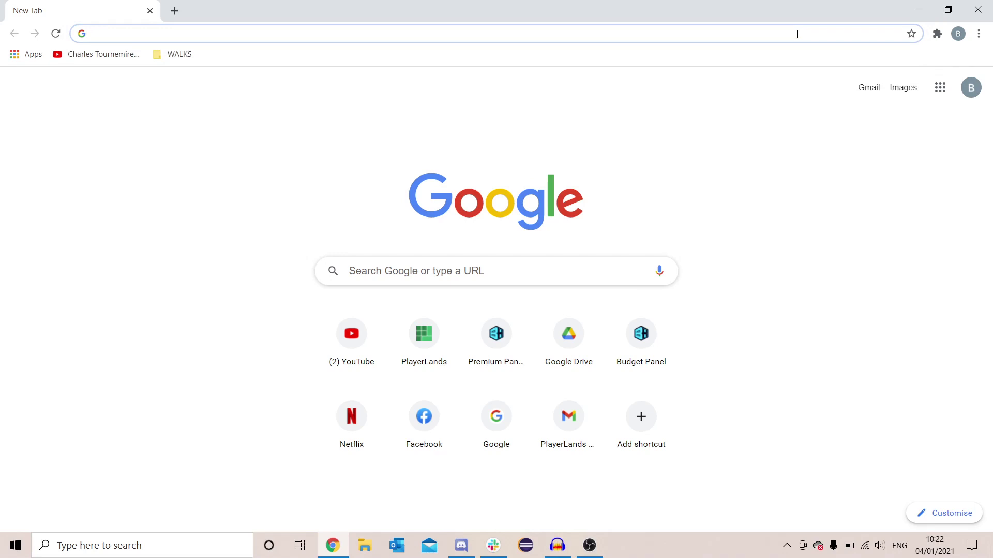
# - Open playerlands.com and look through the homepage banners and the pricing plans
pyautogui.write('playerlands.com')
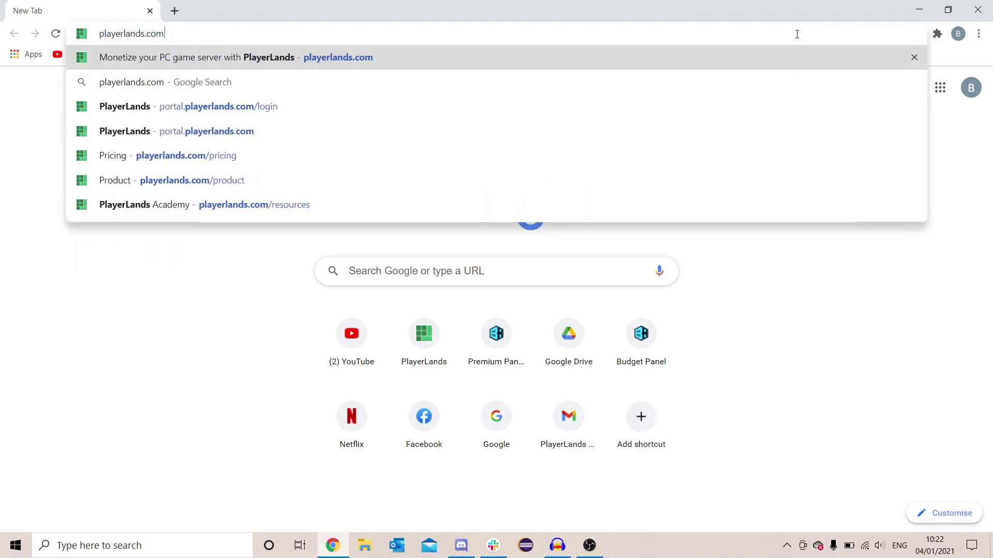
pyautogui.press('Return')
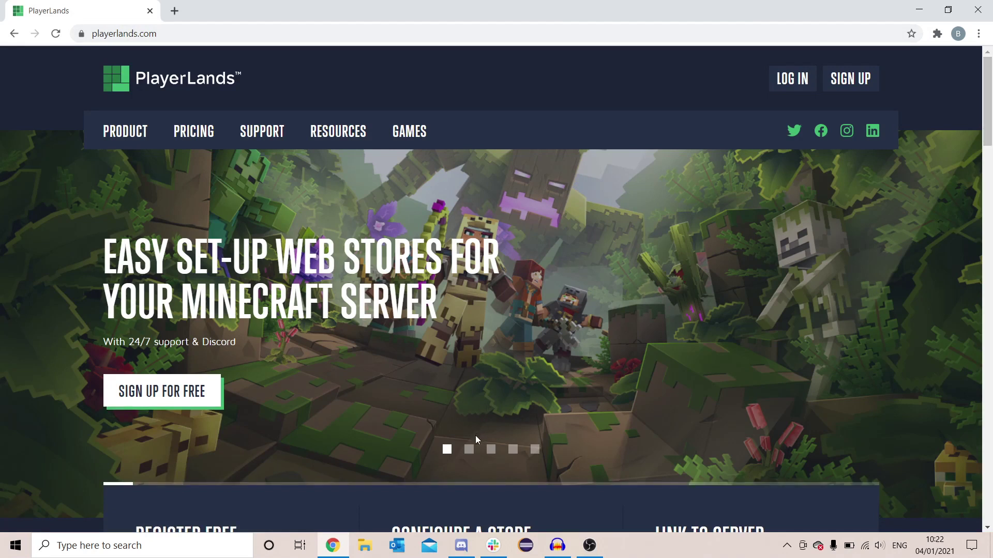
pyautogui.click(468, 449)
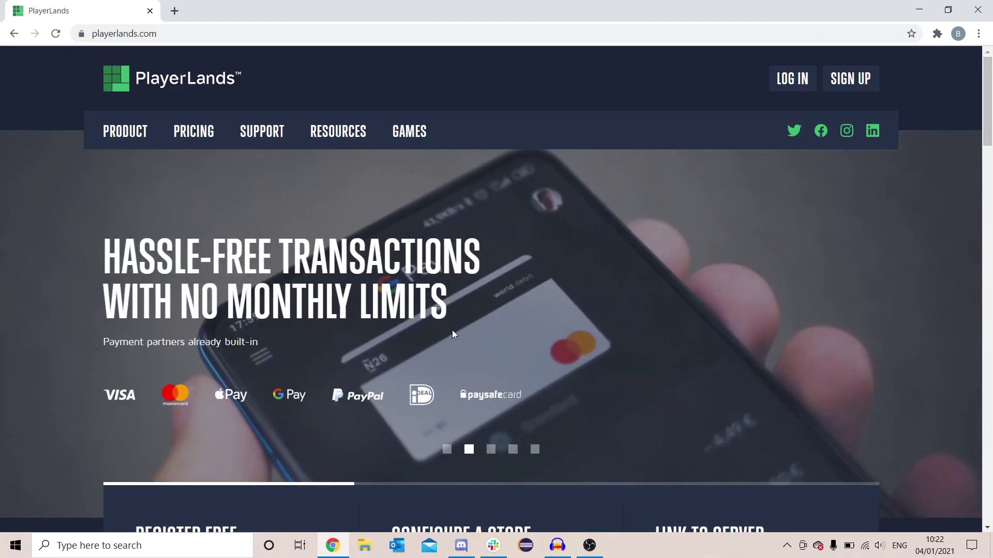
pyautogui.click(491, 449)
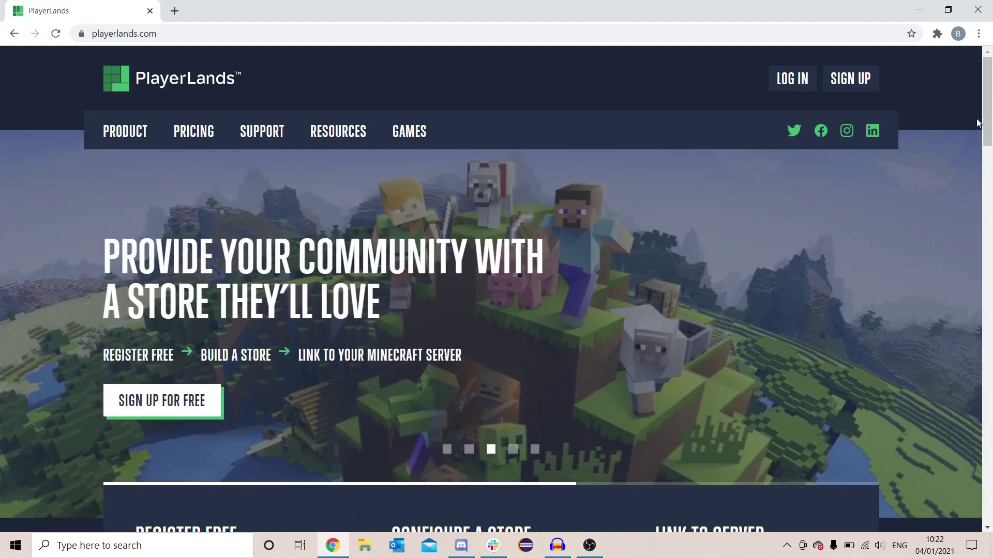
pyautogui.moveTo(988, 124); pyautogui.dragTo(990, 270)
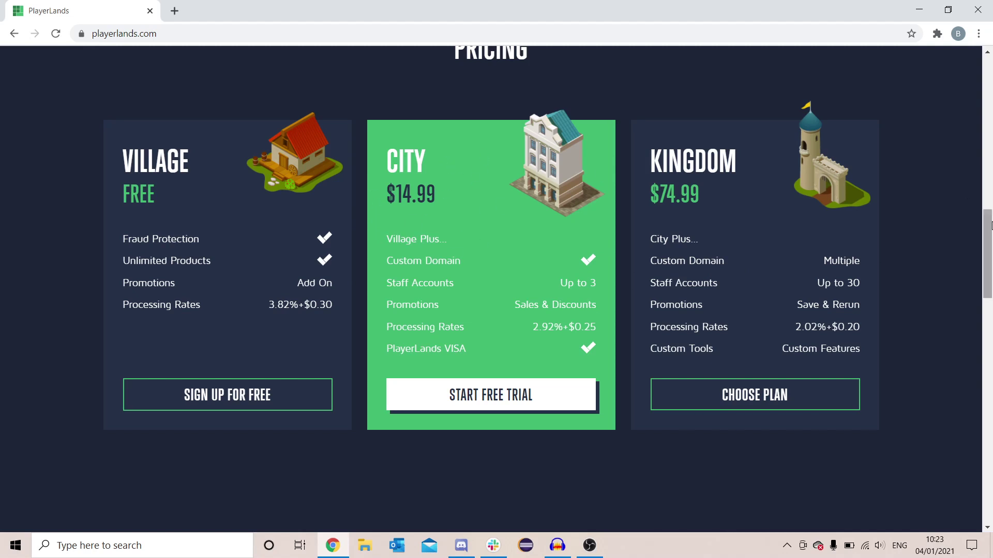
pyautogui.moveTo(990, 229); pyautogui.dragTo(979, 71)
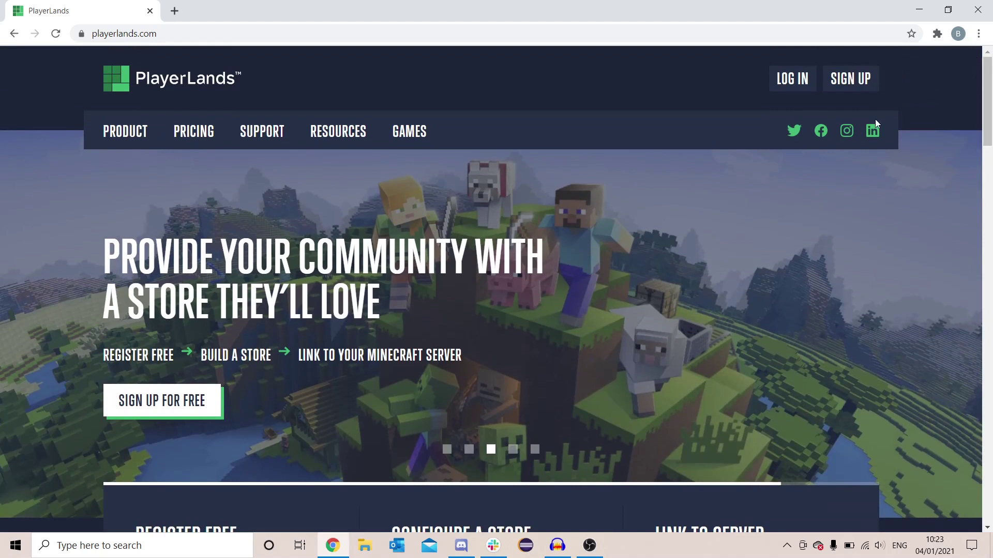
# - View the sign-up form, close it, and log in to the PlayerLands portal with the prefilled account credentials
pyautogui.click(847, 85)
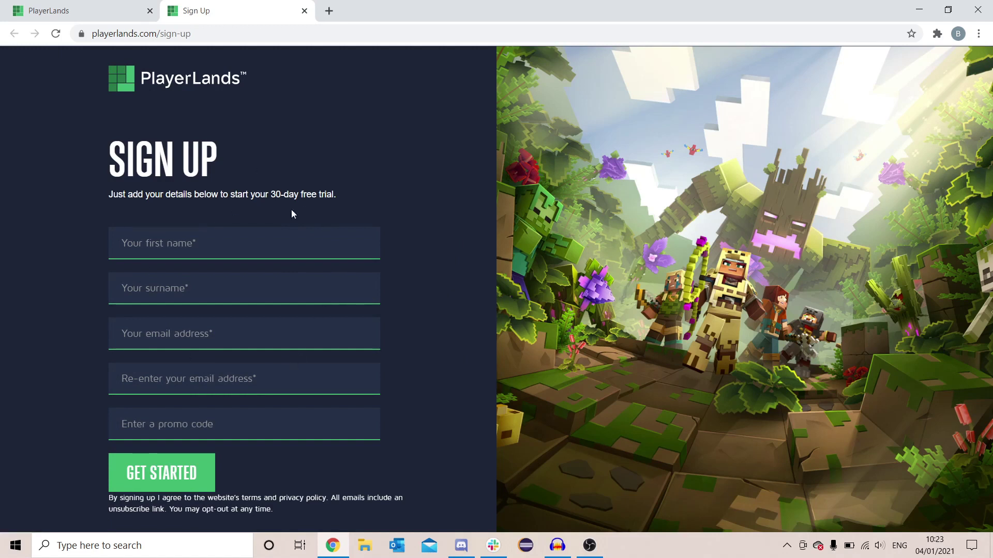
pyautogui.click(305, 11)
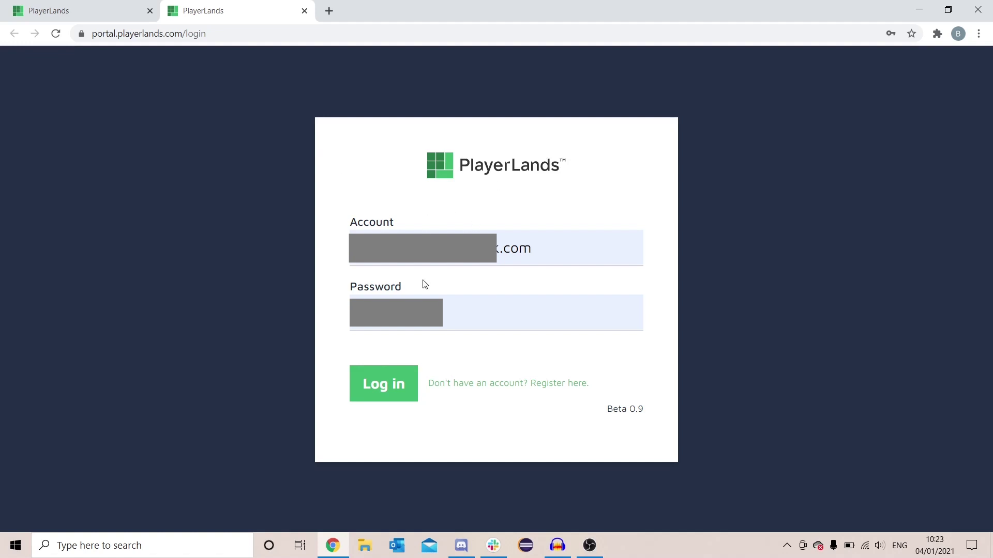
pyautogui.click(387, 380)
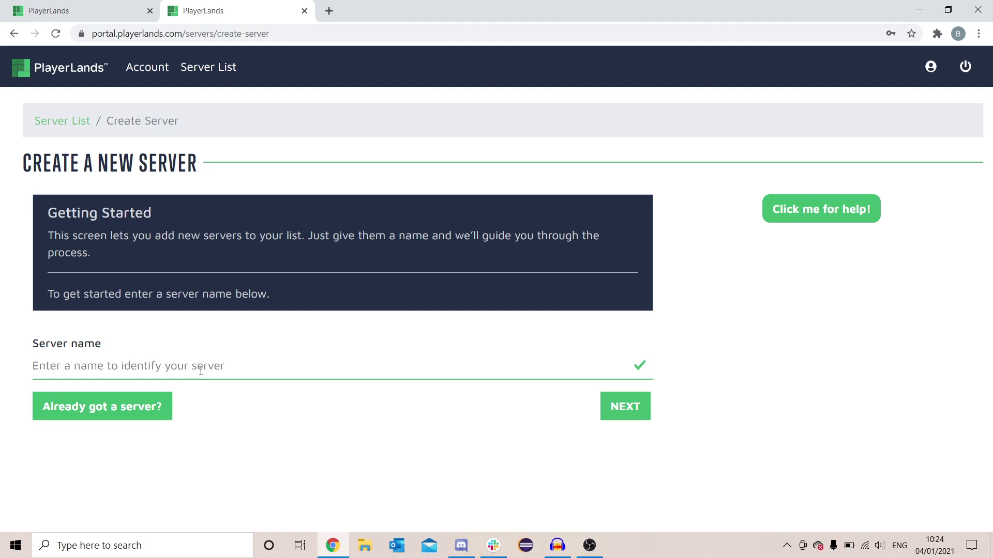
# - Name the new server PlayerLands and continue with its creation
pyautogui.click(201, 371)
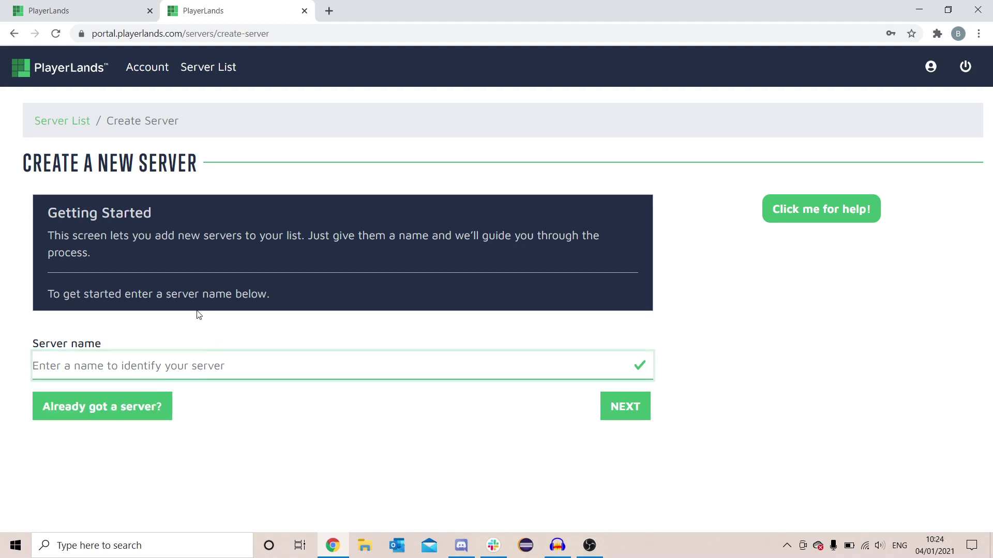
pyautogui.doubleClick(189, 294)
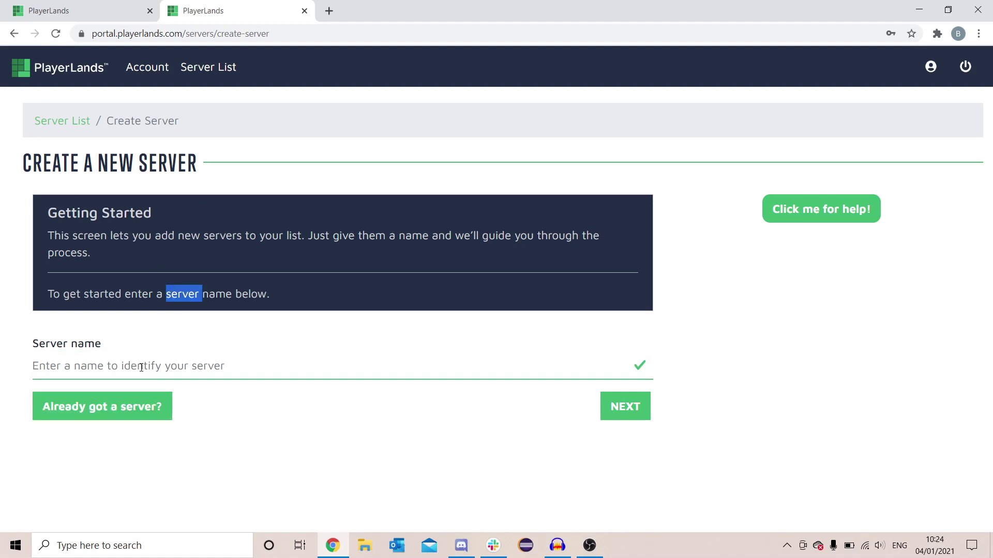
pyautogui.click(212, 360)
pyautogui.write('PlayerLan')
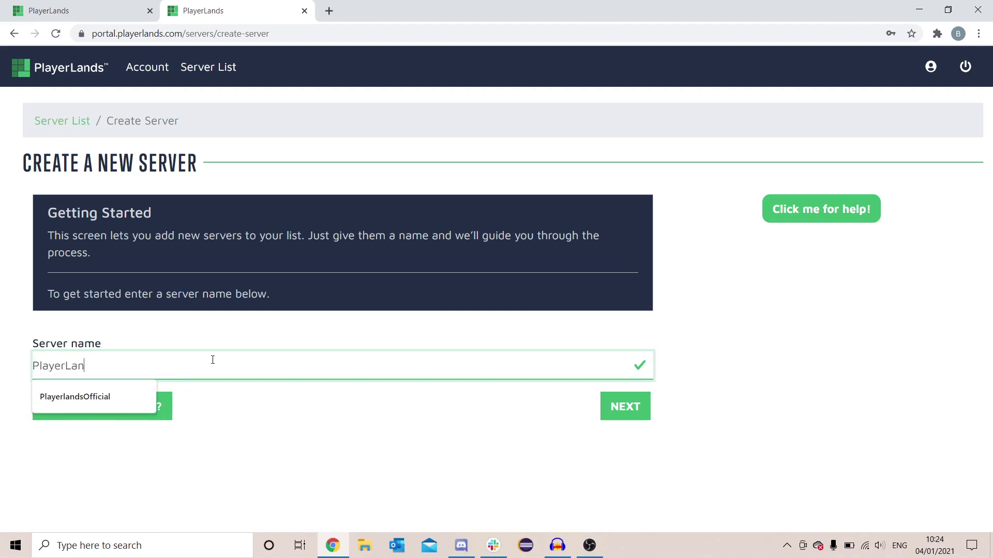
pyautogui.write('ds')
pyautogui.click(268, 414)
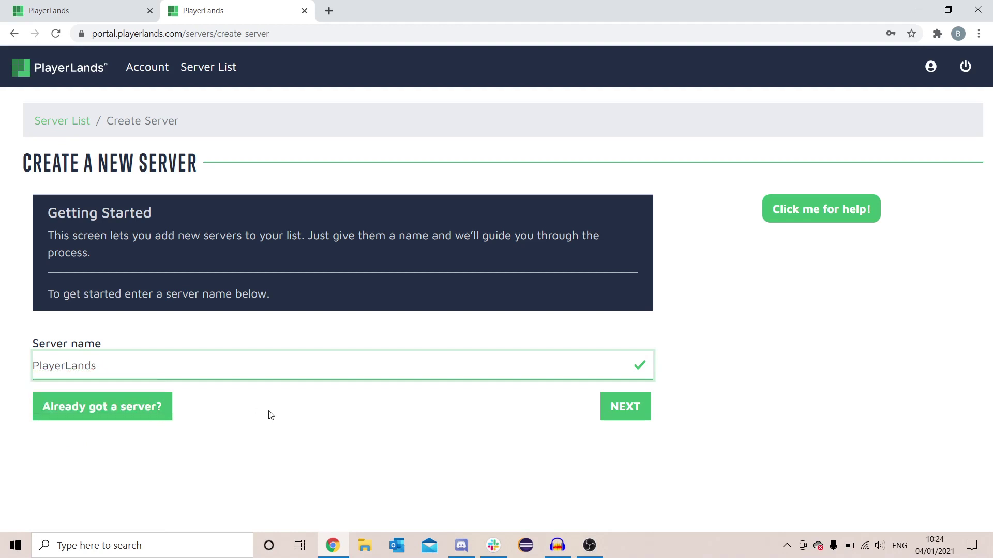
pyautogui.click(645, 412)
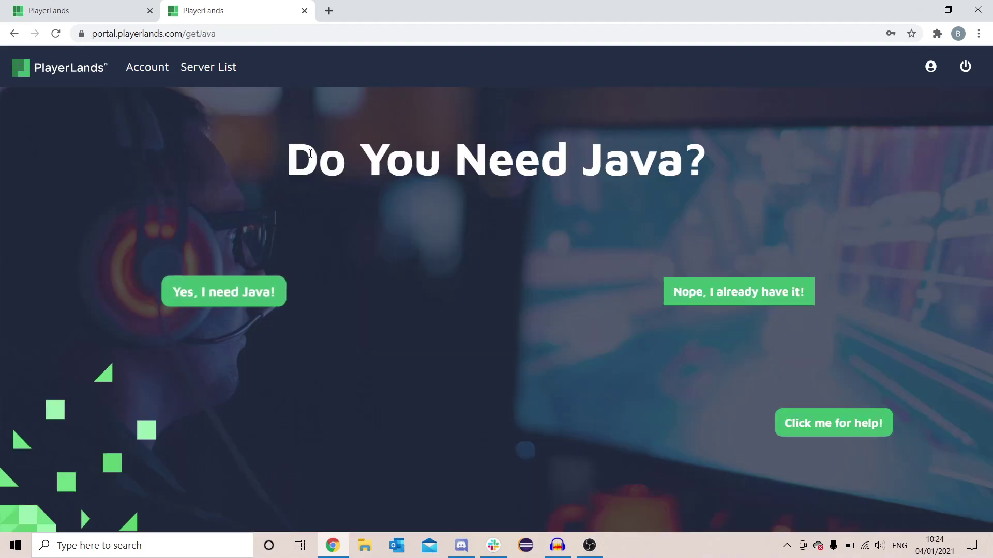
# - Answer the setup questions by stating that Java, Minecraft and server hosting are already in place
pyautogui.click(713, 295)
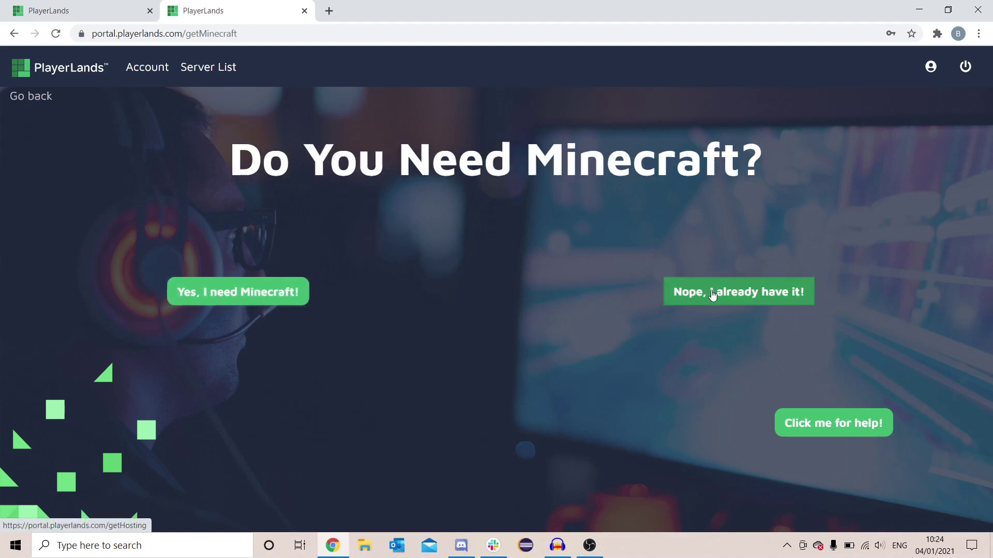
pyautogui.click(711, 294)
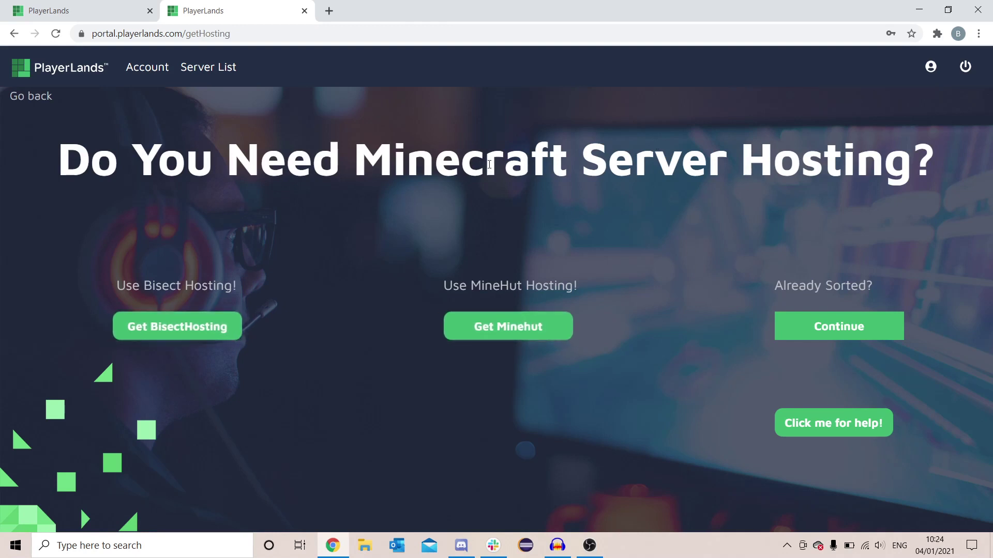
pyautogui.click(813, 329)
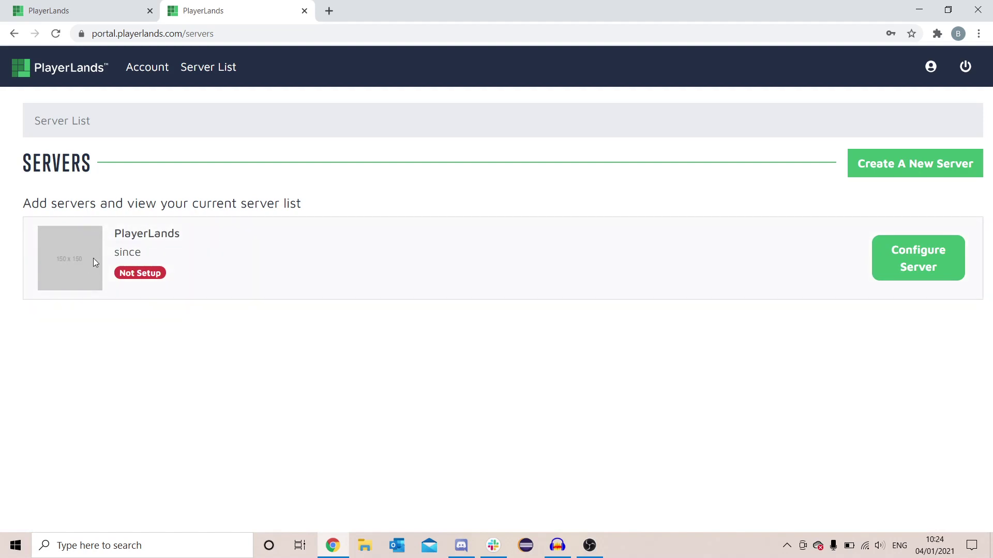
# - Open the server setup page of the PlayerLands server and download the latest plugin after checking the older versions
pyautogui.click(917, 270)
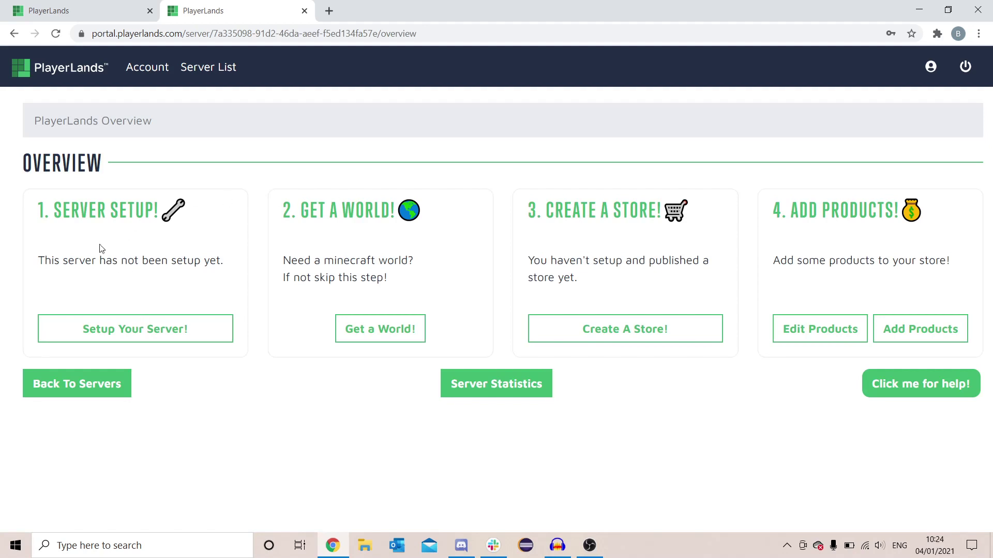
pyautogui.click(147, 333)
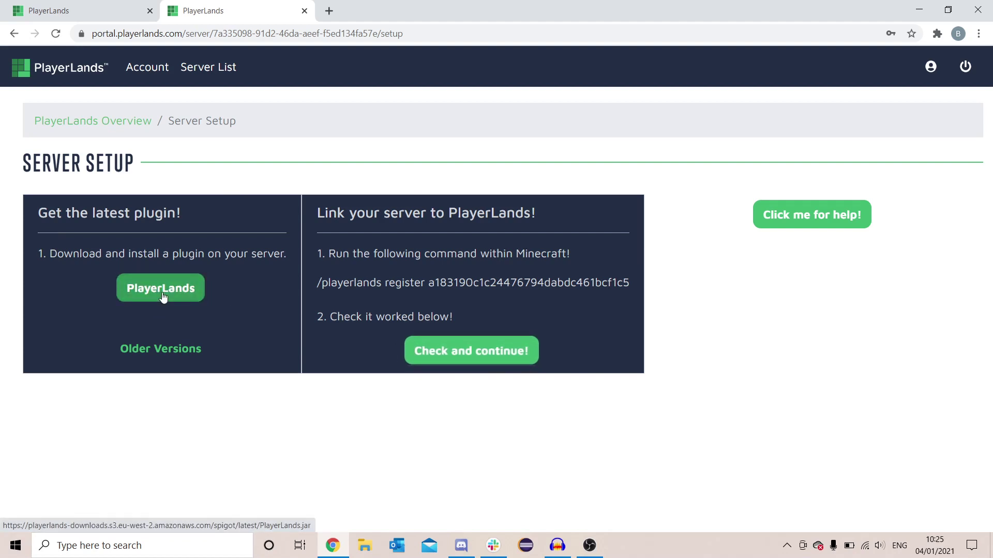
pyautogui.click(176, 349)
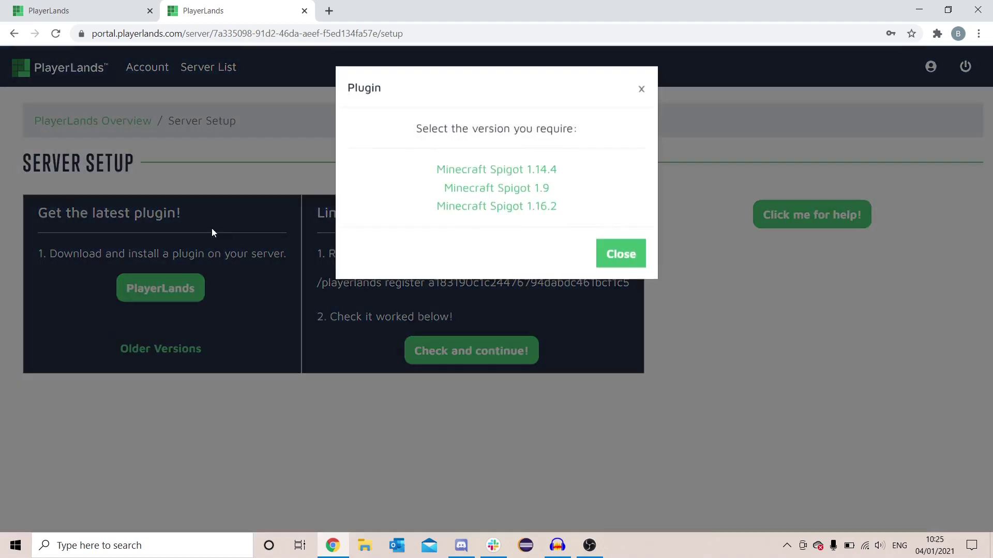
pyautogui.click(621, 254)
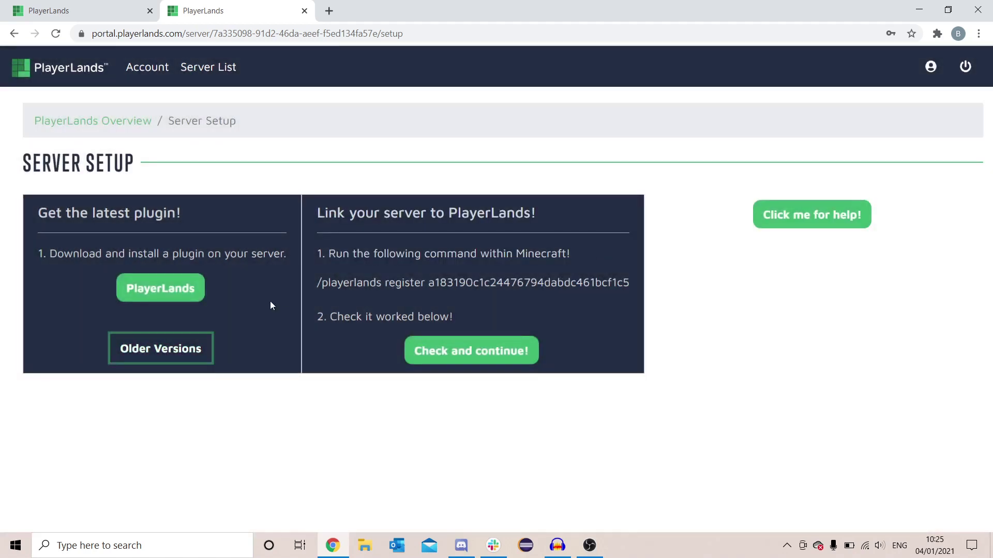
pyautogui.click(181, 300)
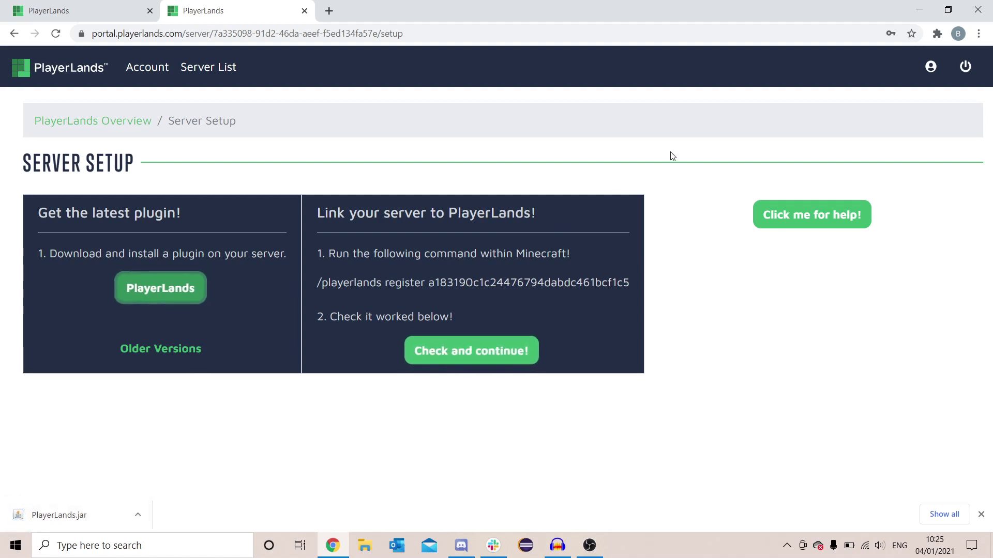
# - Switch to the desktop and open the plugins folder inside Our Paper Folder
pyautogui.click(918, 10)
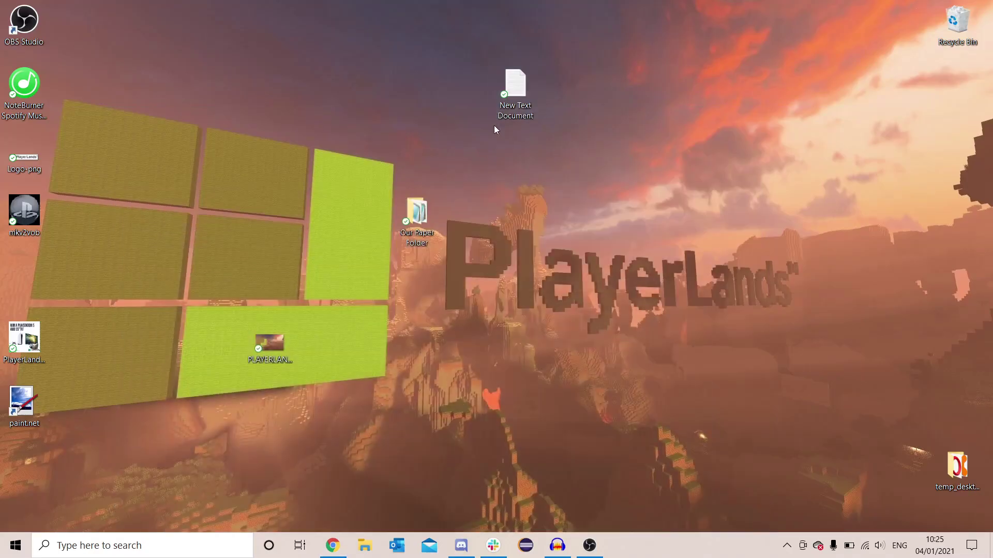
pyautogui.doubleClick(427, 214)
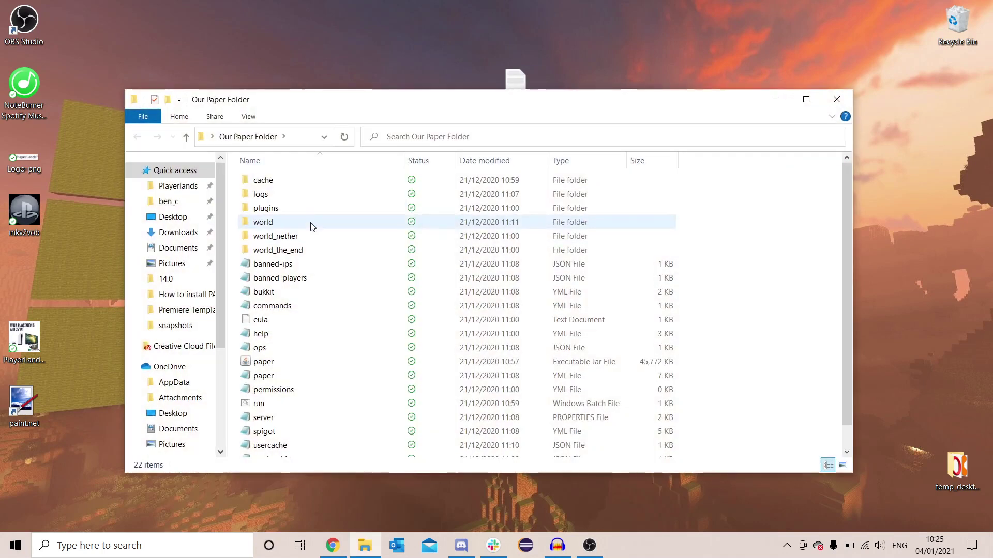
pyautogui.doubleClick(304, 211)
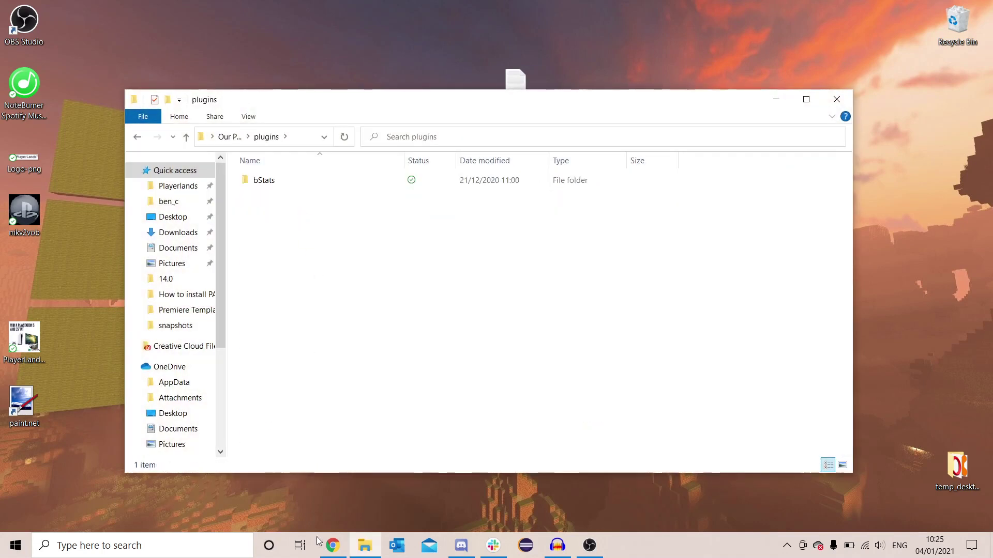
# - Move the downloaded PlayerLands.jar from the Downloads folder into the server's plugins folder
pyautogui.click(332, 545)
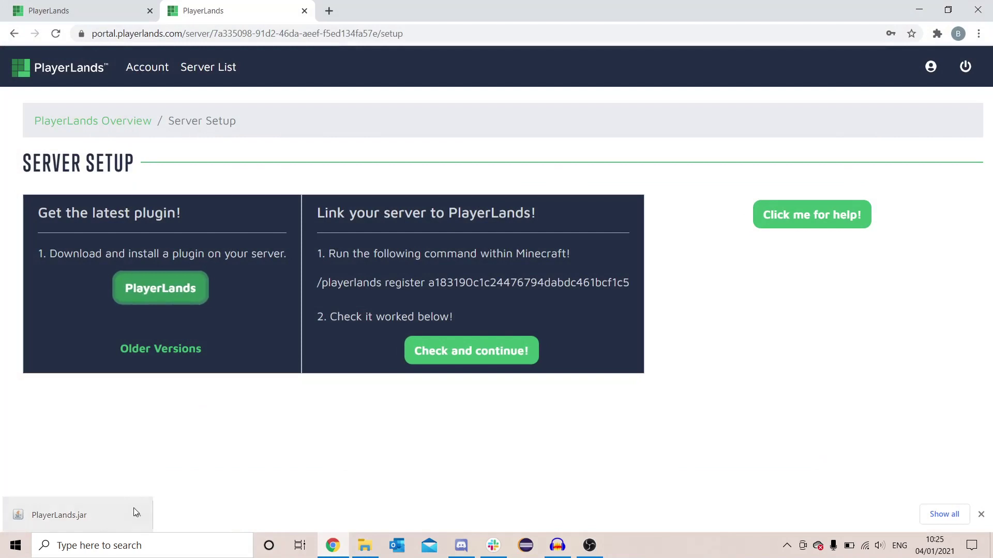
pyautogui.click(137, 514)
pyautogui.click(157, 471)
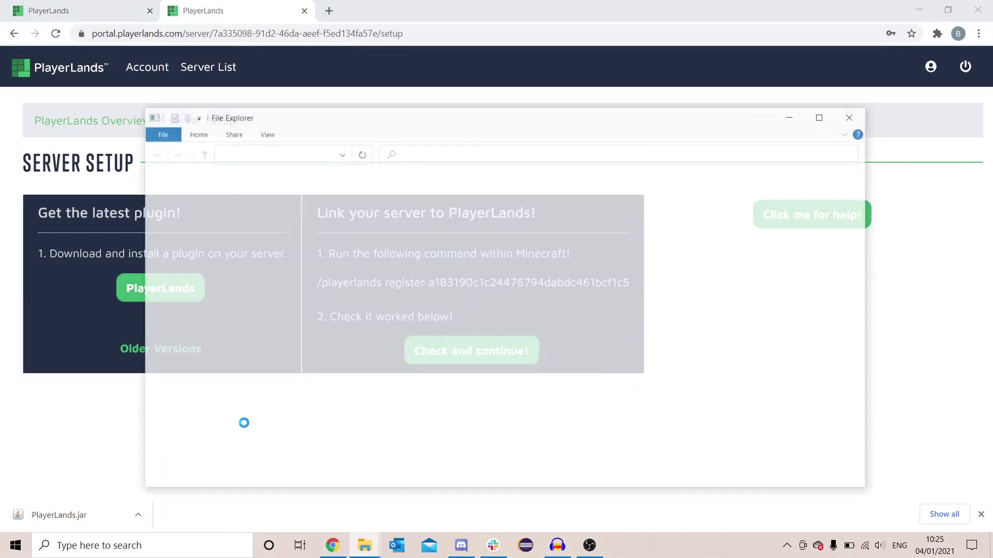
pyautogui.moveTo(365, 540)
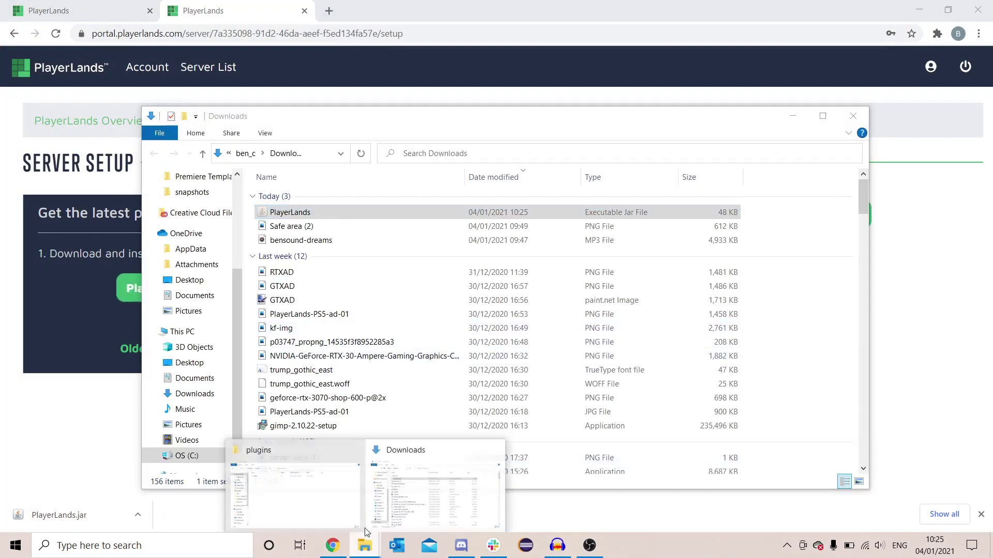
pyautogui.click(357, 483)
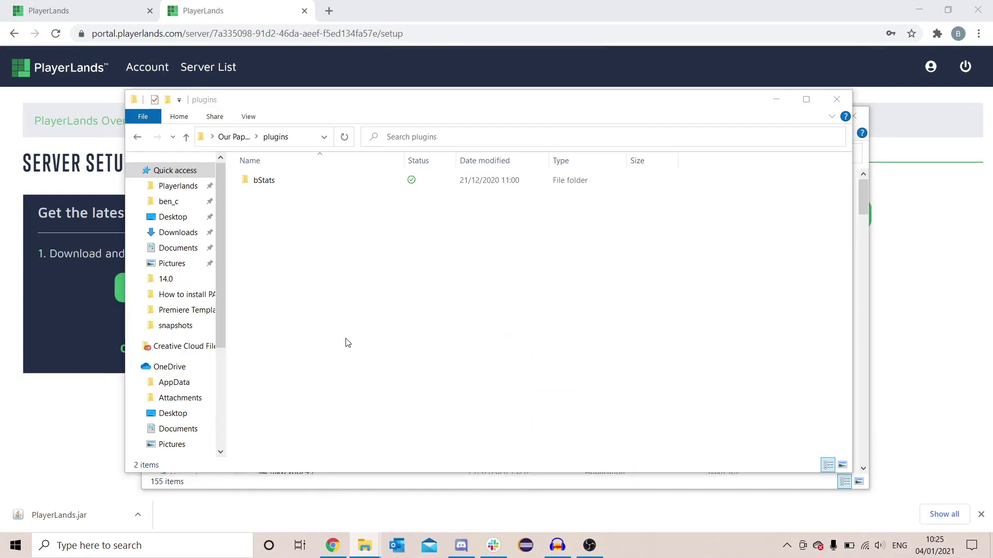
pyautogui.hotkey('ctrl', 'v')
pyautogui.click(401, 298)
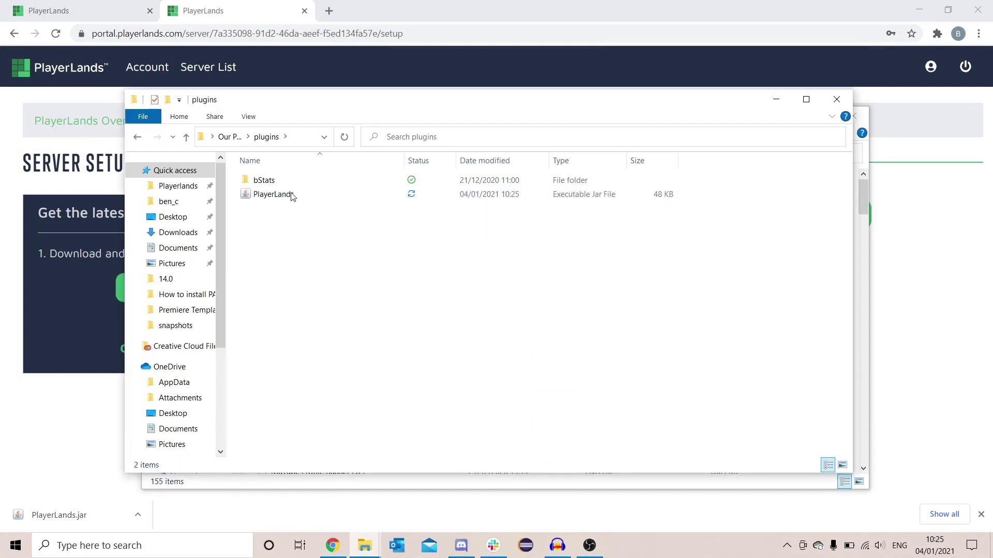
# - Start the Minecraft server with the run batch file in Our Paper Folder
pyautogui.click(221, 141)
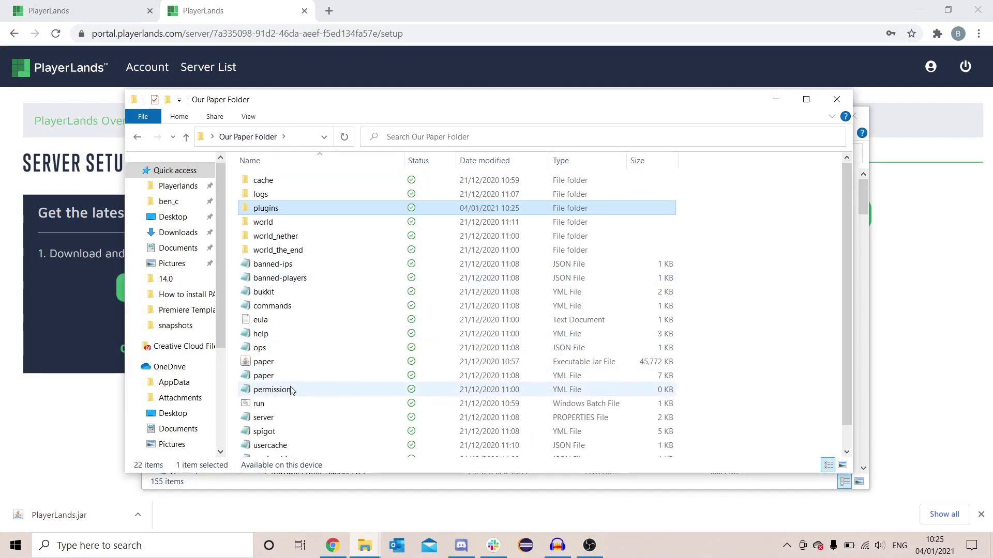
pyautogui.doubleClick(275, 406)
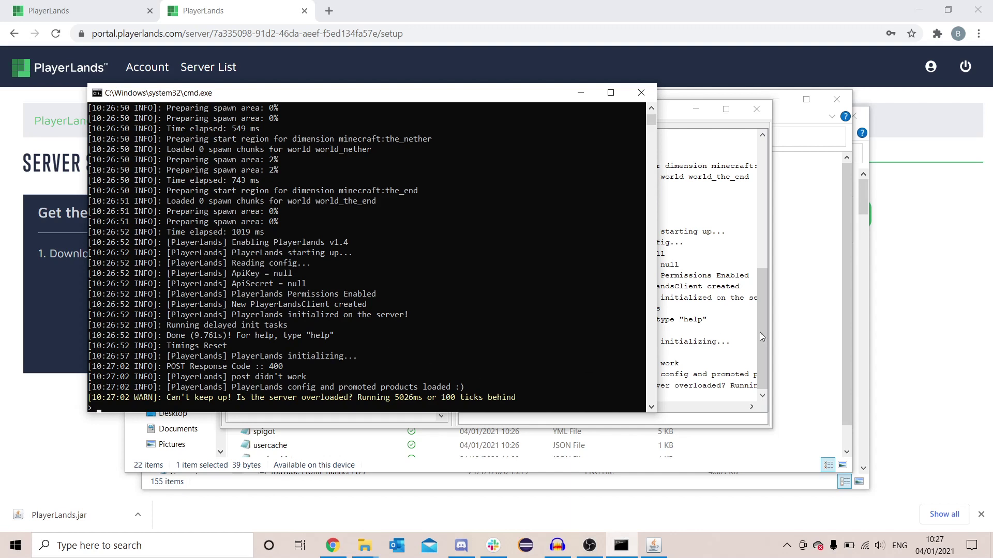
# - Inspect the Playerlands folder inside the server's plugins folder and return to the Server Setup page in Chrome
pyautogui.click(806, 259)
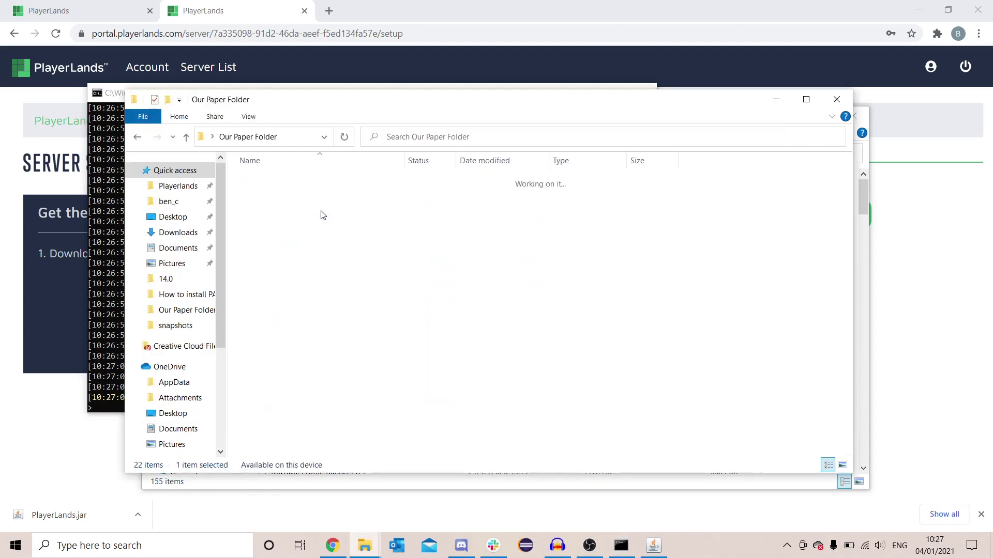
pyautogui.doubleClick(287, 193)
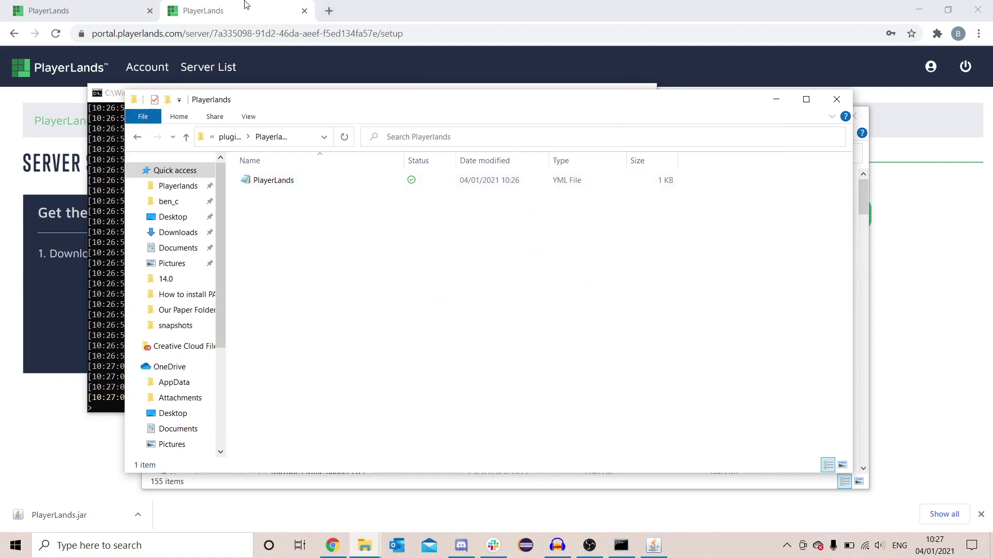
pyautogui.click(79, 263)
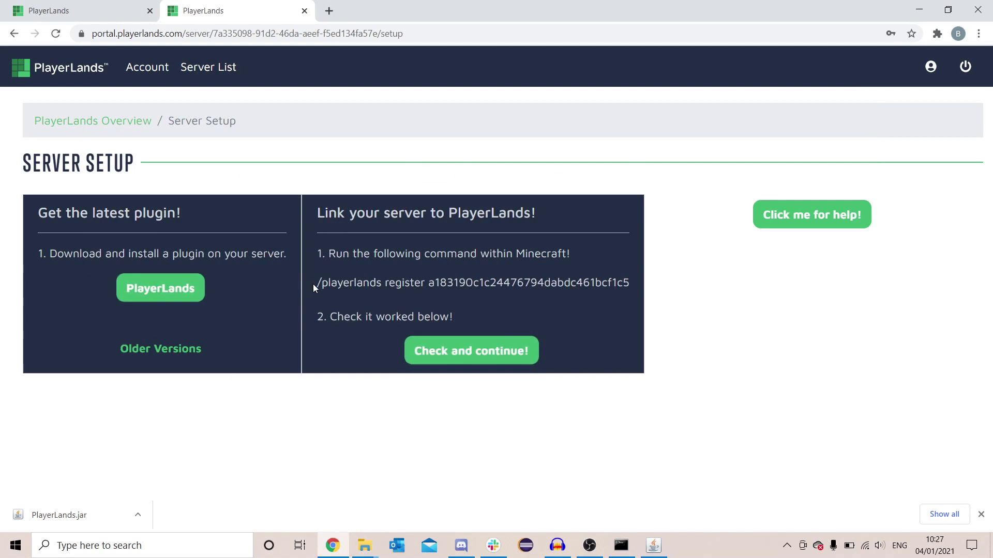
# - Copy the playerlands register command from the Server Setup page and run it in the Minecraft server console without its leading slash
pyautogui.moveTo(315, 284); pyautogui.dragTo(629, 279)
pyautogui.hotkey('ctrl', 'c')
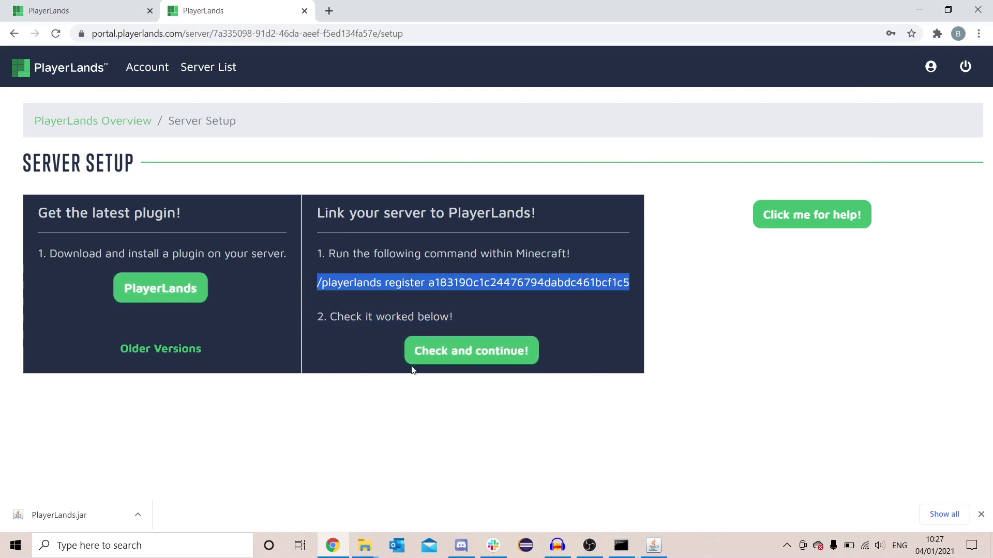
pyautogui.click(654, 545)
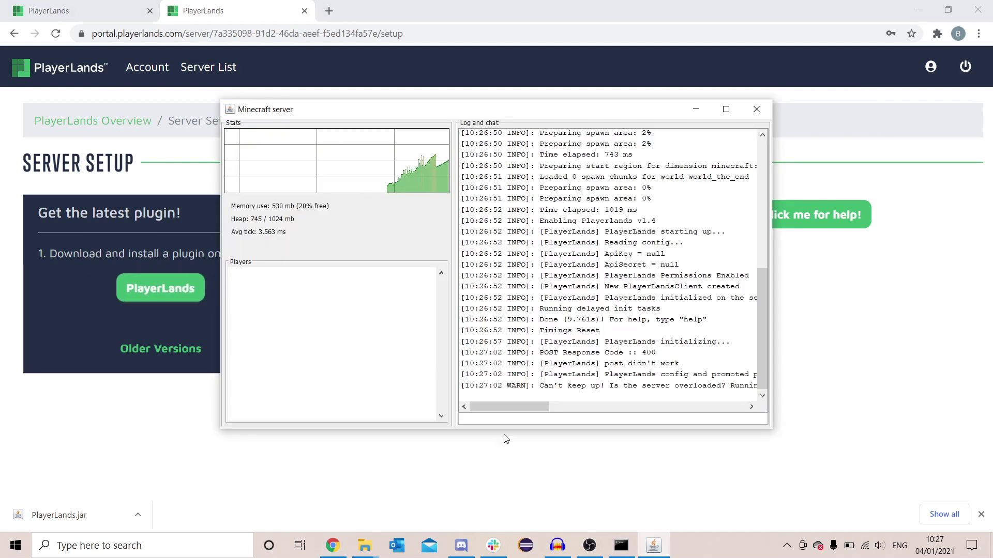
pyautogui.click(496, 431)
pyautogui.hotkey('ctrl', 'v')
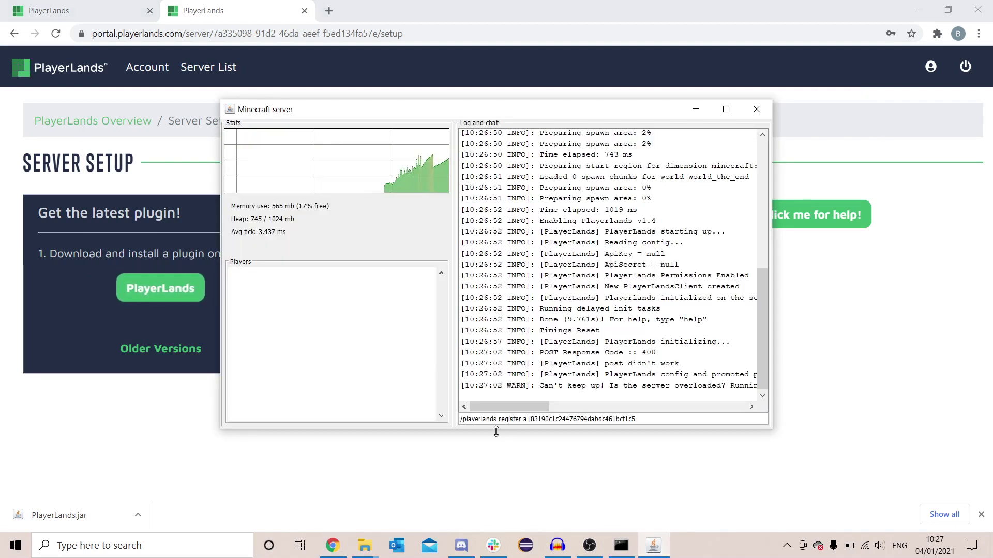
pyautogui.press('Home')
pyautogui.press('Delete')
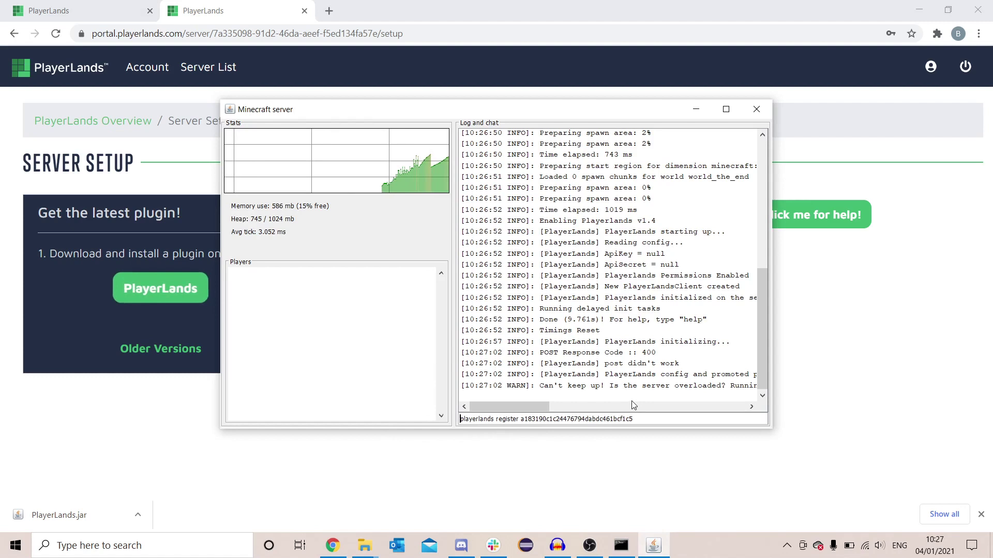
pyautogui.press('Return')
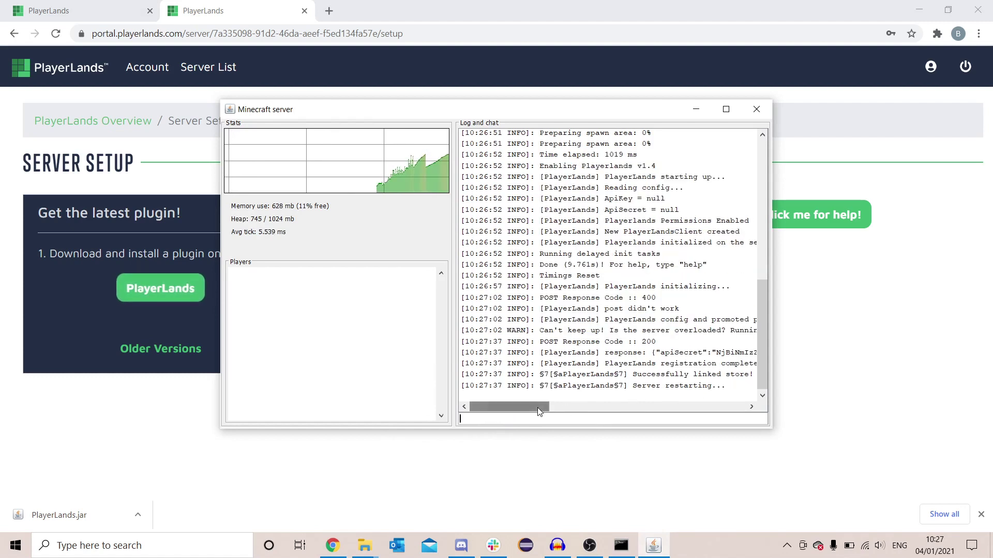
pyautogui.moveTo(538, 407)
pyautogui.mouseDown()
pyautogui.moveTo(587, 408)
pyautogui.moveTo(542, 407)
pyautogui.mouseUp()
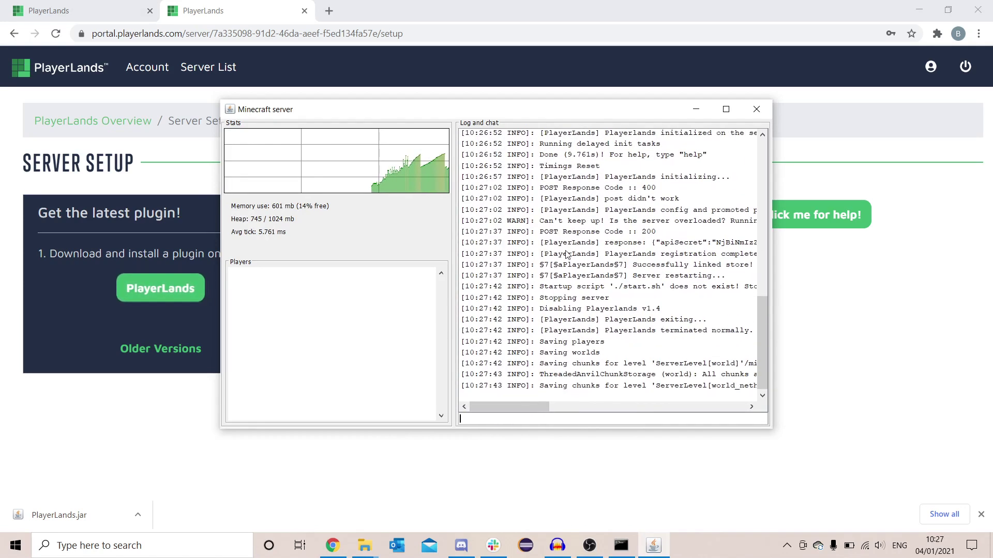
# - Close the Minecraft server window and restart the server with the run batch file in Our Paper Folder
pyautogui.click(750, 108)
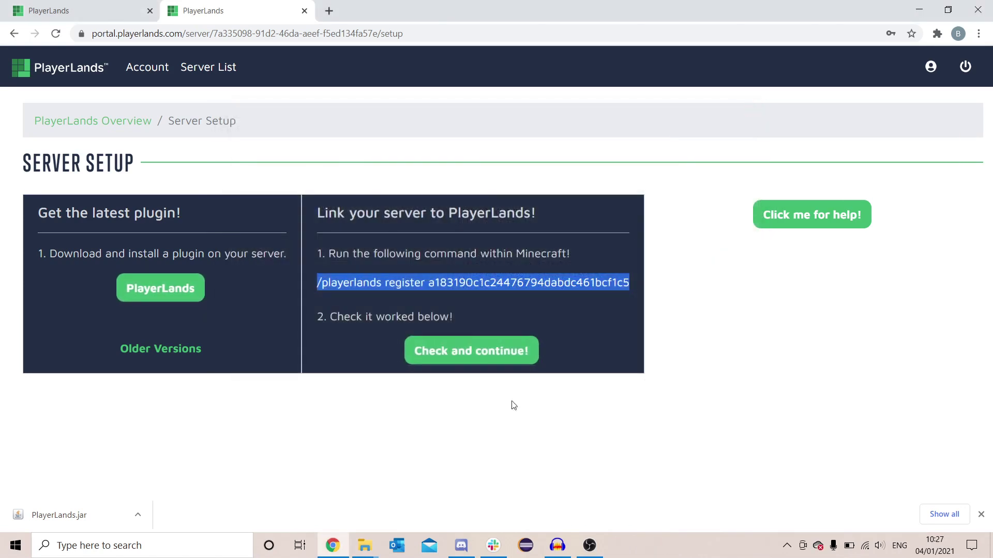
pyautogui.click(502, 422)
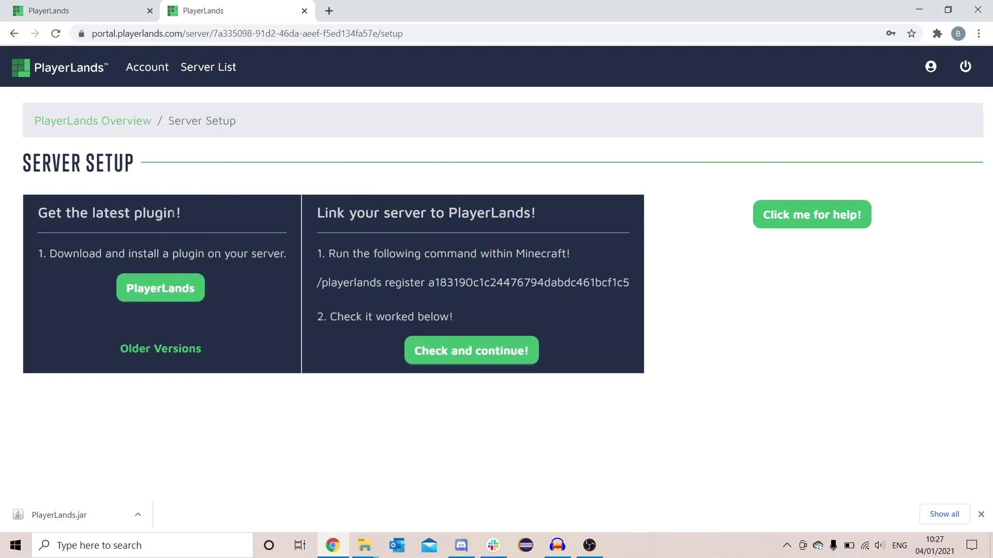
pyautogui.click(365, 545)
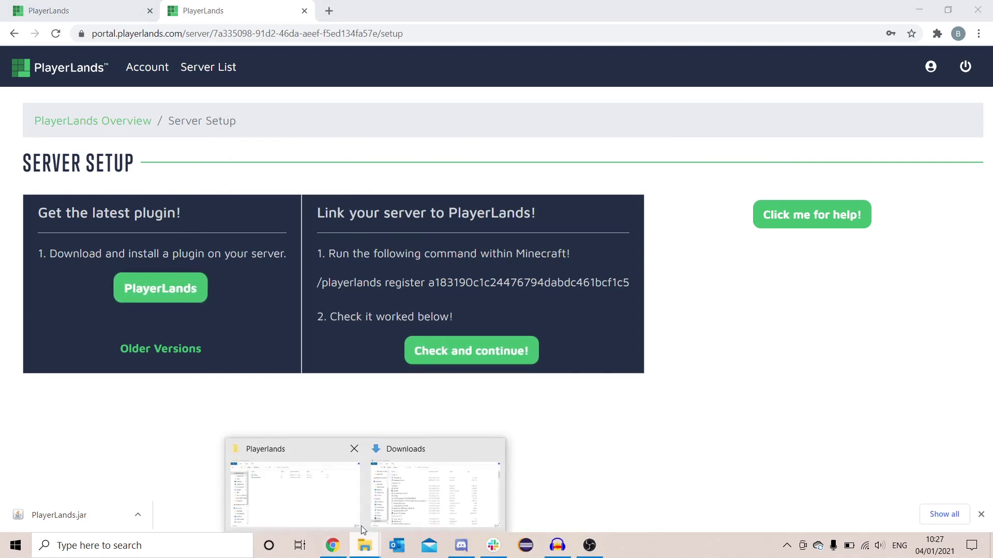
pyautogui.click(333, 476)
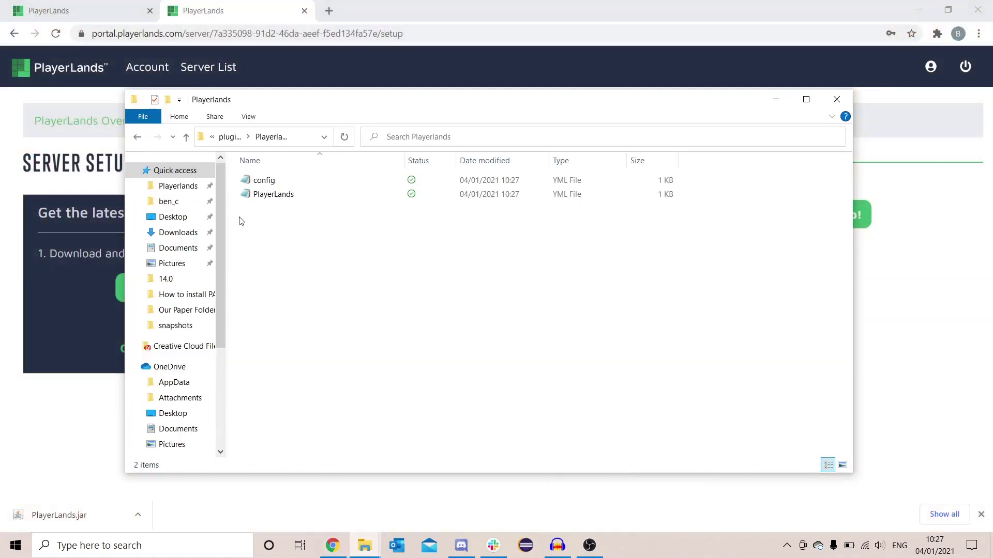
pyautogui.click(227, 138)
pyautogui.click(228, 137)
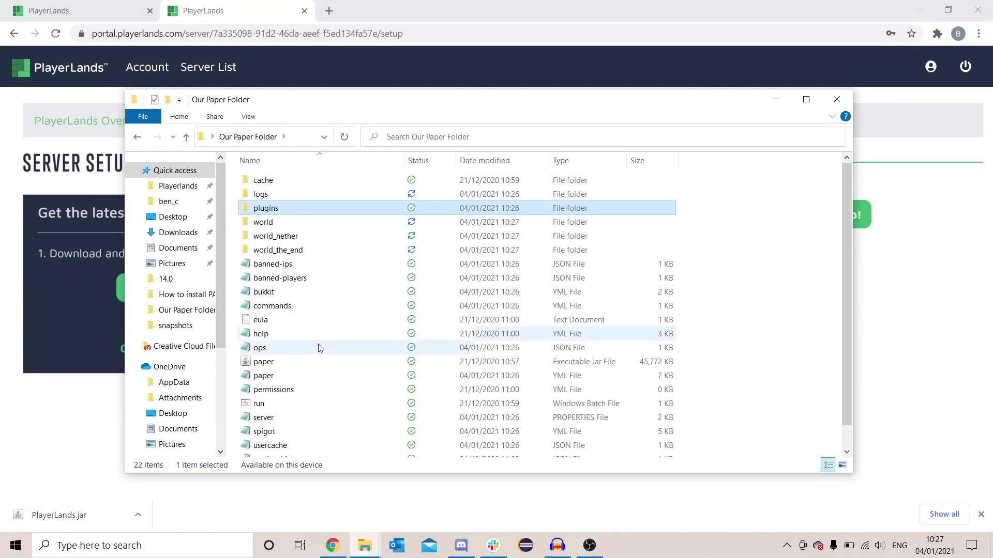
pyautogui.doubleClick(277, 404)
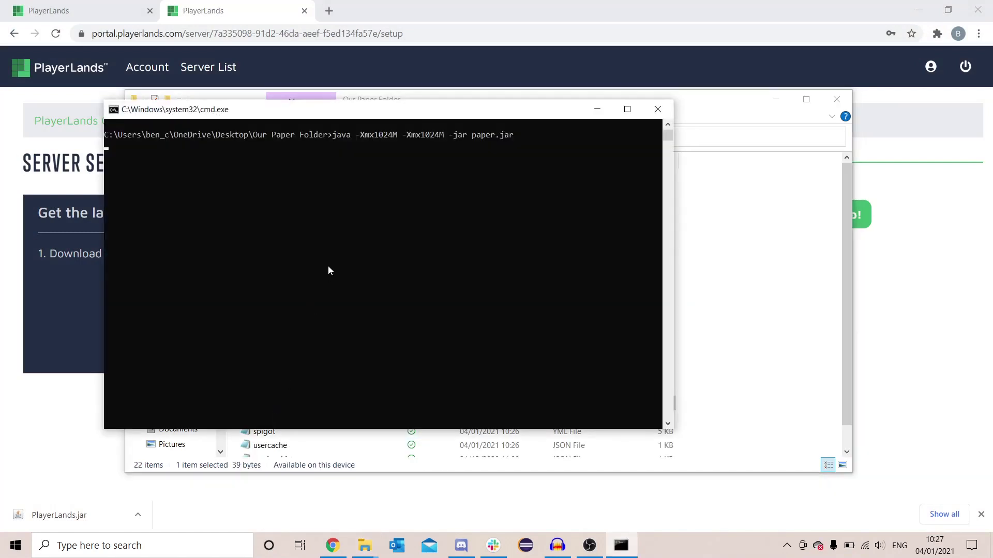
pyautogui.click(408, 279)
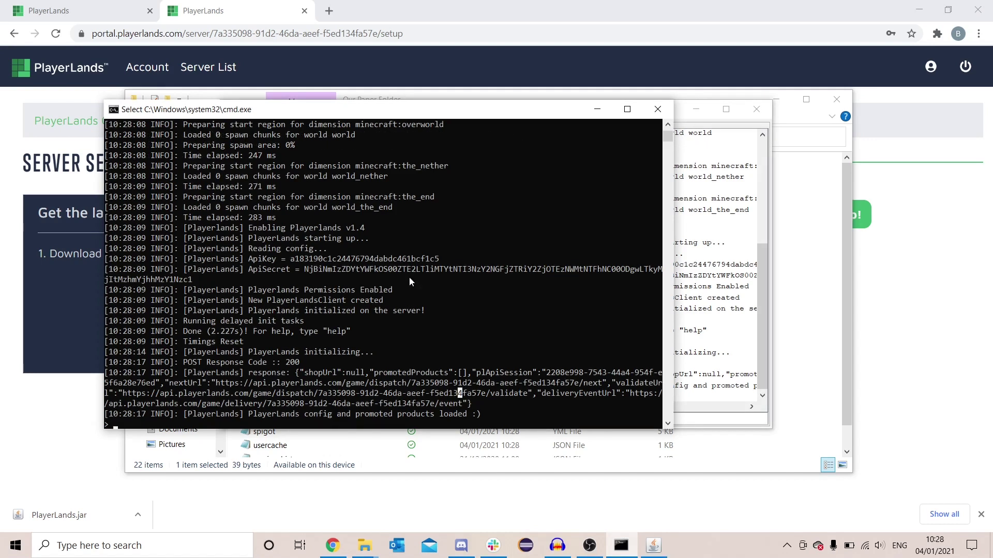
# - Return to the PlayerLands portal in Chrome, reload the server's overview page and log in again with the saved credentials
pyautogui.click(288, 5)
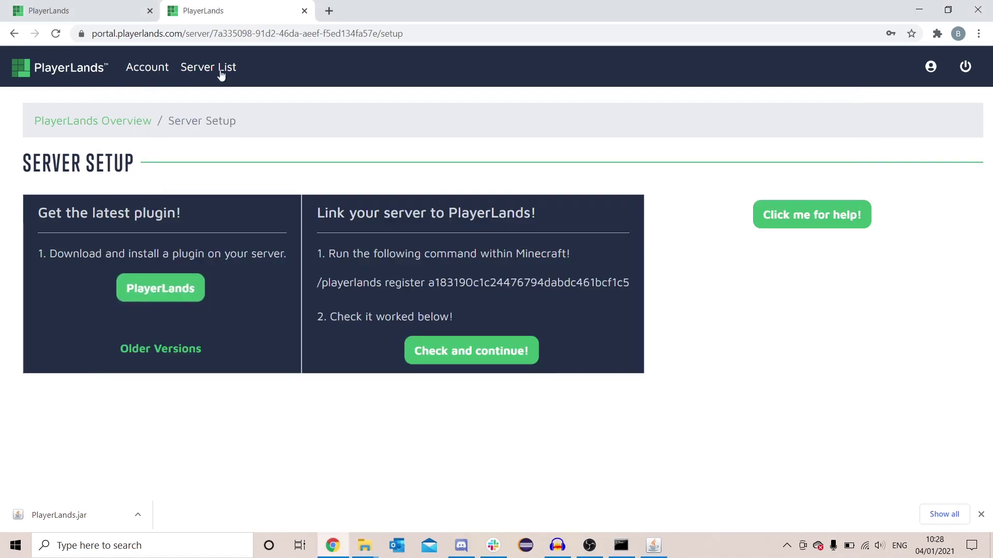
pyautogui.click(95, 119)
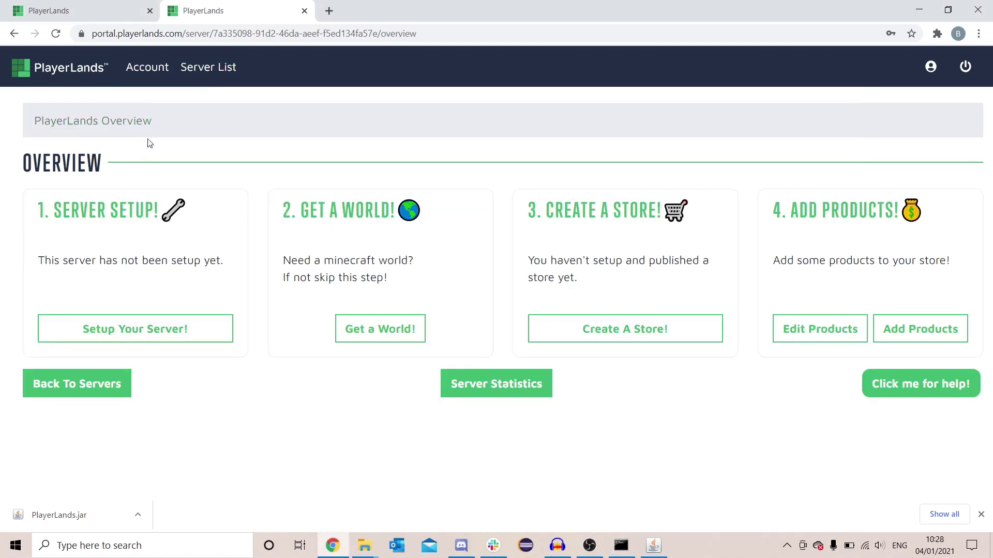
pyautogui.click(56, 34)
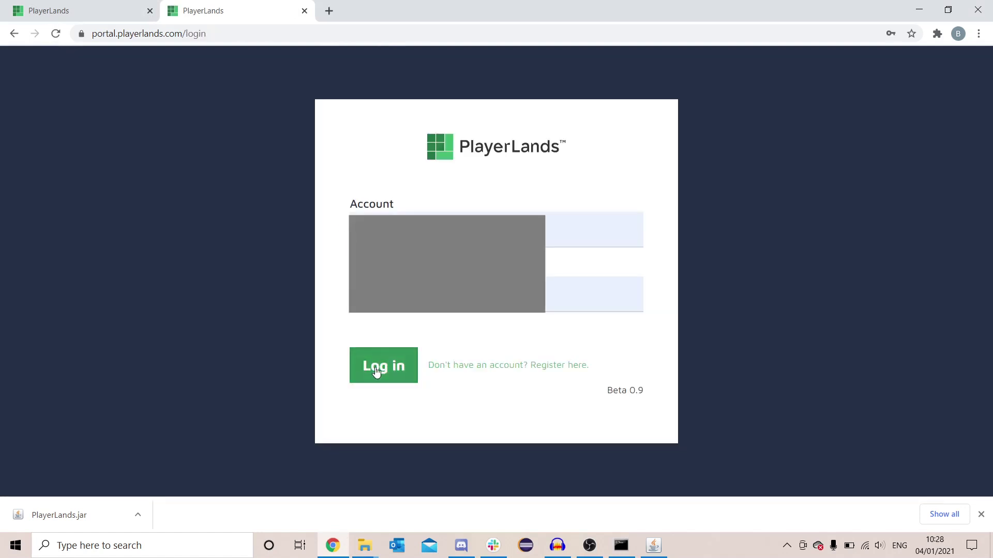
pyautogui.click(377, 370)
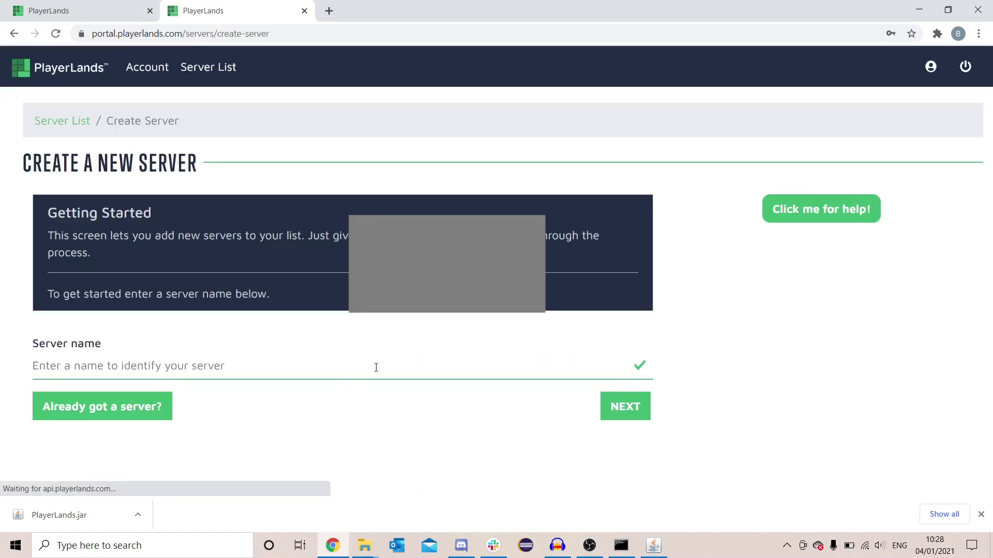
# - Check the PlayerLands server's status in the Server List and open its configuration overview
pyautogui.click(73, 120)
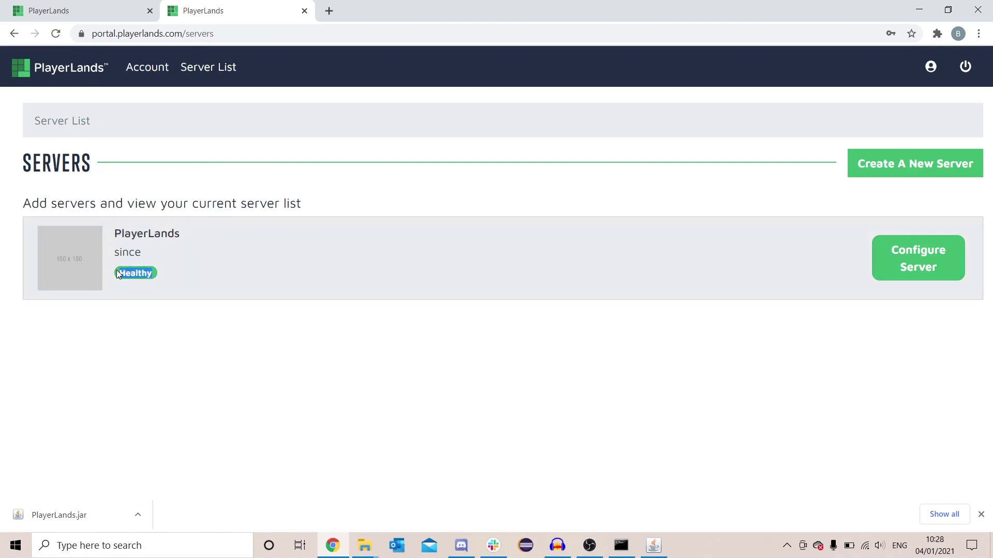
pyautogui.click(116, 269)
pyautogui.click(915, 264)
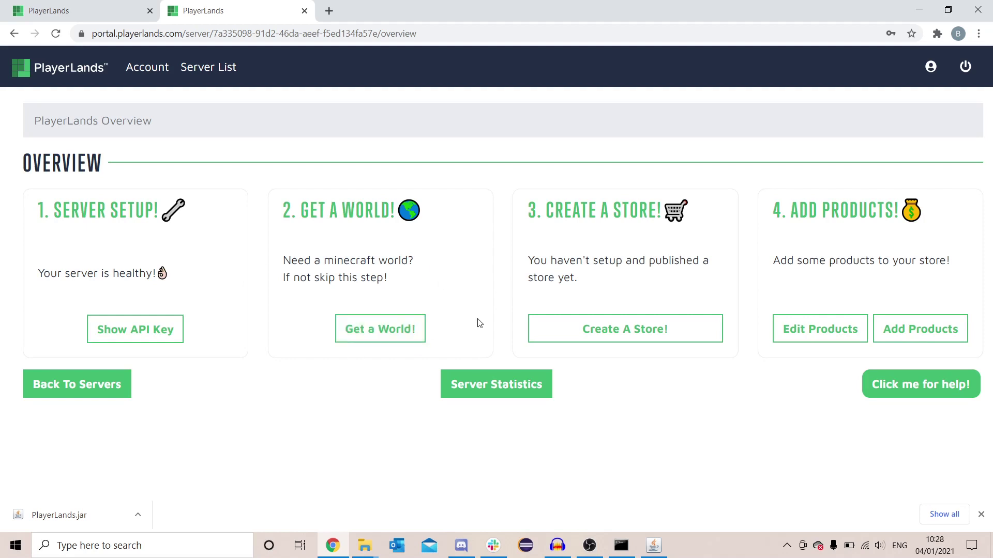
# - Create a store on the free PlayerLands sub-domain with the store name playerlands
pyautogui.click(617, 325)
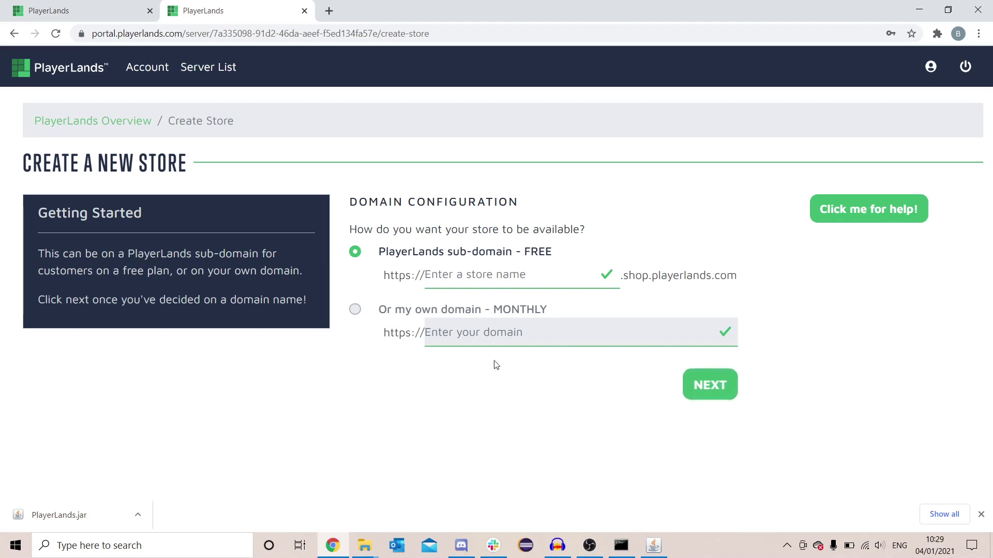
pyautogui.click(479, 279)
pyautogui.write('pl')
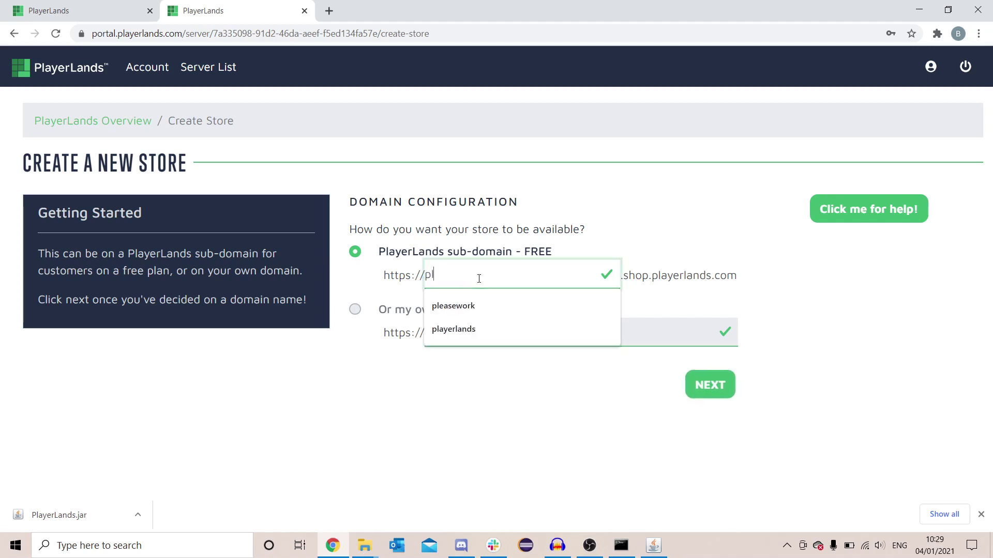
pyautogui.write('ayerlands')
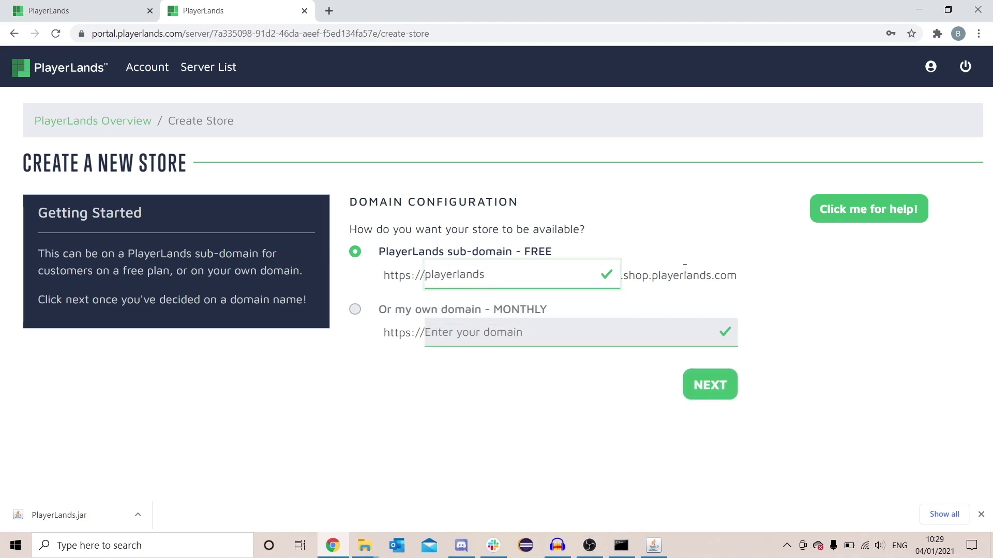
pyautogui.click(691, 272)
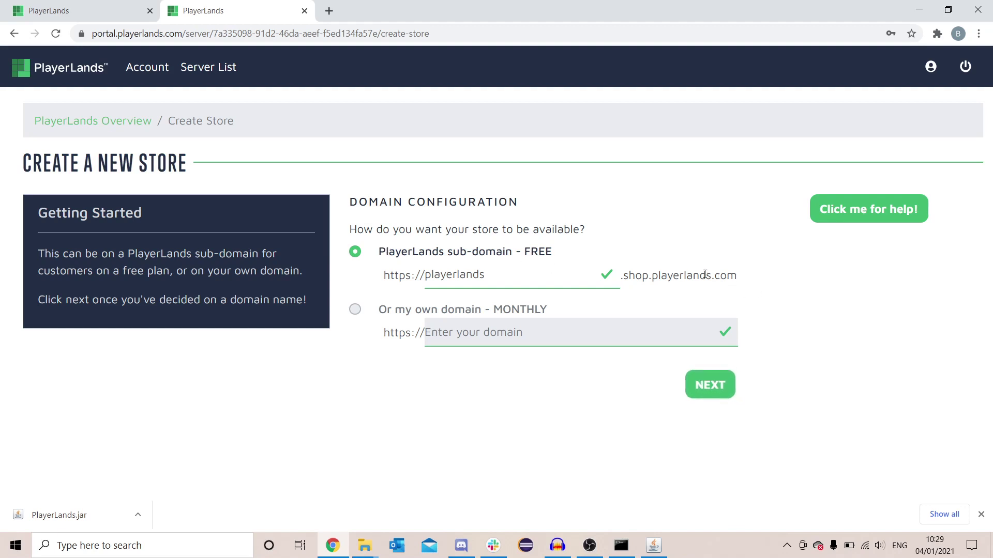
pyautogui.click(698, 386)
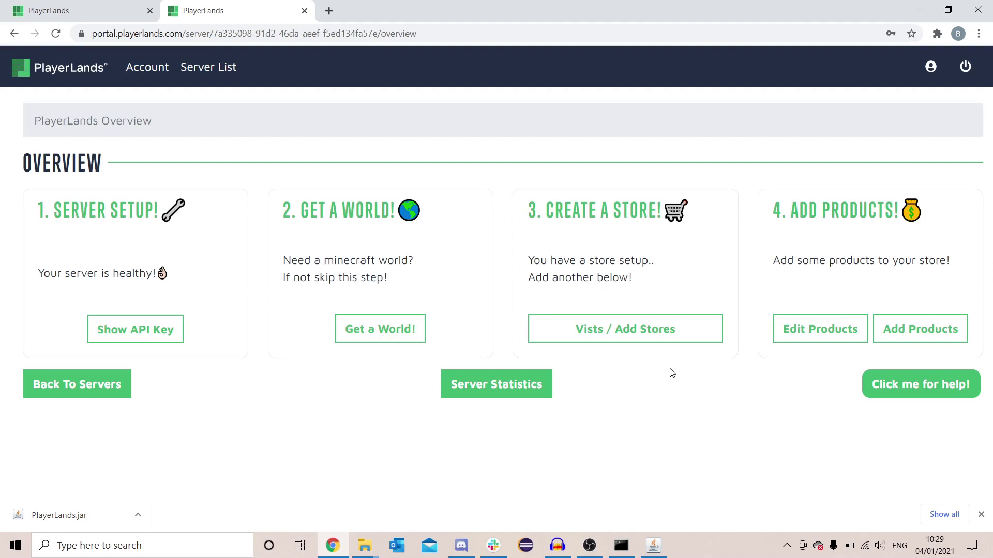
# - Open the playerlands.shop.playerlands.com store from the store list and review its domain configuration and save options
pyautogui.click(621, 338)
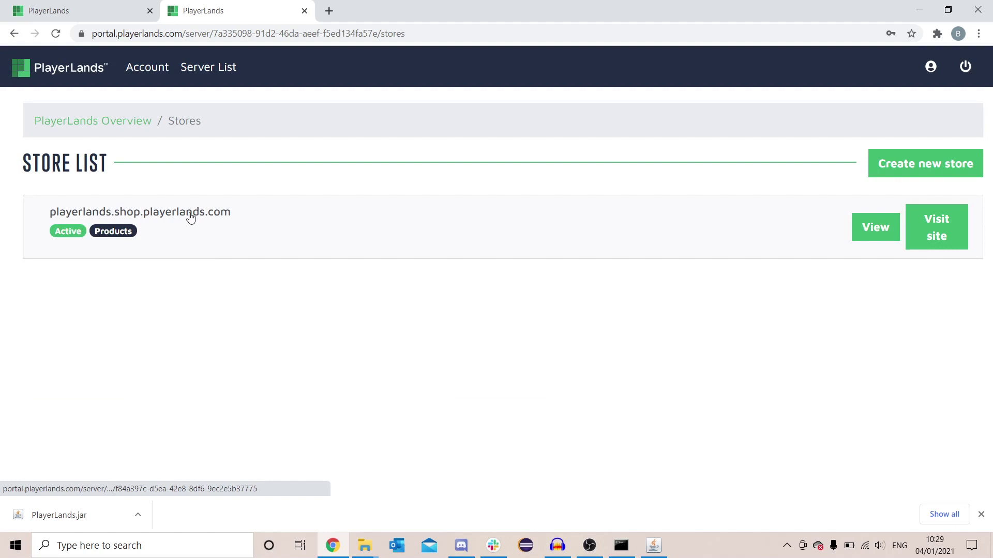
pyautogui.click(888, 231)
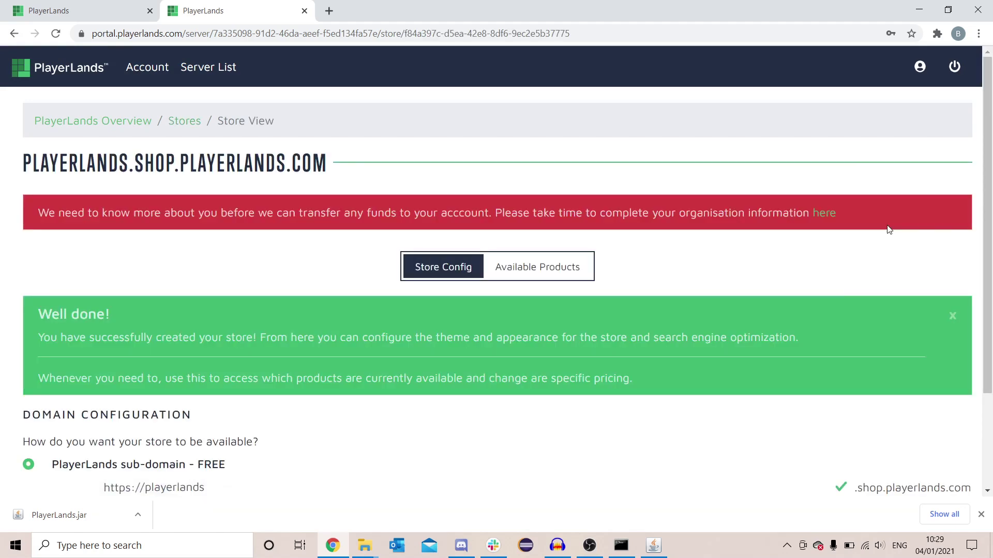
pyautogui.scroll(-2, 274, 314)
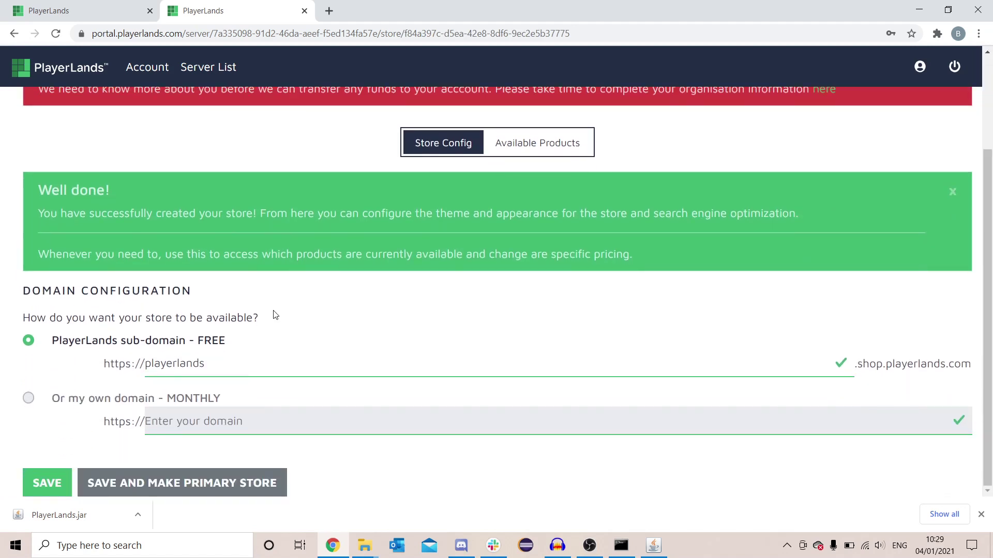
pyautogui.scroll(1, 274, 314)
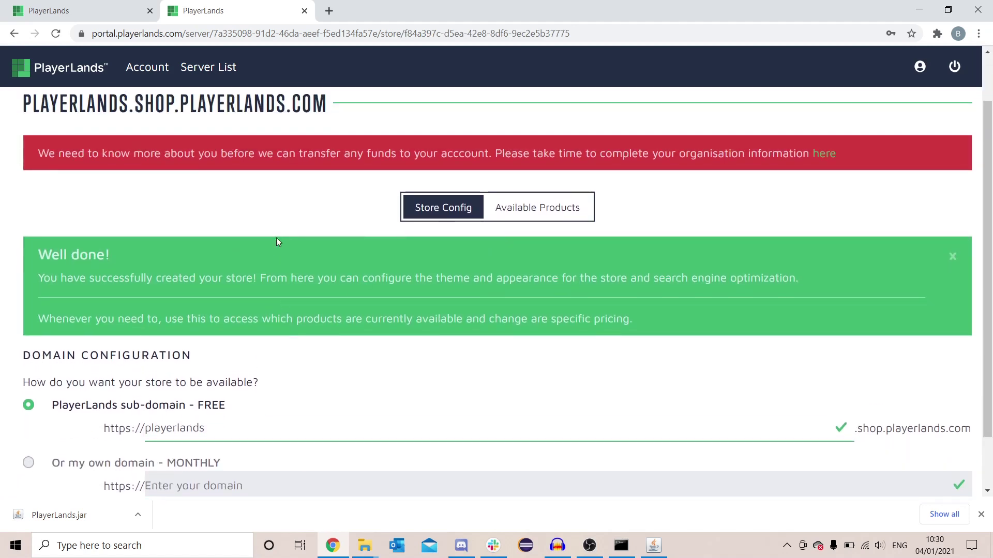
pyautogui.scroll(-1, 277, 241)
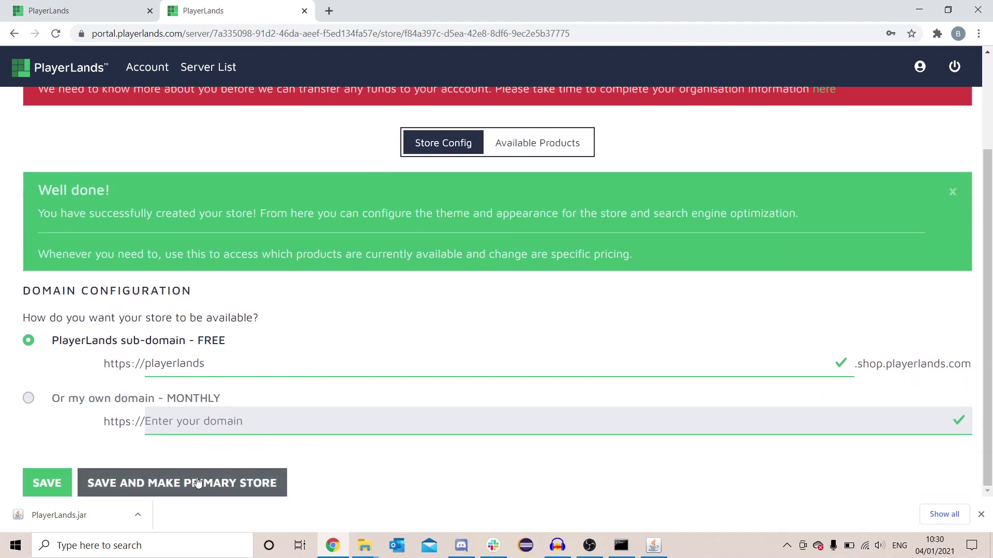
pyautogui.scroll(2, 119, 310)
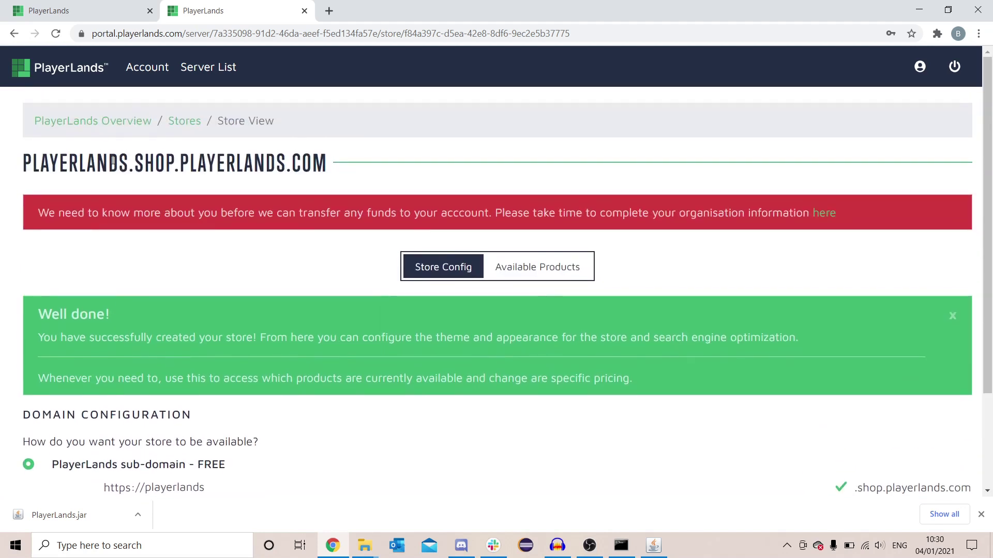
# - Go back to the store list, visit the store's public site and close its tab
pyautogui.click(177, 123)
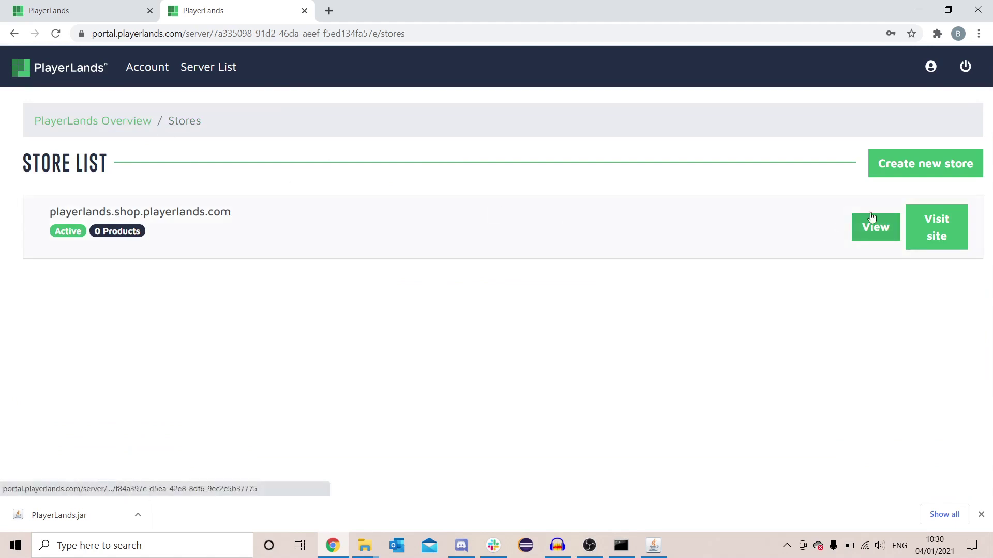
pyautogui.click(936, 227)
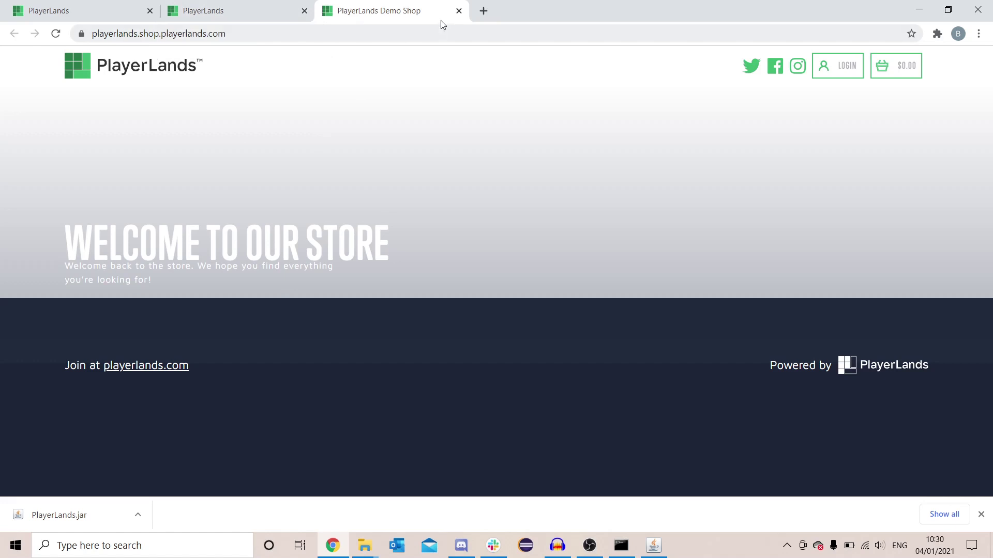
pyautogui.middleClick(342, 10)
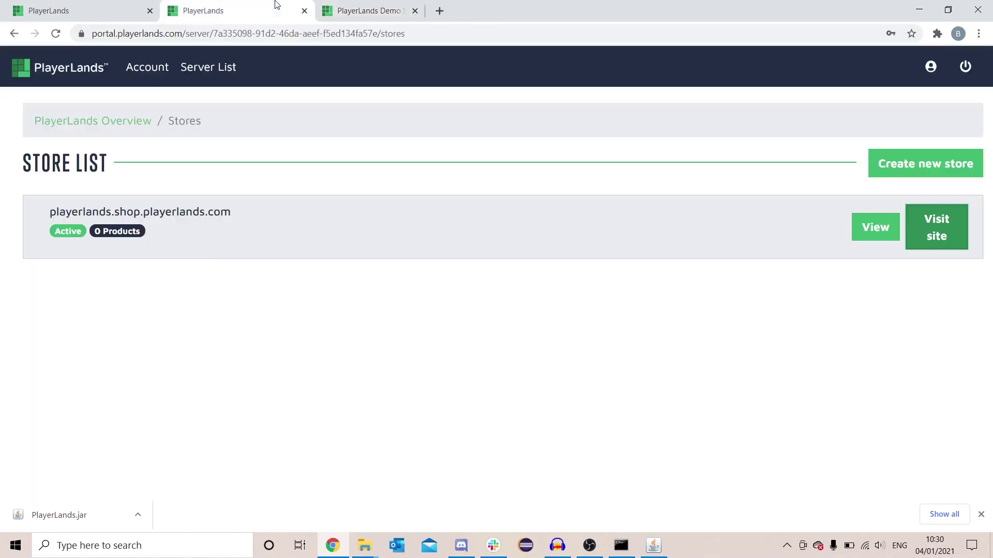
# - Return to the PlayerLands Overview and open the form for adding a new product
pyautogui.click(114, 124)
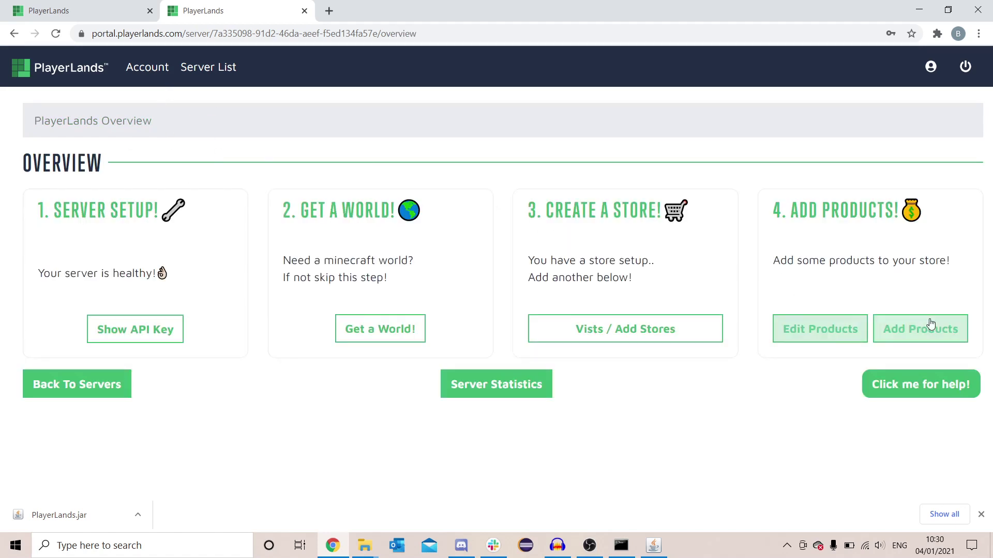
pyautogui.click(916, 332)
pyautogui.scroll(-1, 303, 291)
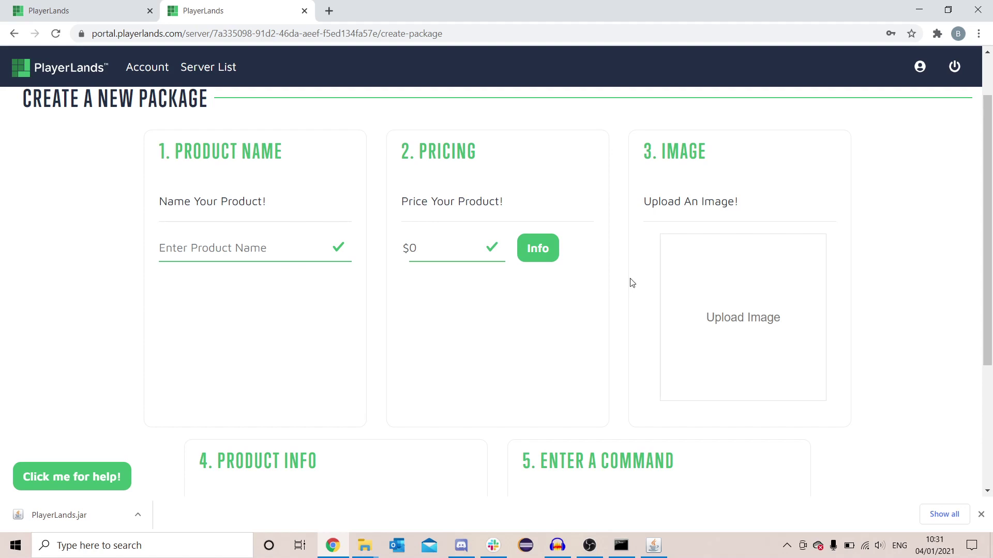
# - Name the new product Sword Package and set its price to $1
pyautogui.click(264, 251)
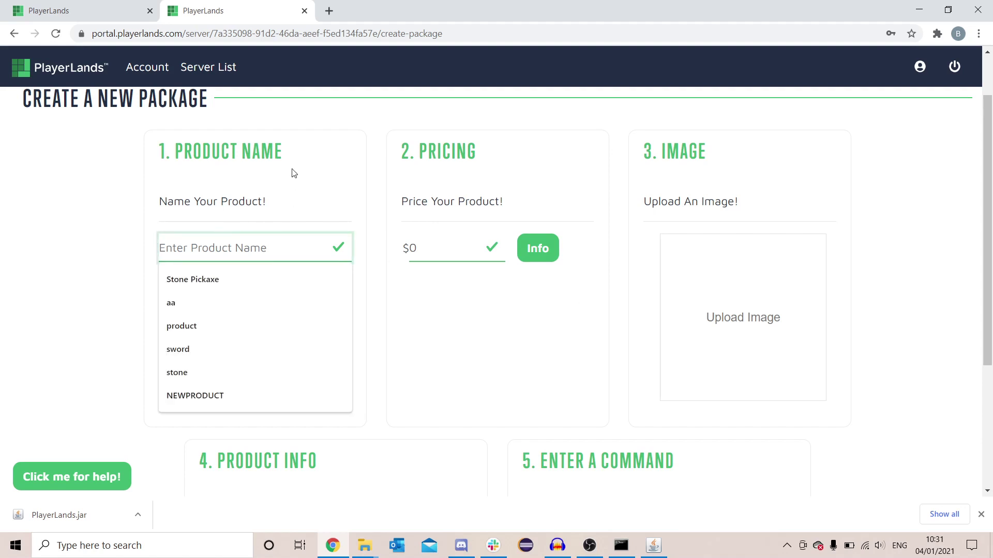
pyautogui.write('Sword ')
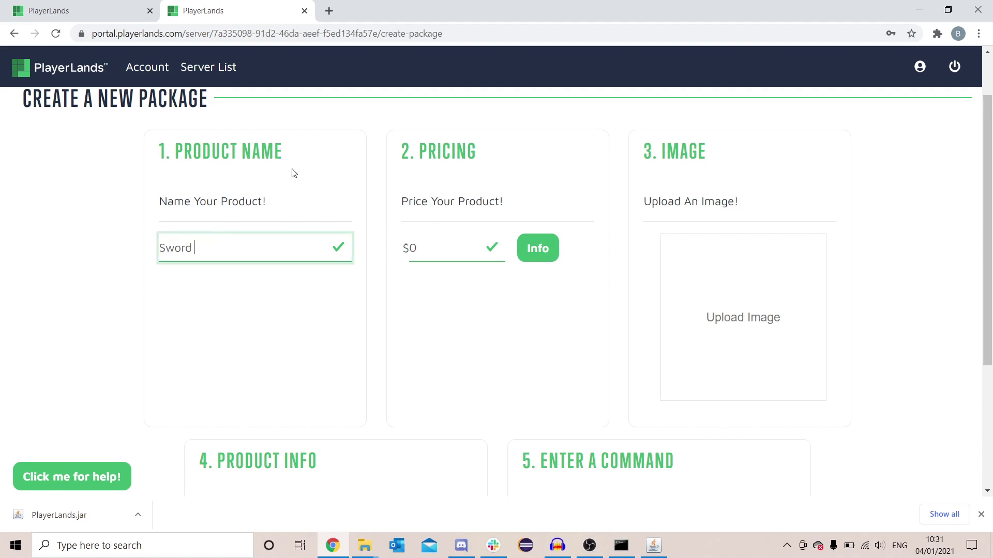
pyautogui.write('Package')
pyautogui.press('Tab')
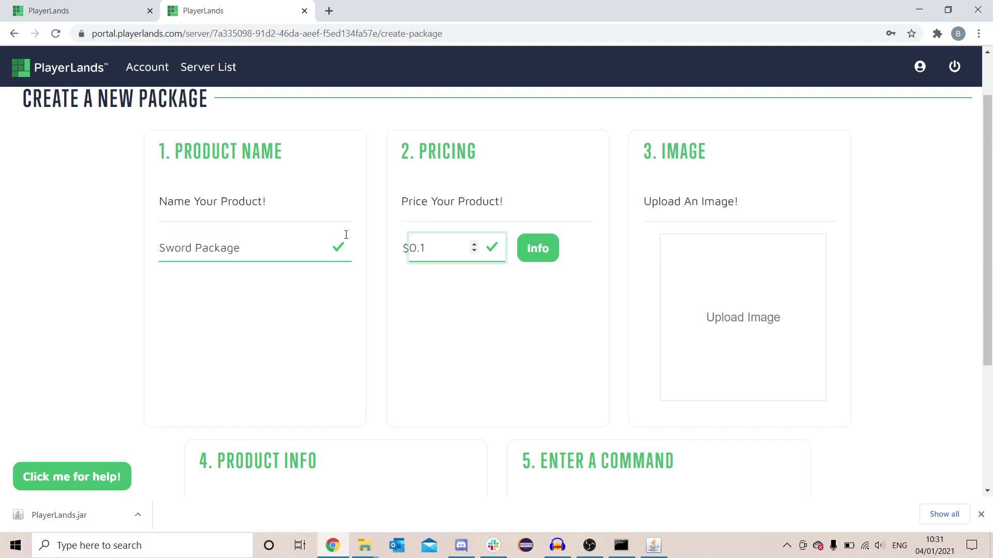
pyautogui.write('0.11')
pyautogui.hotkey('ctrl', 'a')
pyautogui.write('1')
pyautogui.click(444, 316)
# - Run a Google image search for "iron sword minecraft" in a new browser tab
pyautogui.scroll(-1, 563, 334)
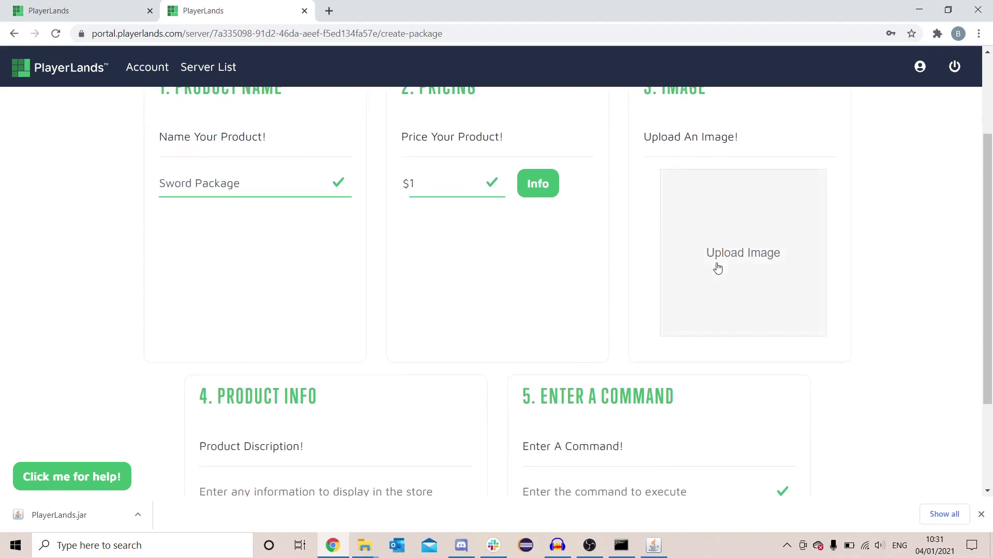
pyautogui.click(334, 5)
pyautogui.write('iron sw')
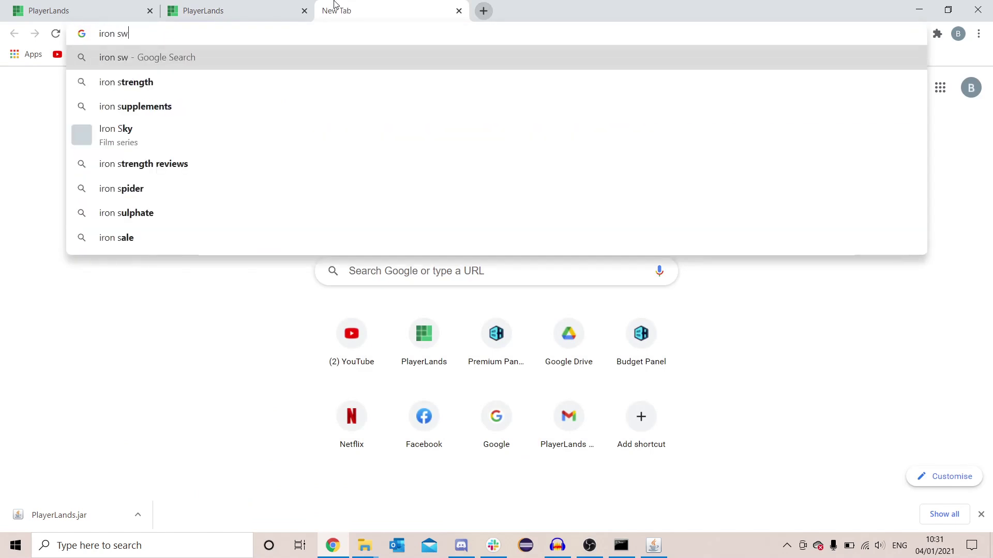
pyautogui.write('ord minec')
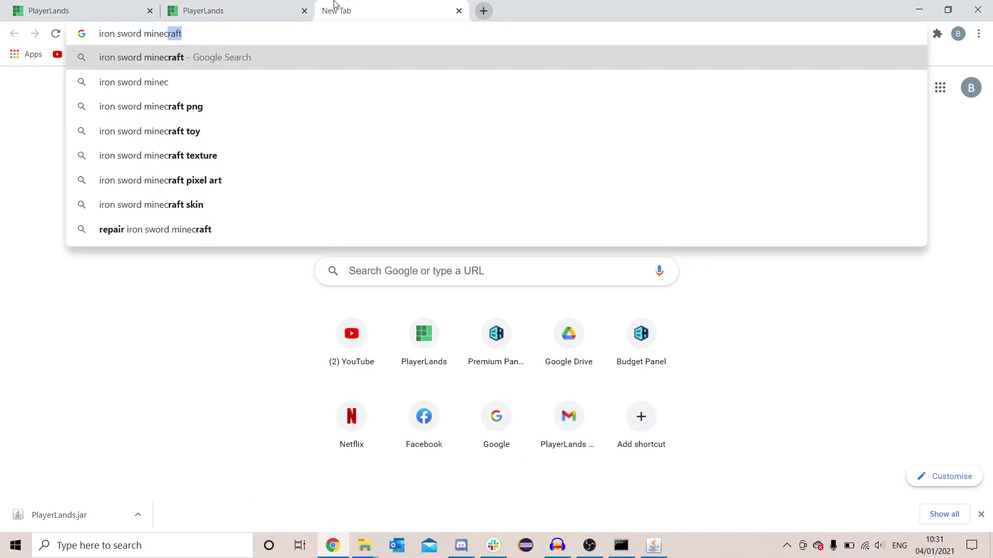
pyautogui.write('raft')
pyautogui.press('Return')
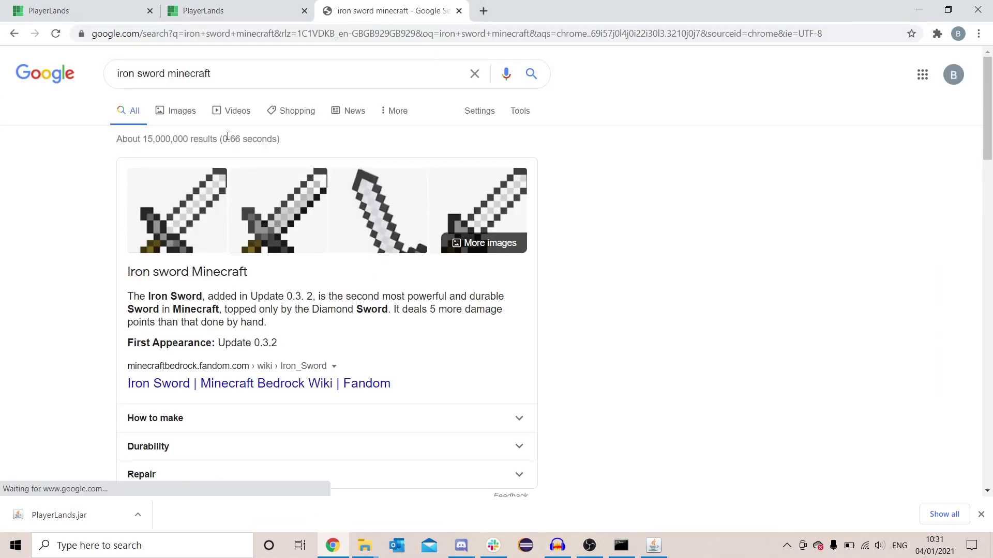
pyautogui.click(176, 109)
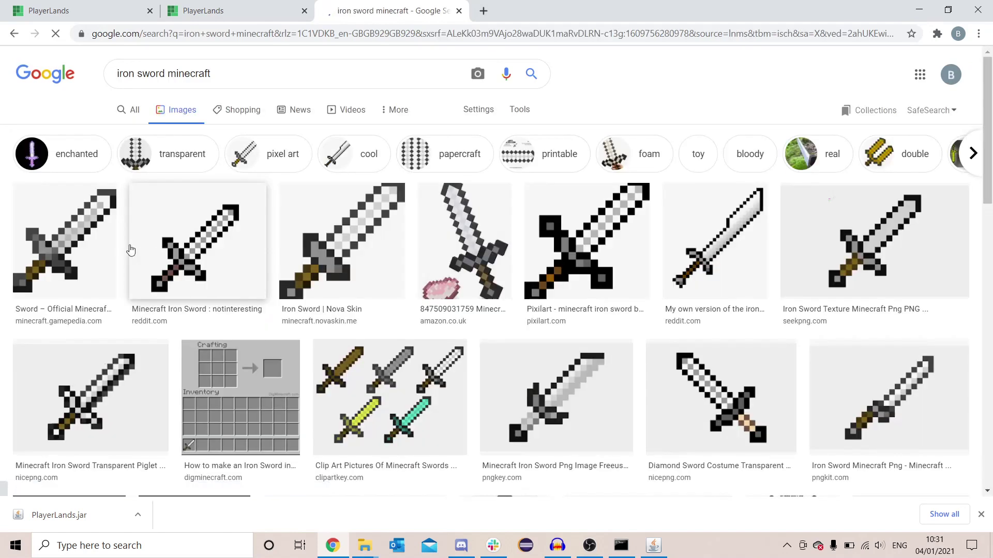
# - Save the Official Minecraft Wiki sword image to Downloads as the PNG file Iron_Sword_JE2_BE2
pyautogui.click(62, 243)
pyautogui.rightClick(767, 146)
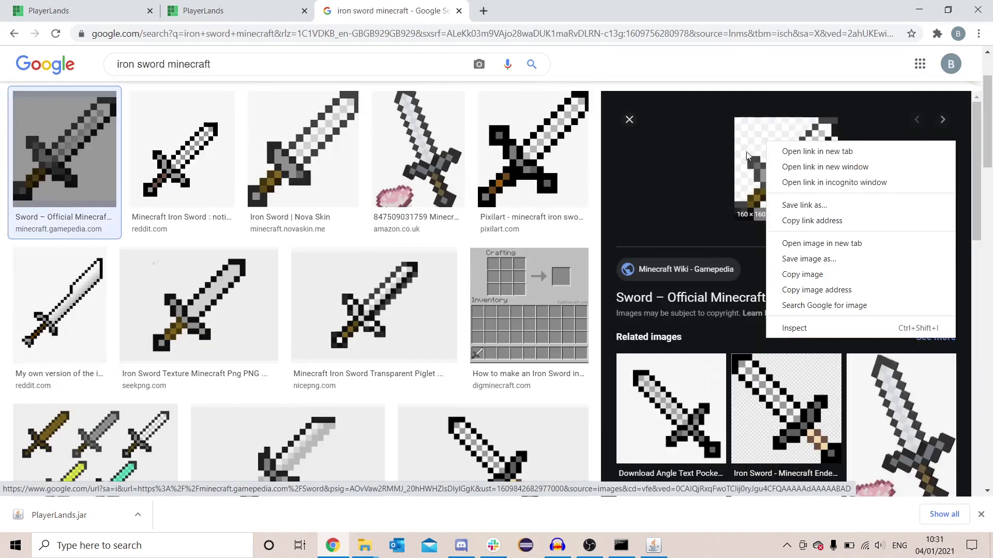
pyautogui.click(828, 256)
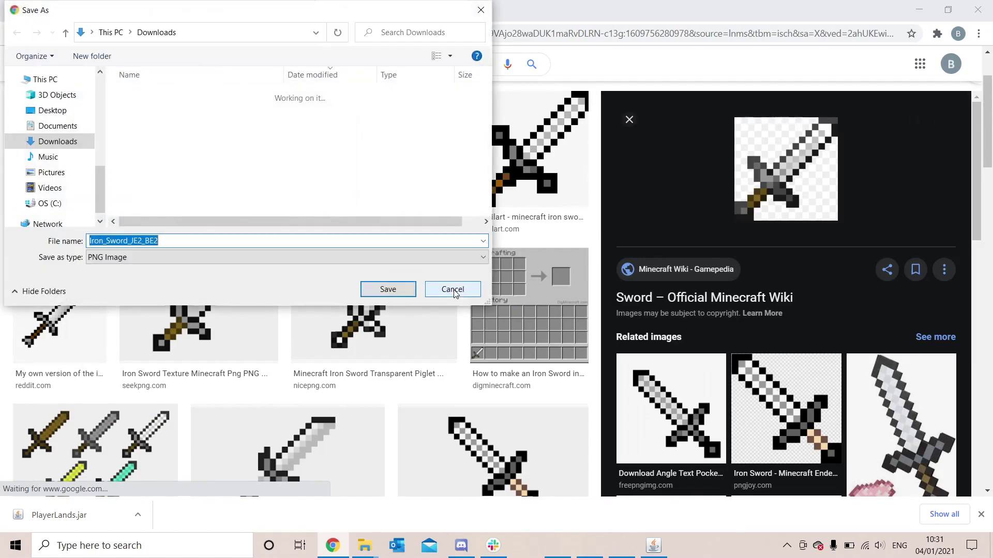
pyautogui.click(388, 288)
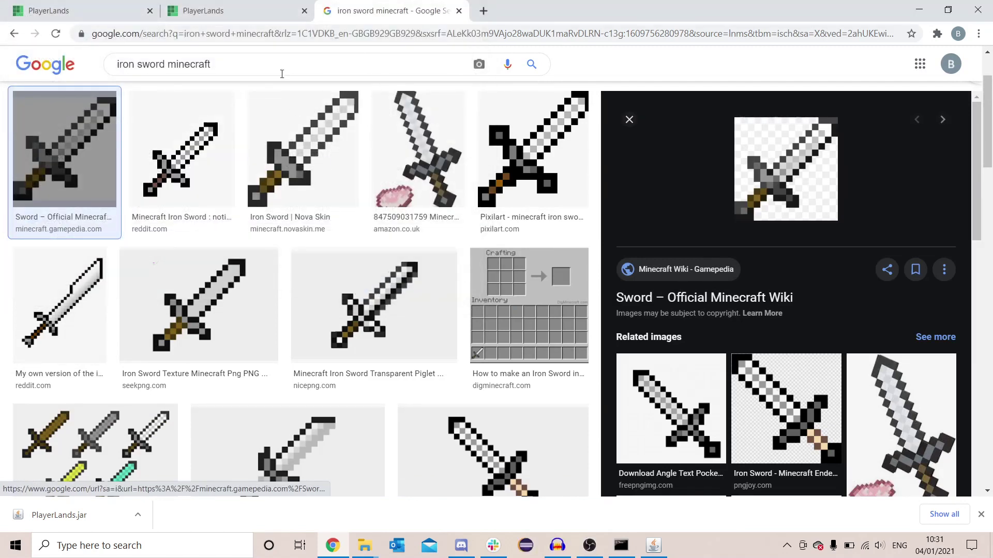
# - Return to the package form and upload Iron_Sword_JE2_BE2 as the product image
pyautogui.click(233, 10)
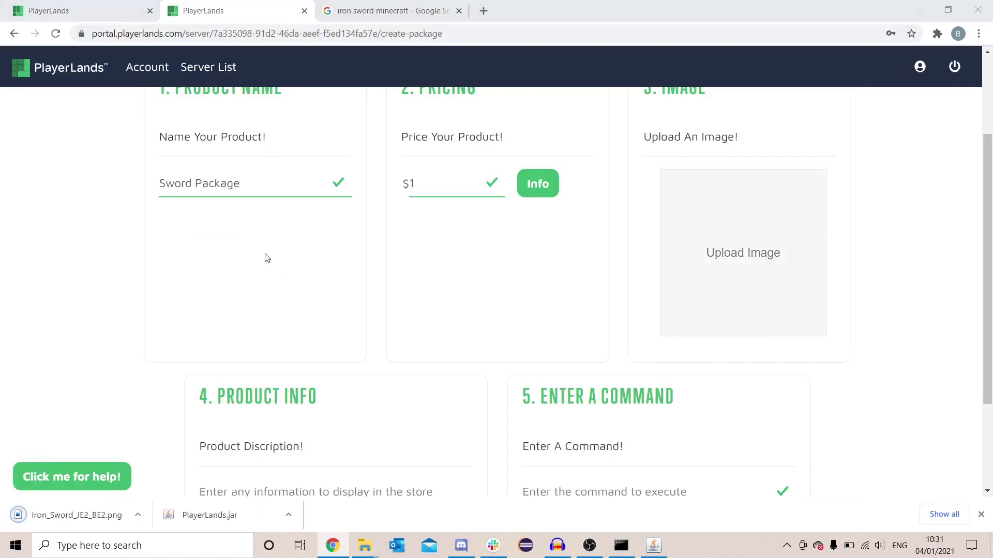
pyautogui.click(60, 172)
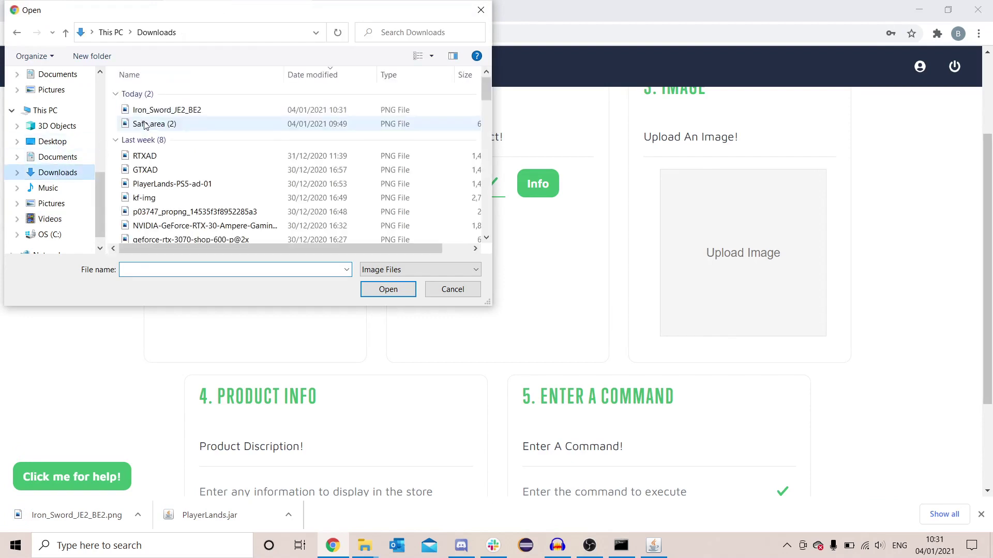
pyautogui.doubleClick(151, 110)
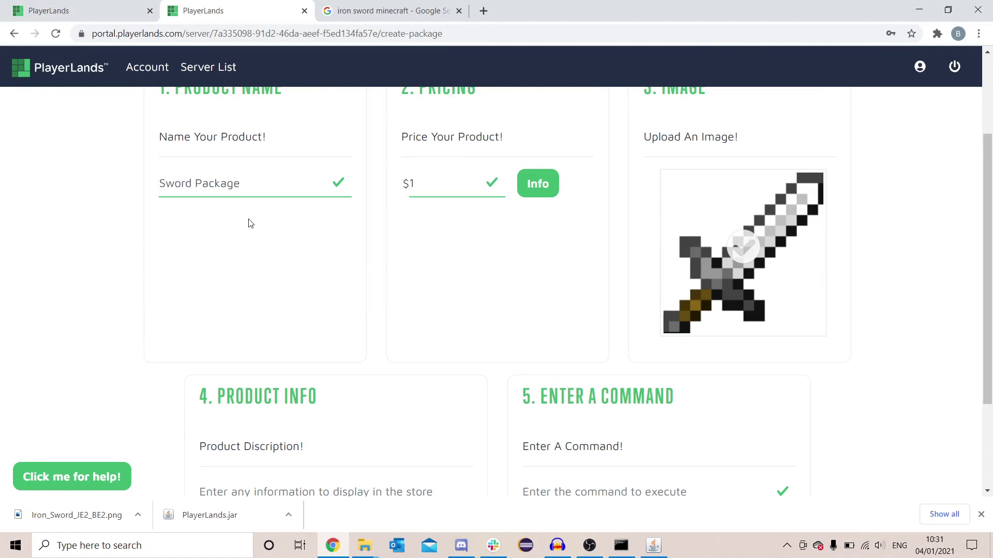
# - Enter the product description "Purchase an iron sword for $1!" and the command "give [player] minecraft:iron_sword 1"
pyautogui.scroll(-3, 305, 303)
pyautogui.click(297, 356)
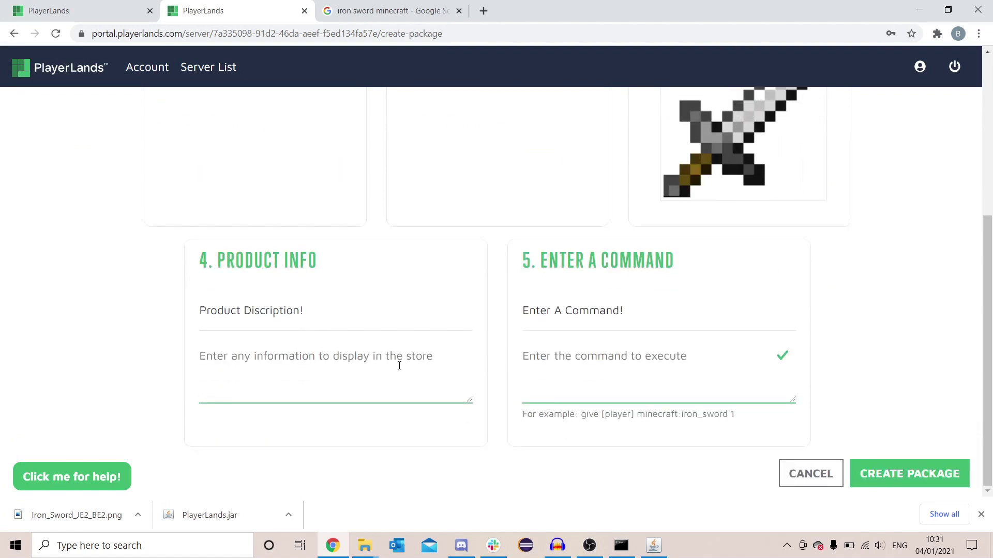
pyautogui.write('Purchase an iron sword for $1!')
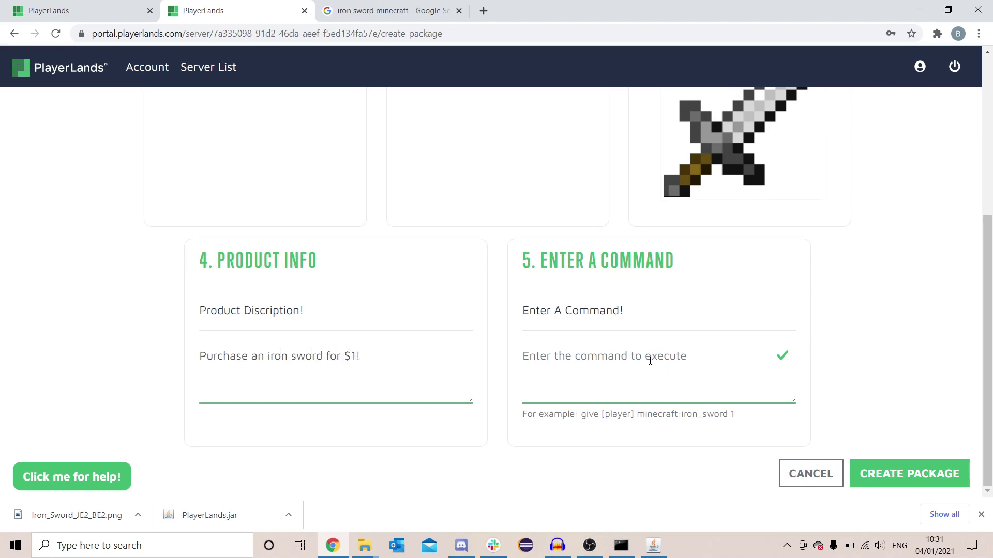
pyautogui.click(650, 360)
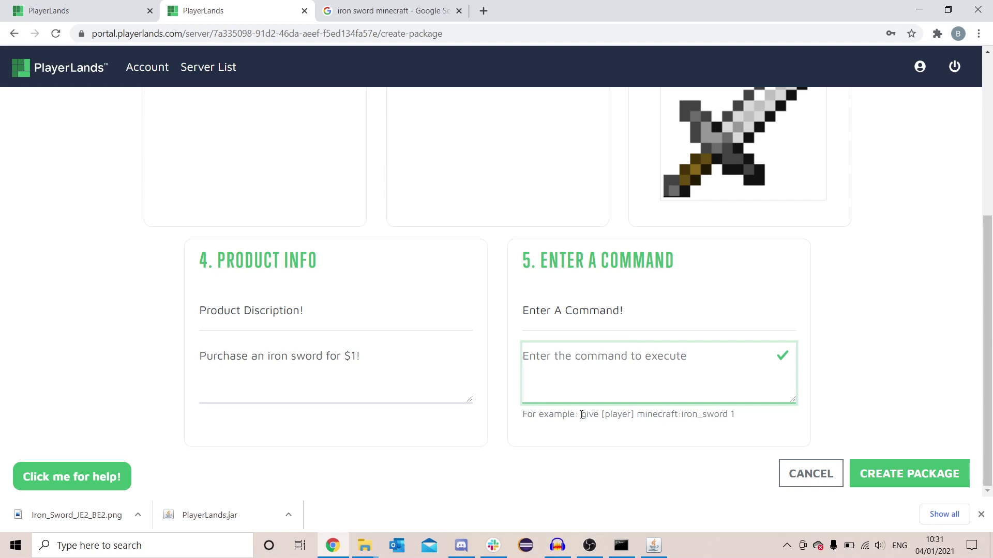
pyautogui.write('give [player] minecraft:ir')
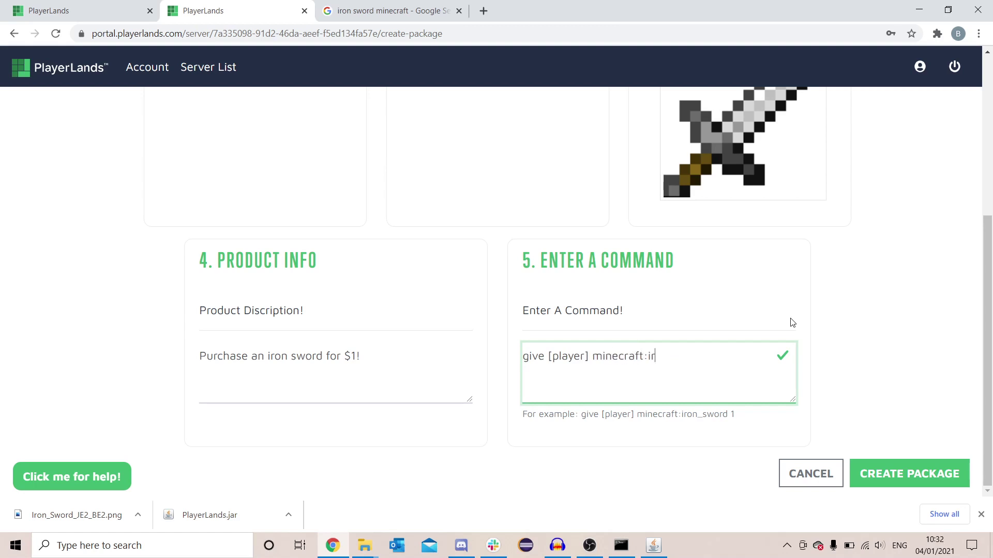
pyautogui.write('on_sword 1')
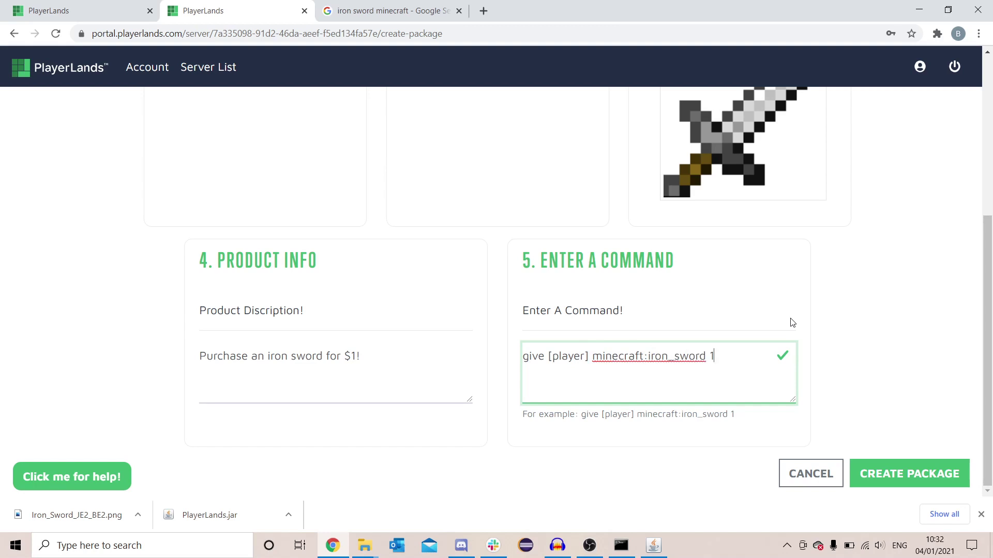
pyautogui.click(857, 331)
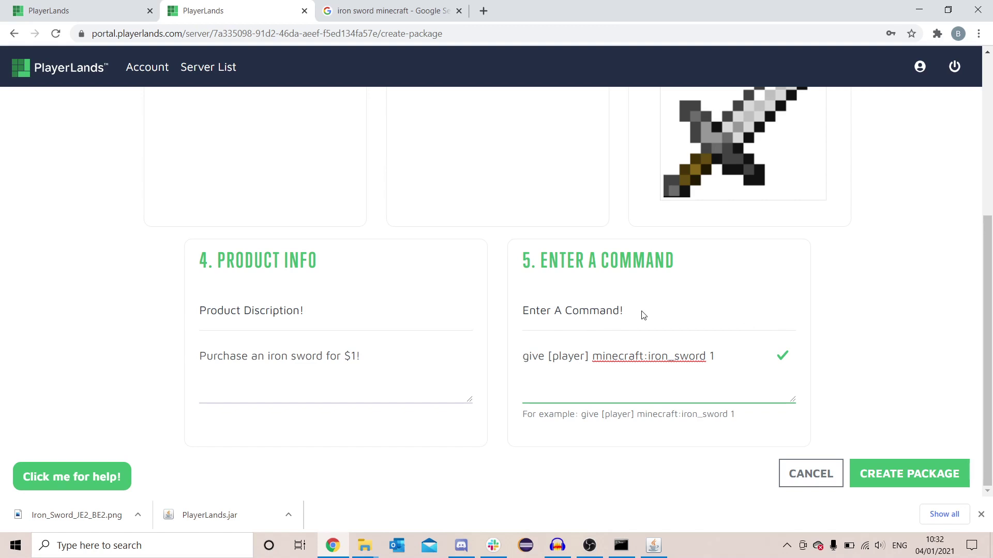
# - Search Google for "minecraft commands" in a new browser tab
pyautogui.click(483, 11)
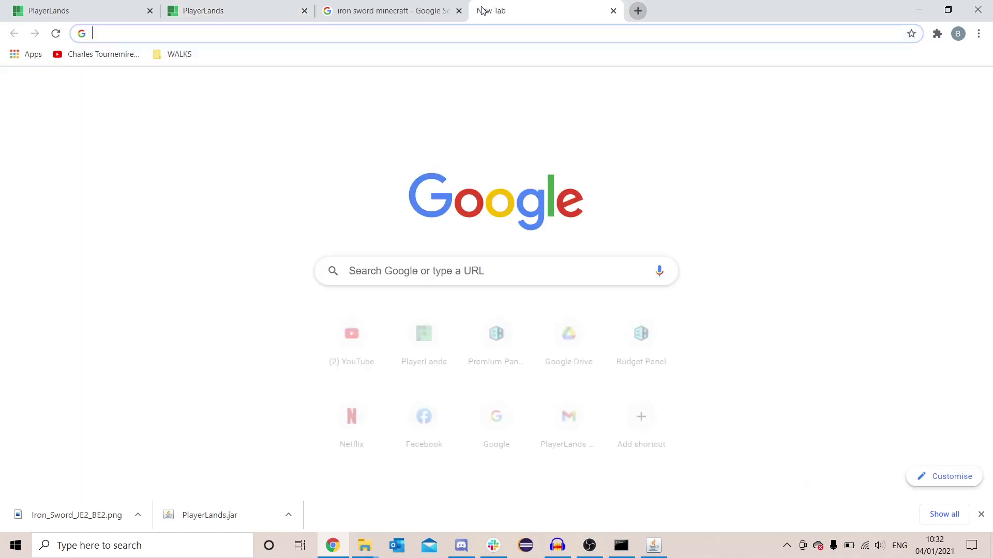
pyautogui.write('spigot')
pyautogui.hotkey('ctrl', 'a')
pyautogui.write('inecraft comm')
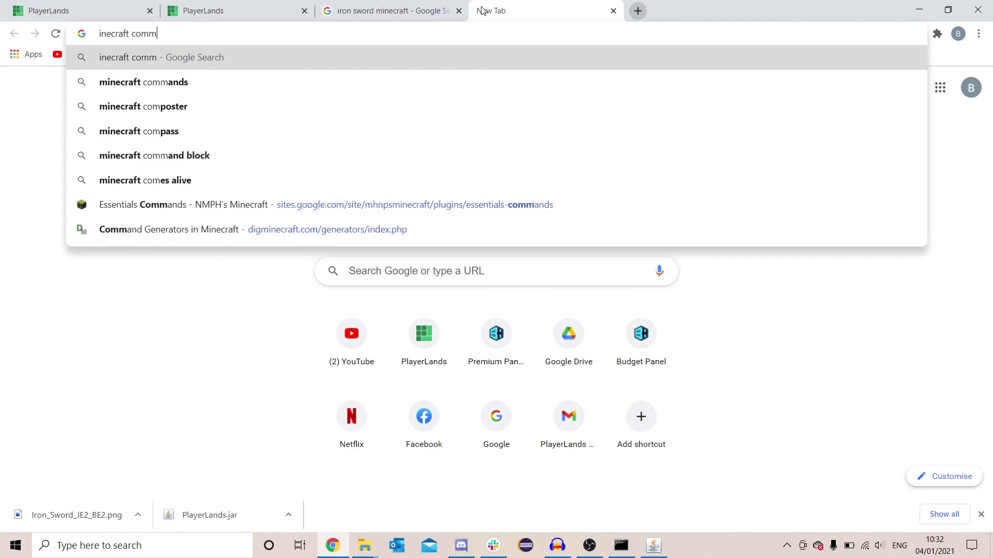
pyautogui.hotkey('ctrl', 'a')
pyautogui.write('minecraft comm')
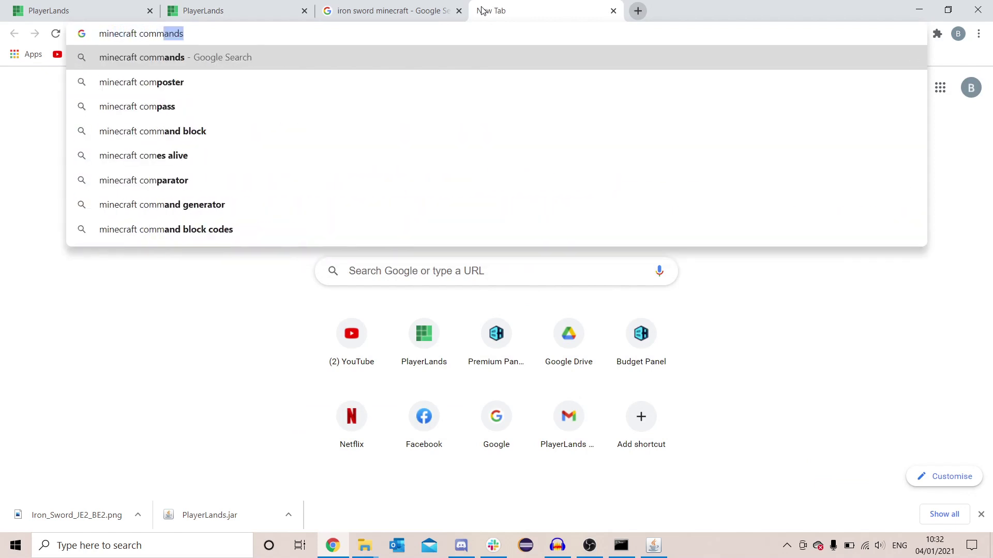
pyautogui.press('Return')
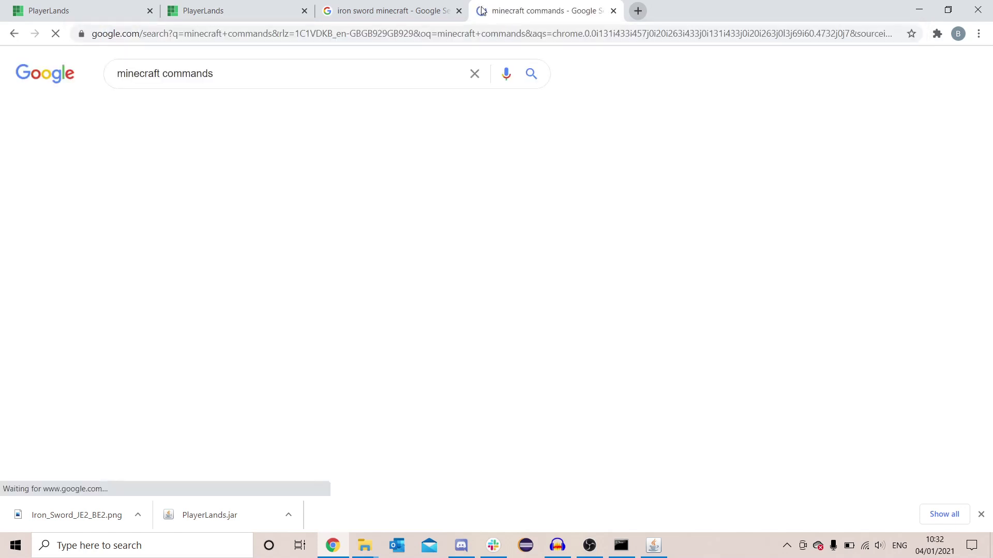
# - Open the Official Minecraft Wiki's Commands page and look through its sections on coordinates and target selectors
pyautogui.scroll(-3, 207, 278)
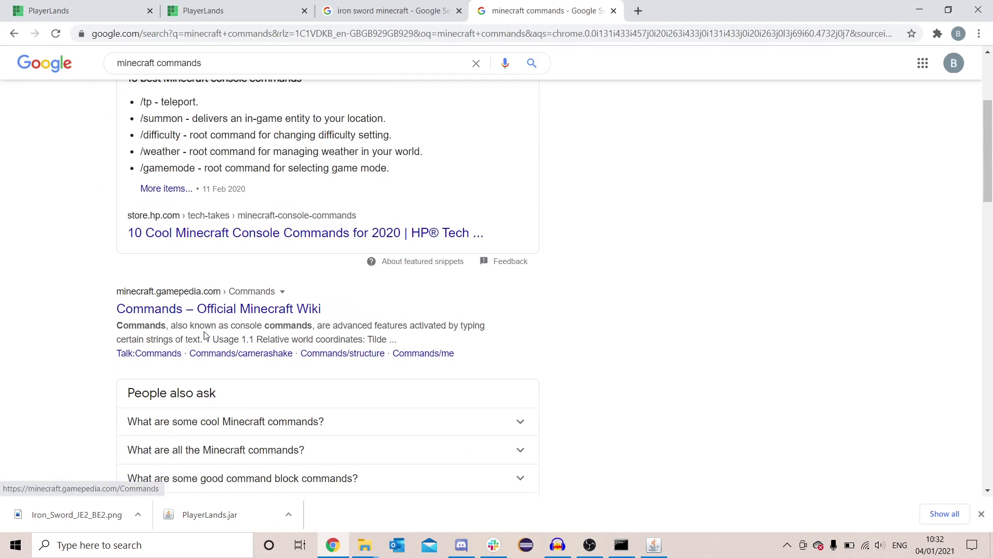
pyautogui.click(186, 310)
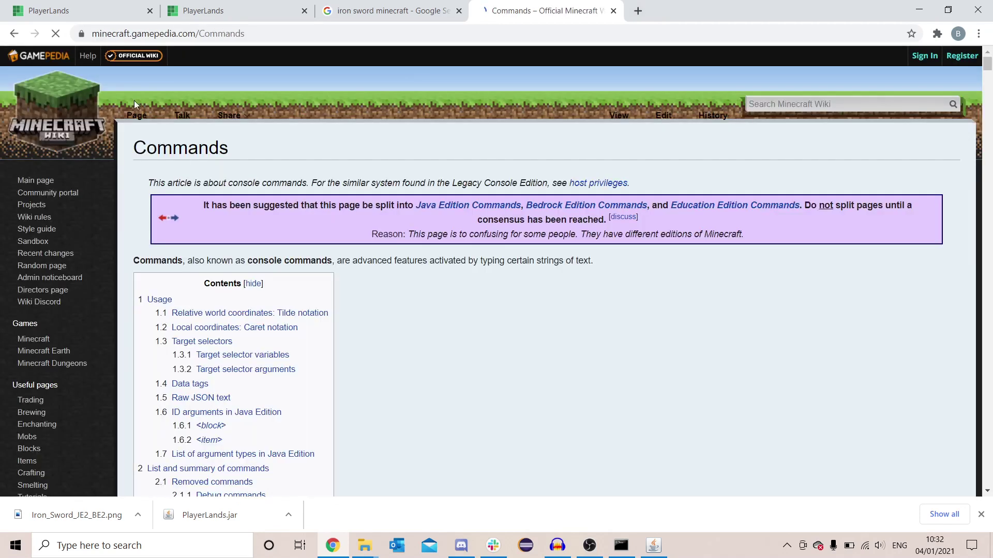
pyautogui.scroll(-5, 347, 344)
pyautogui.scroll(-10, 347, 343)
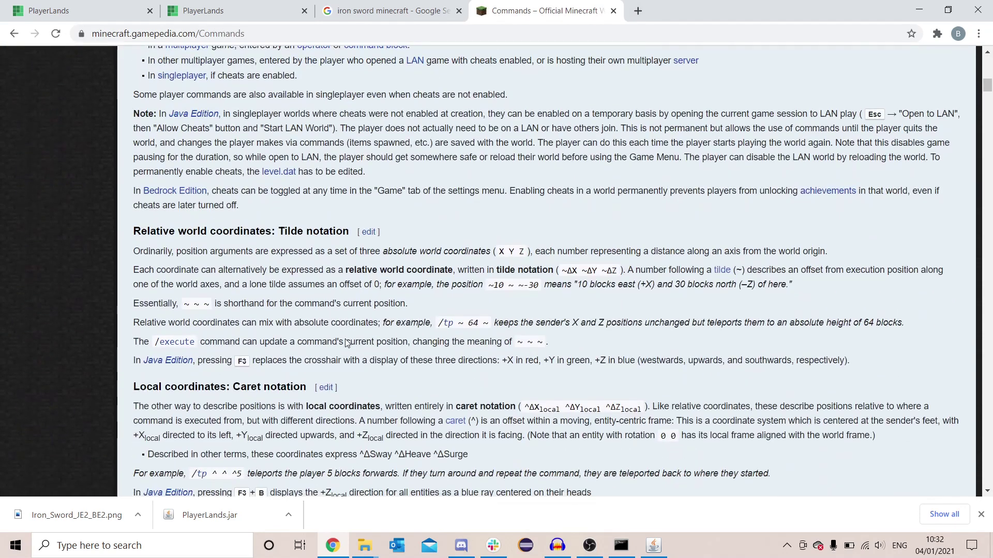
pyautogui.scroll(-17, 494, 226)
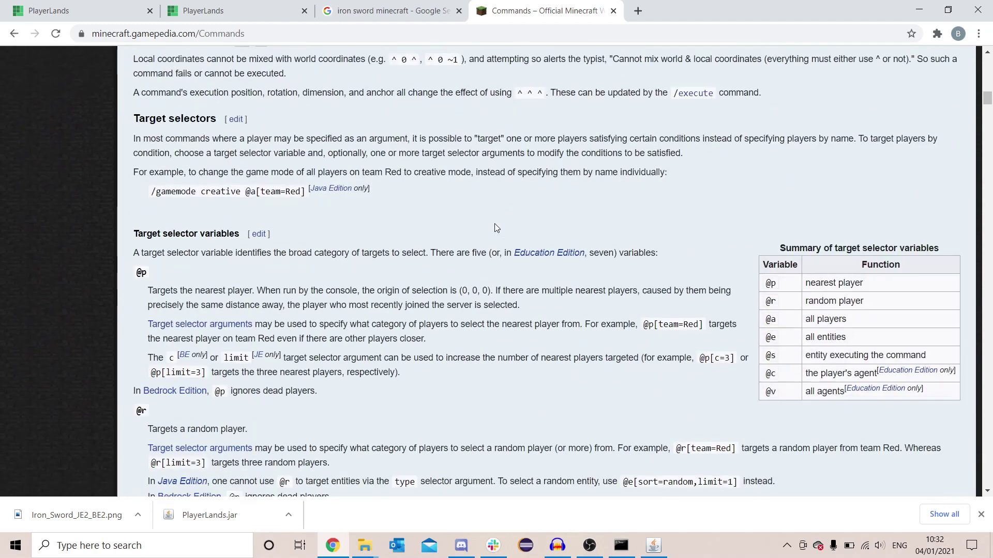
pyautogui.scroll(-1, 494, 223)
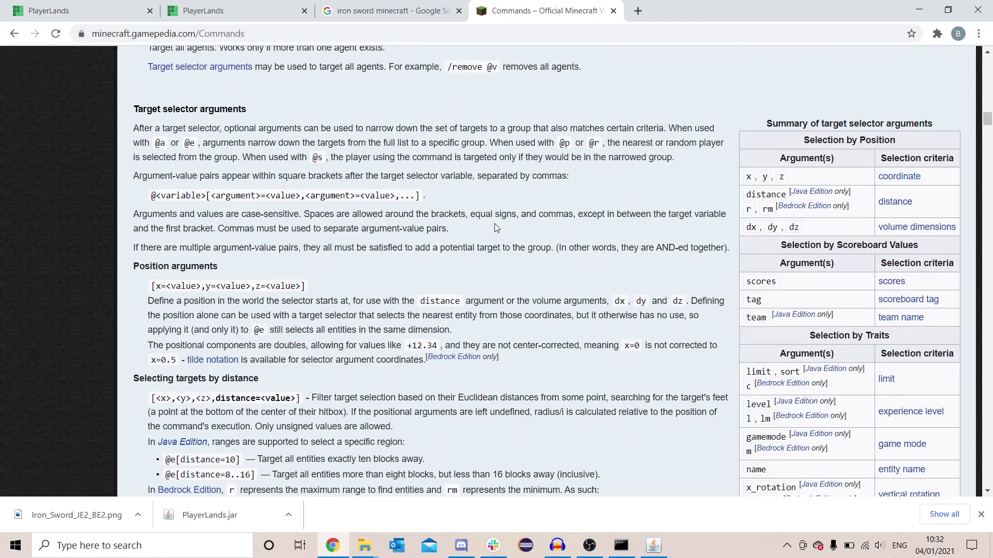
# - Go back to the filled-in Sword Package form and create the package
pyautogui.click(438, 4)
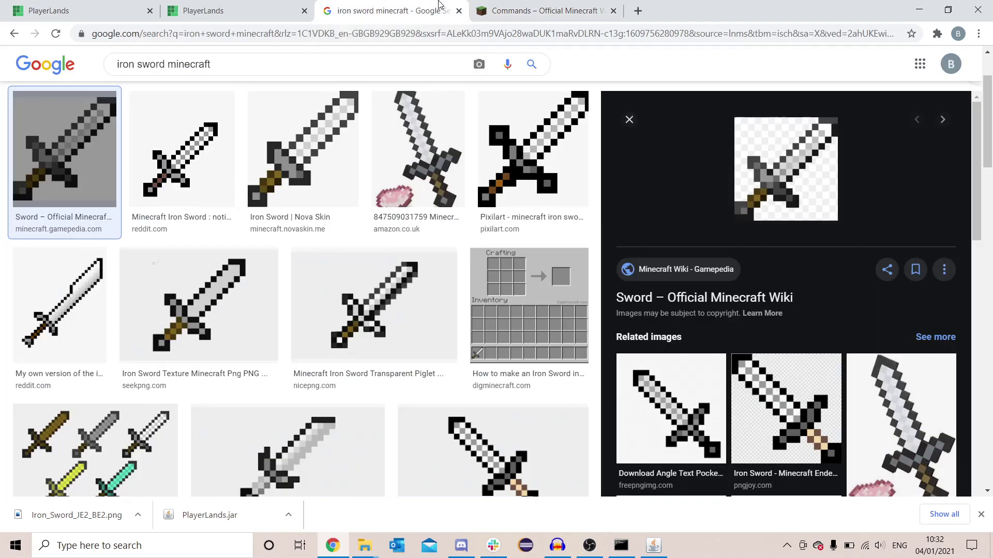
pyautogui.hotkey('ctrl', 'shift', 'Tab')
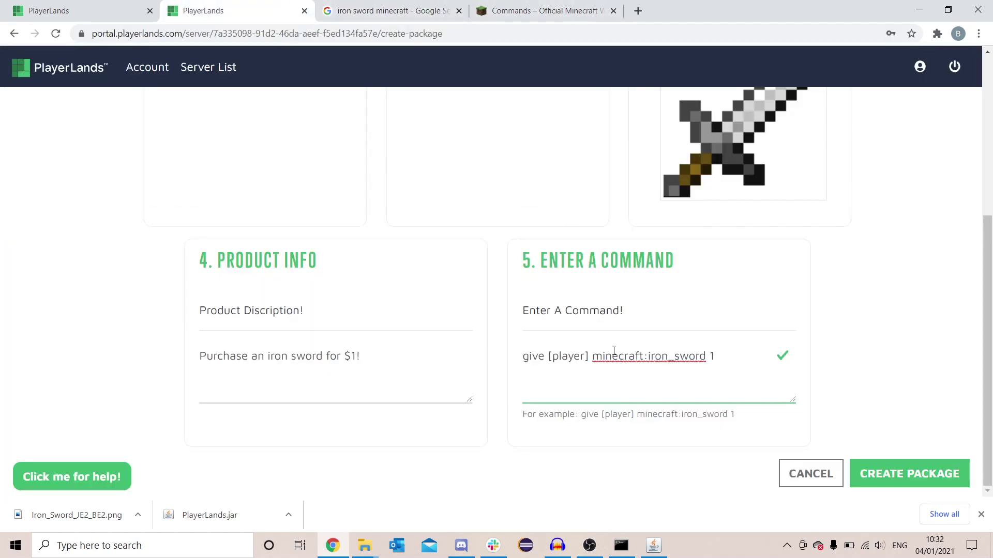
pyautogui.click(898, 476)
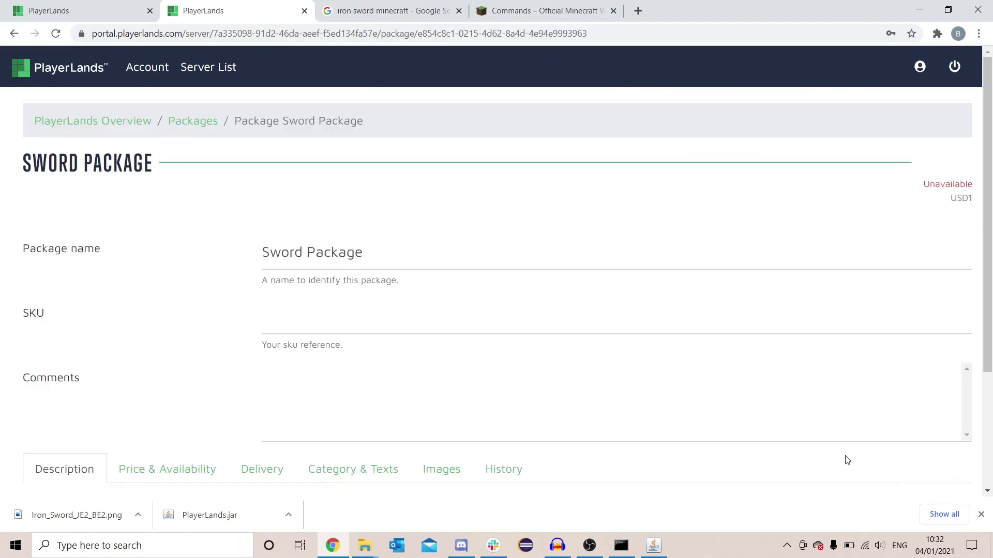
# - Mark the Sword Package as available in its price and availability settings
pyautogui.scroll(-3, 301, 356)
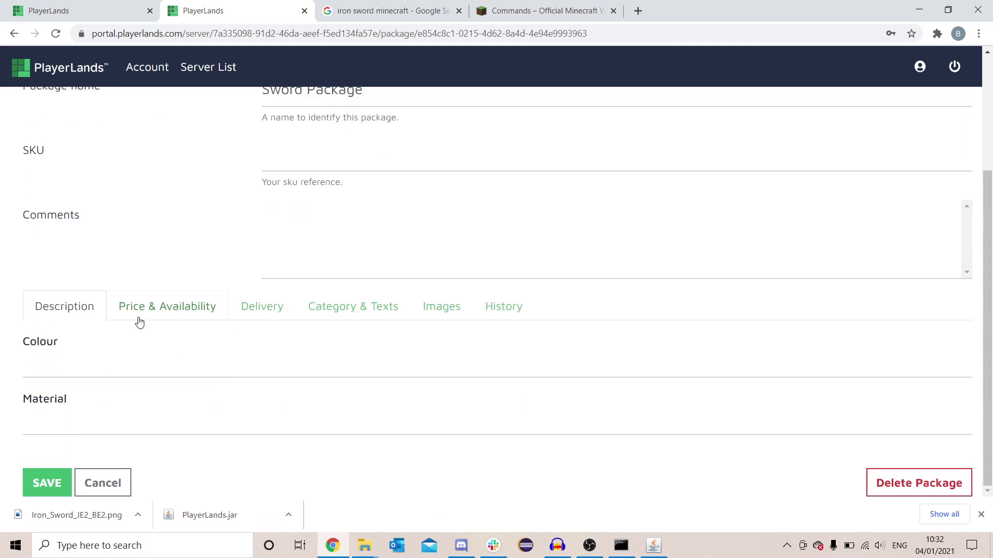
pyautogui.click(155, 309)
pyautogui.scroll(-2, 249, 385)
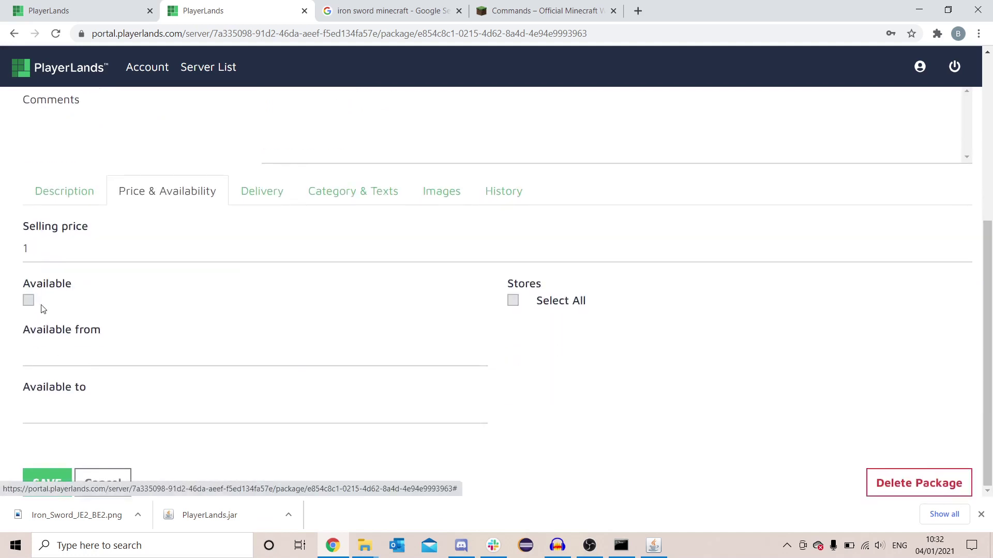
pyautogui.click(27, 301)
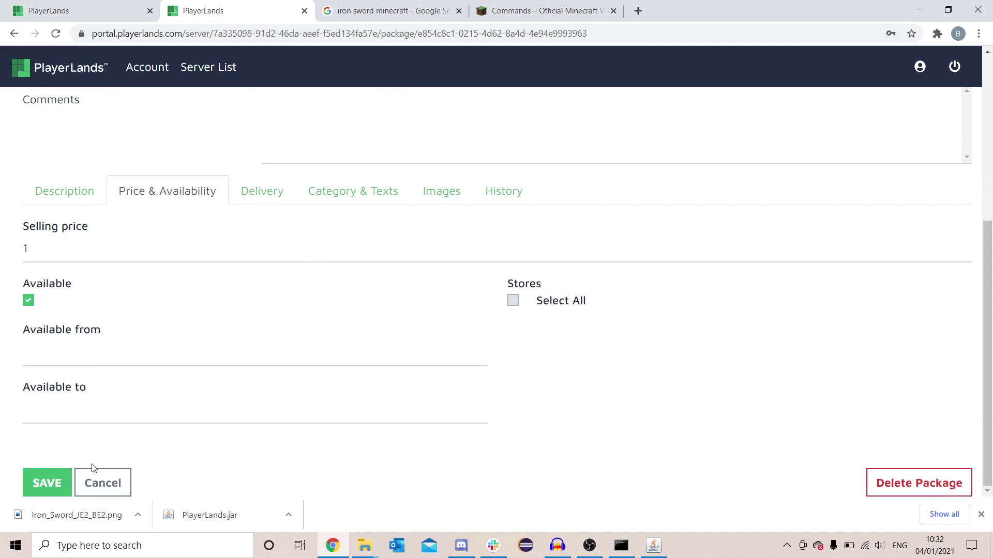
# - Save the Sword Package as available and visit the playerlands.shop.playerlands.com store site from the store list
pyautogui.click(32, 482)
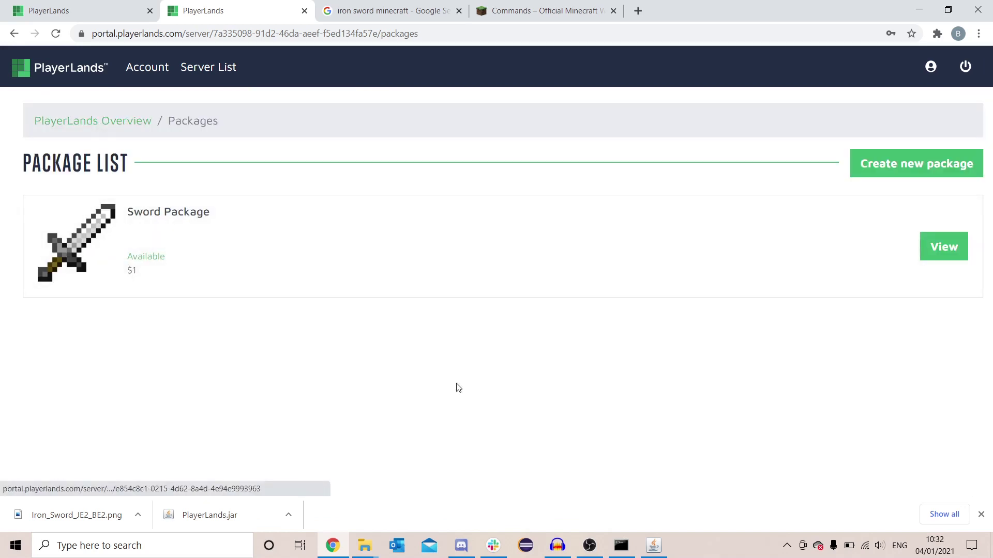
pyautogui.click(114, 123)
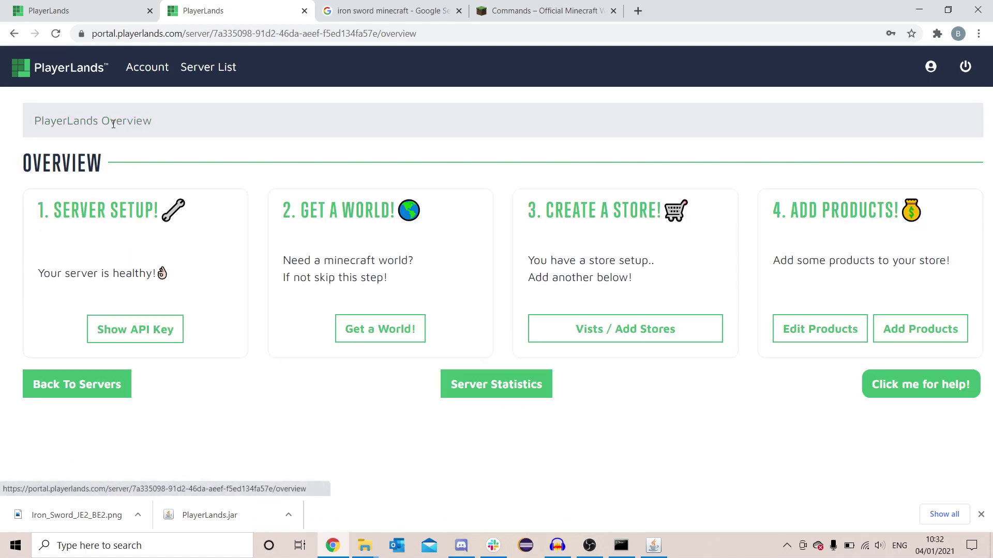
pyautogui.click(657, 333)
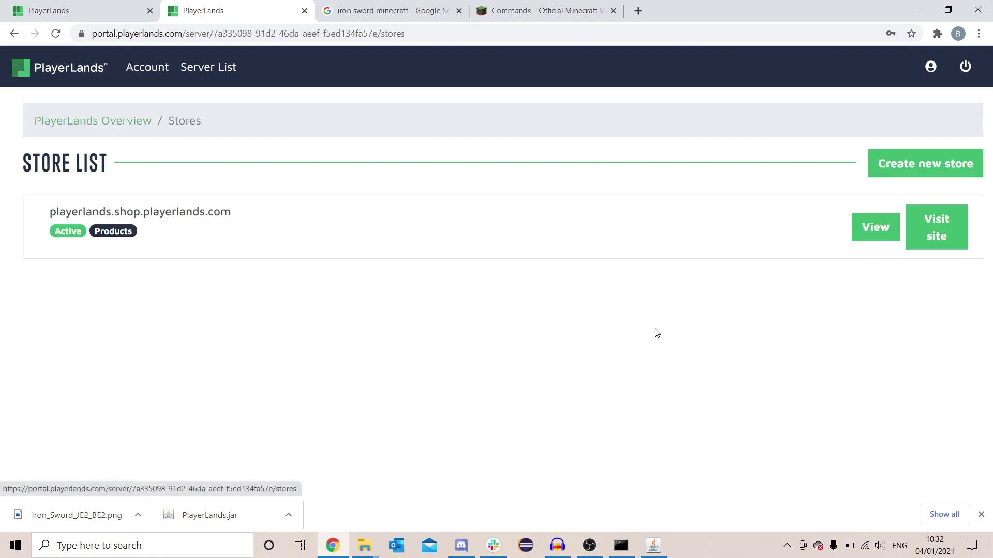
pyautogui.click(931, 232)
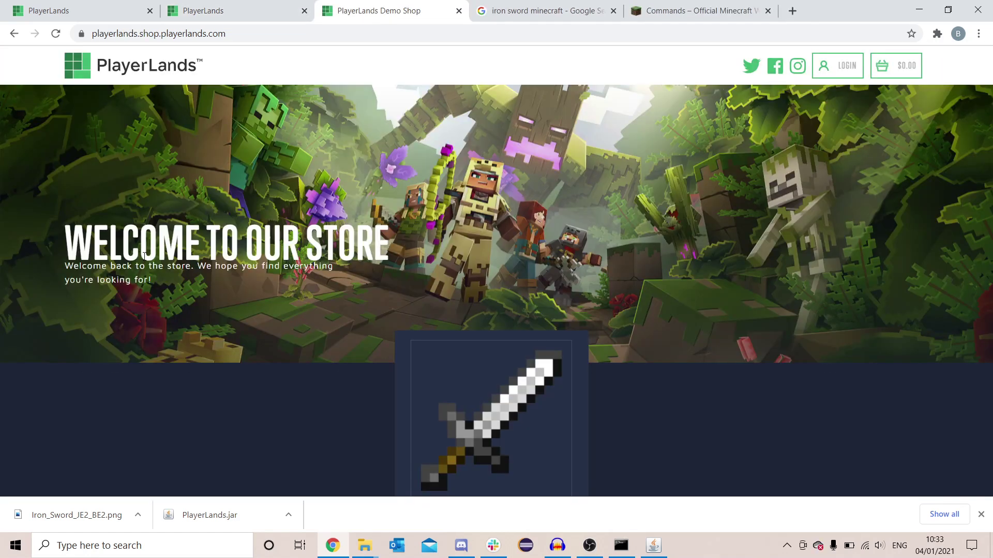
# - Examine the Sword Package listing on the storefront, including its detailed product information
pyautogui.scroll(-4, 203, 279)
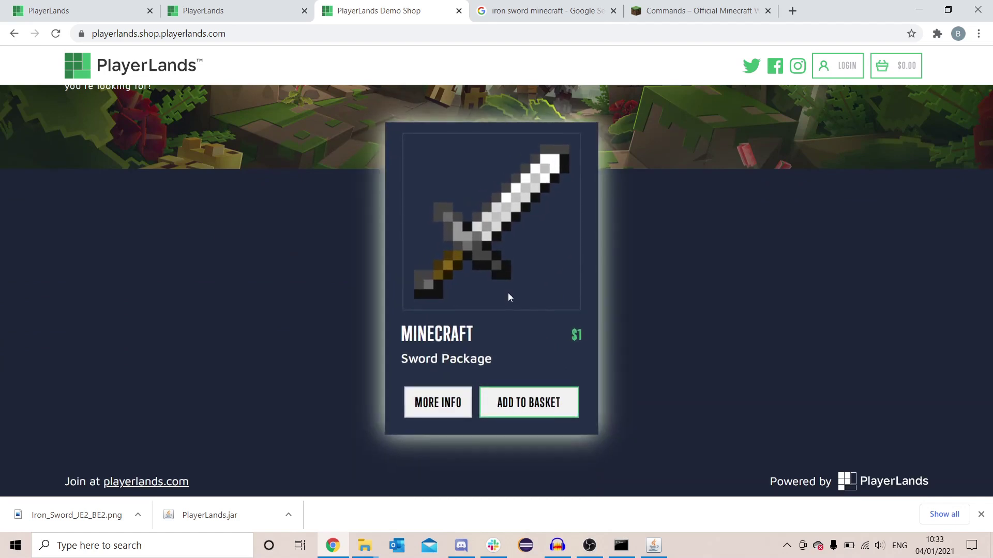
pyautogui.click(442, 401)
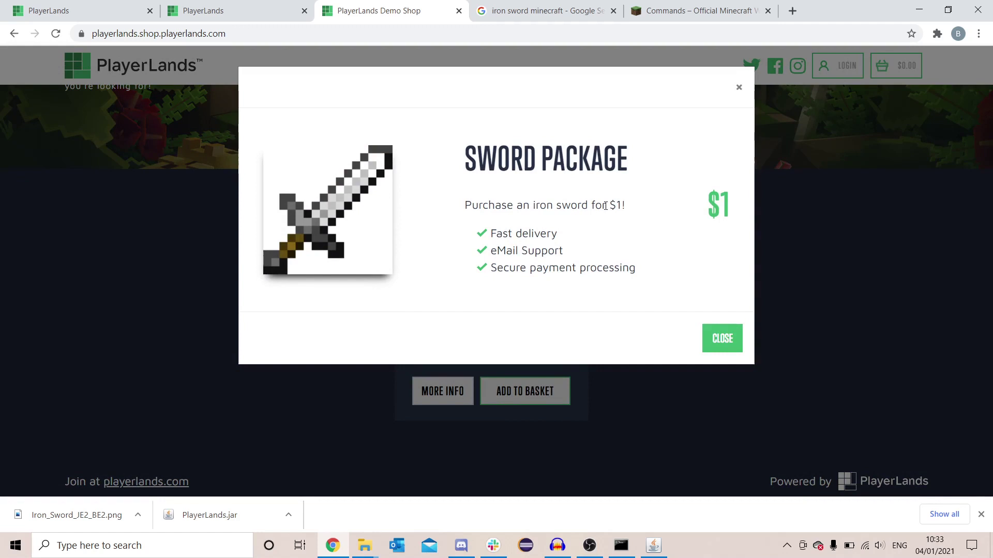
pyautogui.click(715, 329)
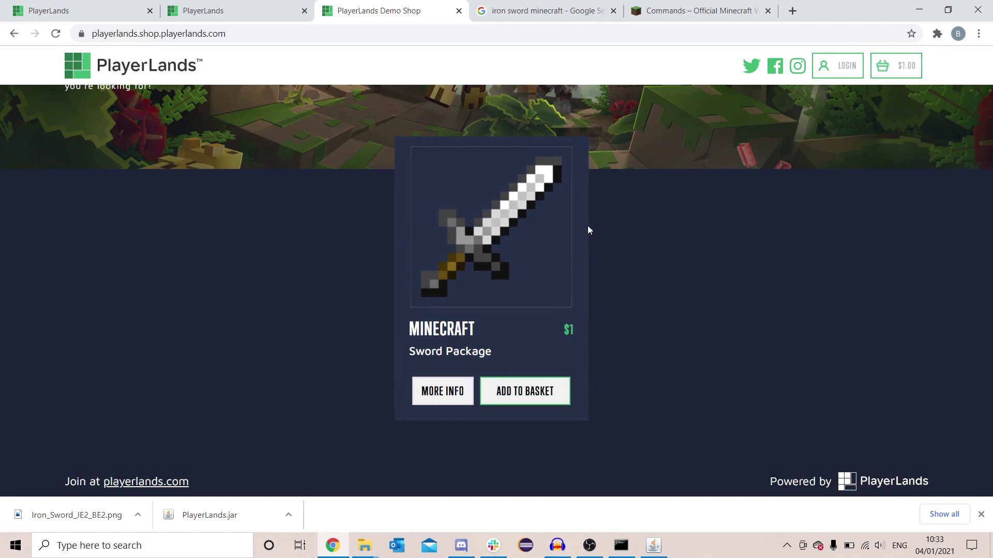
pyautogui.scroll(4, 602, 269)
pyautogui.scroll(-4, 487, 272)
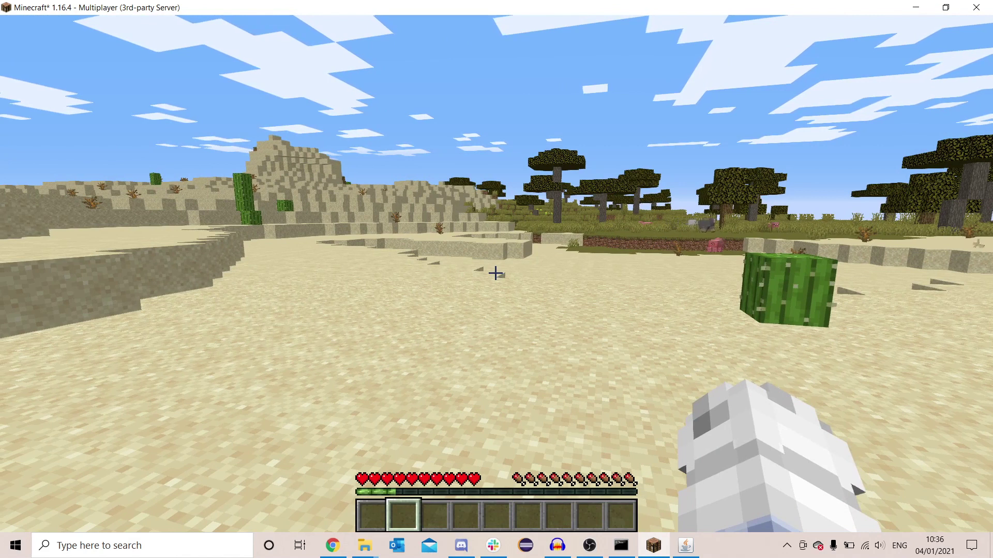
# - Run "/playerlands buy" in Minecraft and open the online shop link from the chat in the browser
pyautogui.write('/playerla')
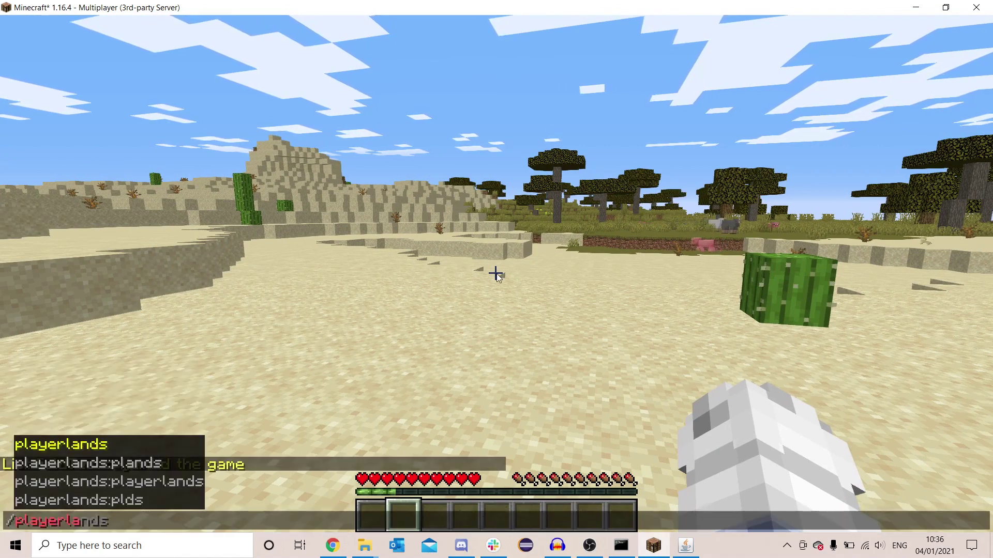
pyautogui.press('Tab')
pyautogui.write('buy')
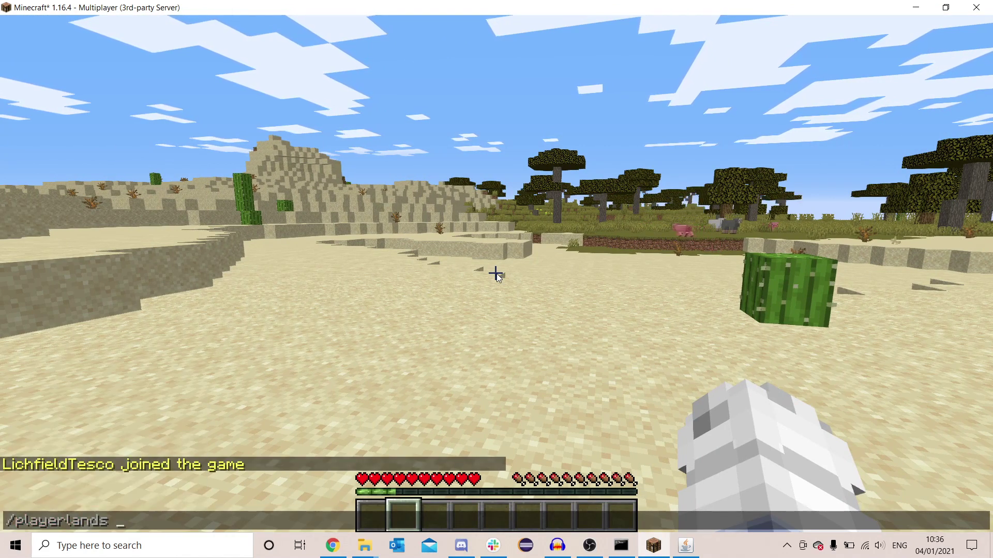
pyautogui.press('Return')
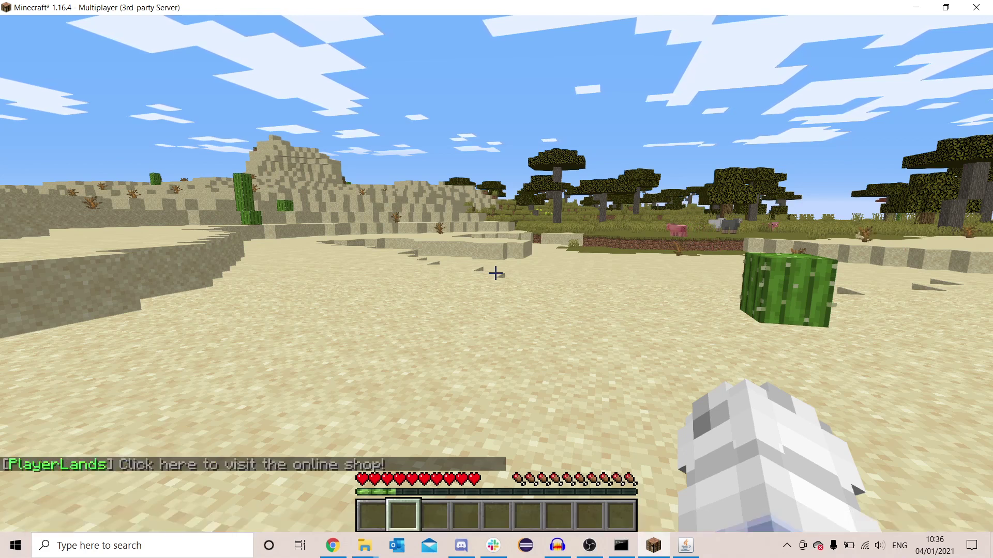
pyautogui.press('t')
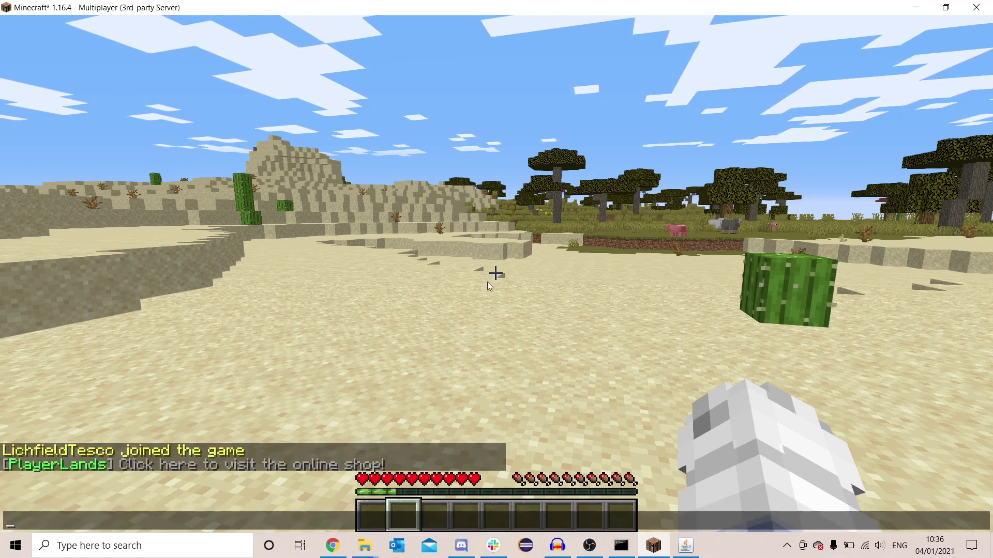
pyautogui.click(250, 467)
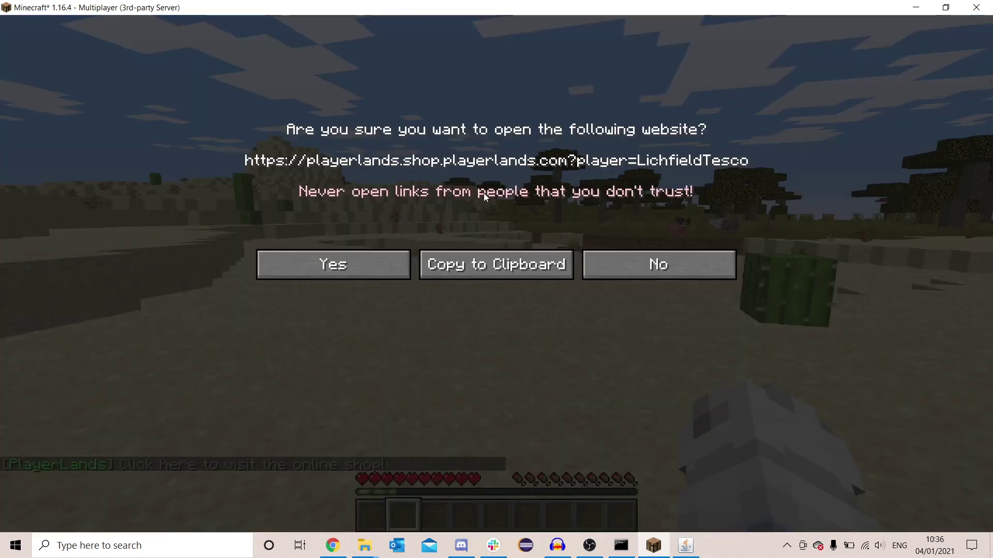
pyautogui.click(352, 265)
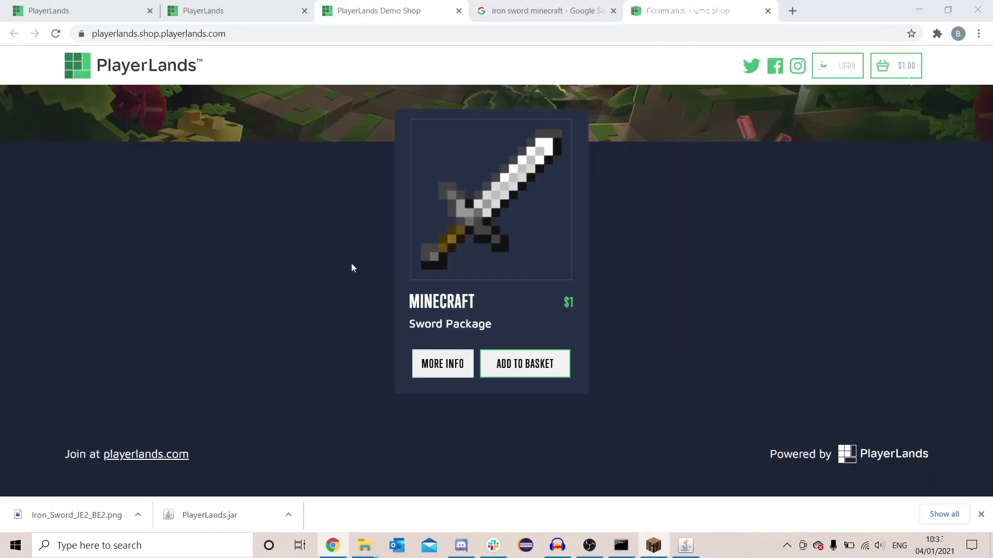
# - Add the Sword Package to the basket and proceed to checkout, looking over its player, billing and payment fields
pyautogui.click(525, 370)
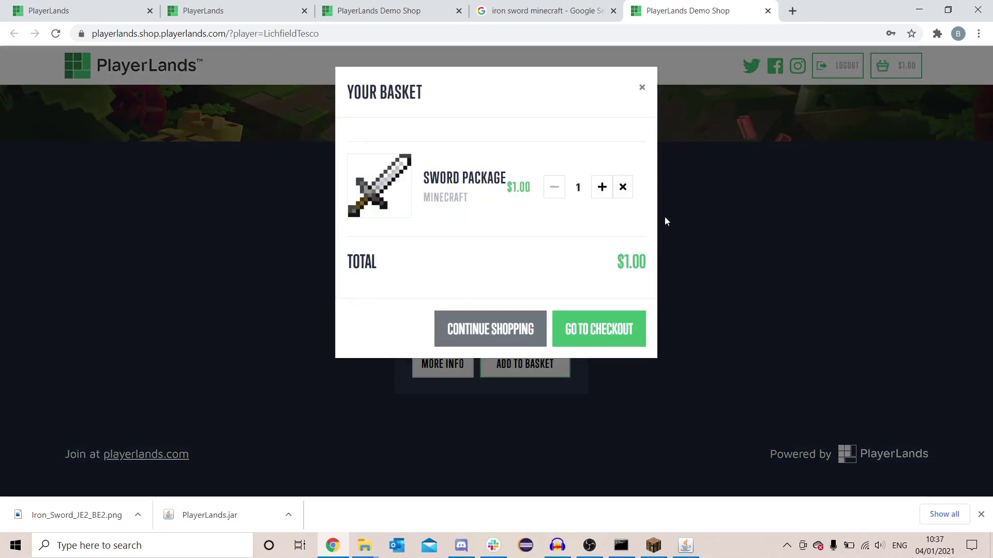
pyautogui.click(594, 336)
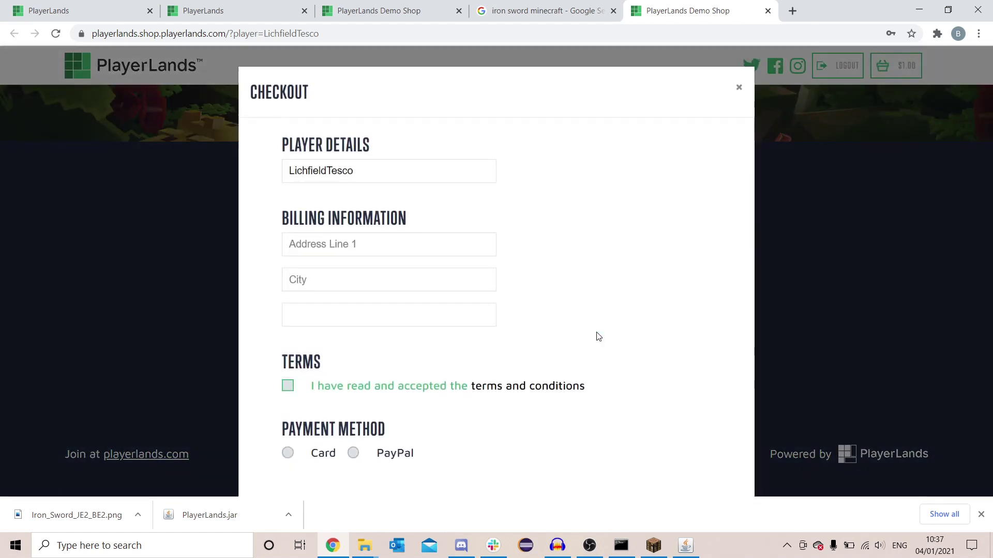
pyautogui.scroll(-1, 394, 295)
pyautogui.scroll(1, 512, 309)
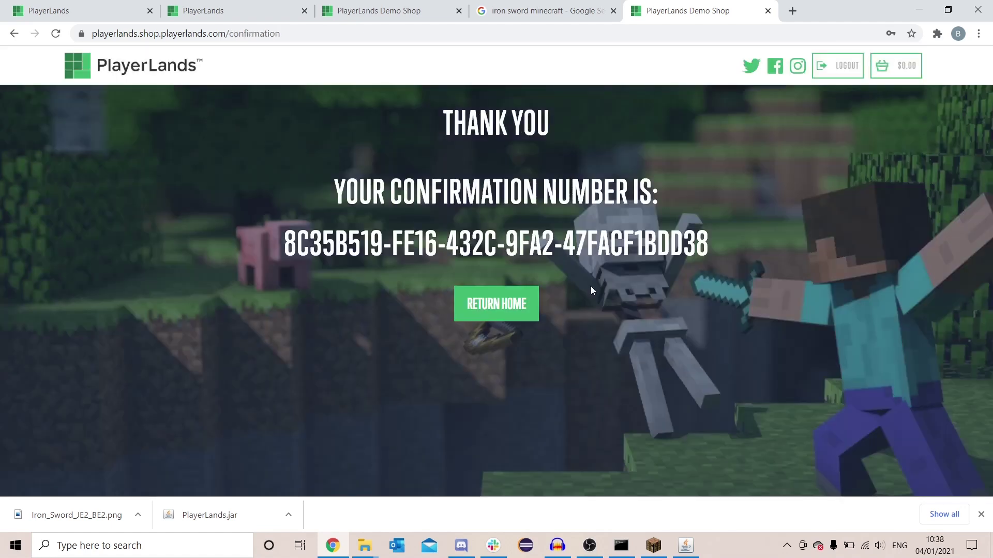
# - Return to Minecraft, equip the delivered iron sword, and drop it on the ground
pyautogui.click(653, 545)
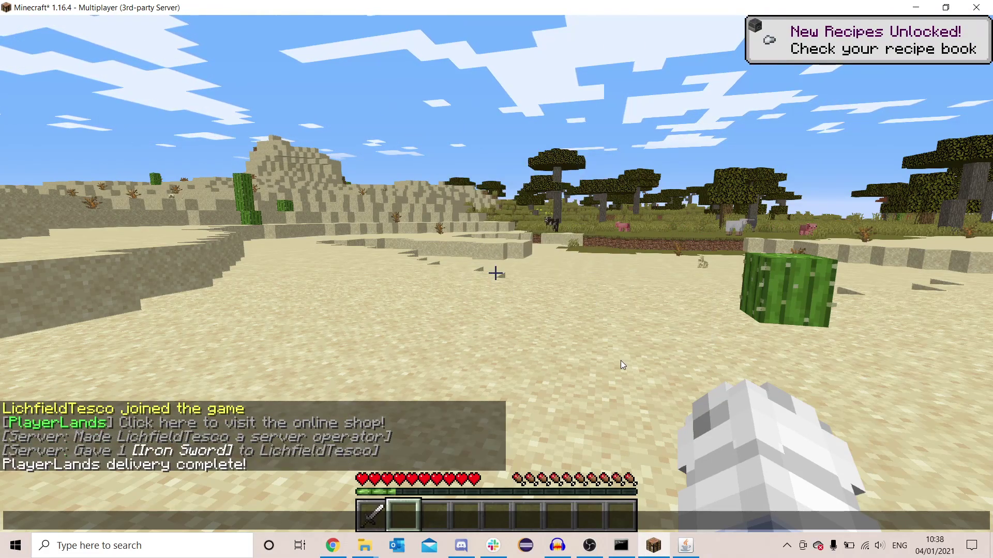
pyautogui.click(561, 393)
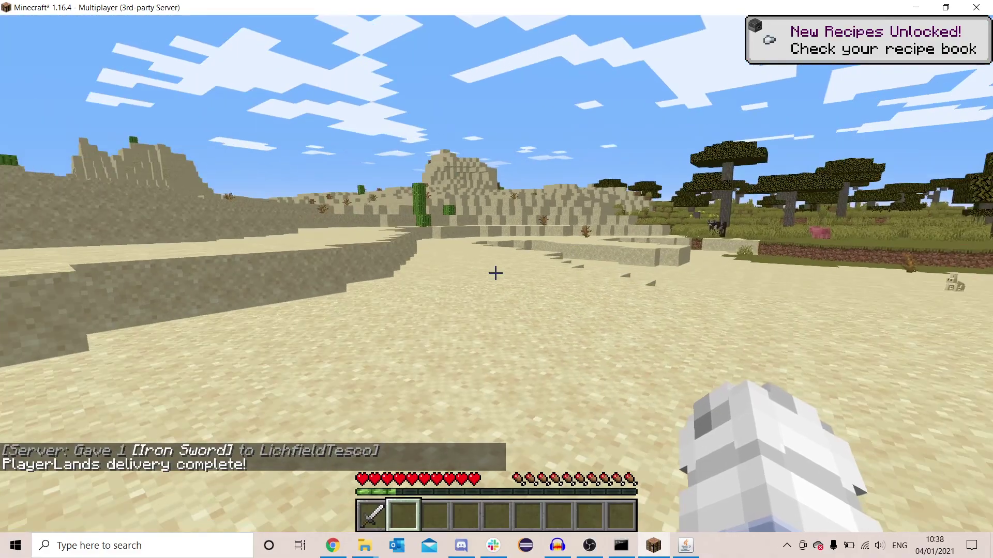
pyautogui.press('1')
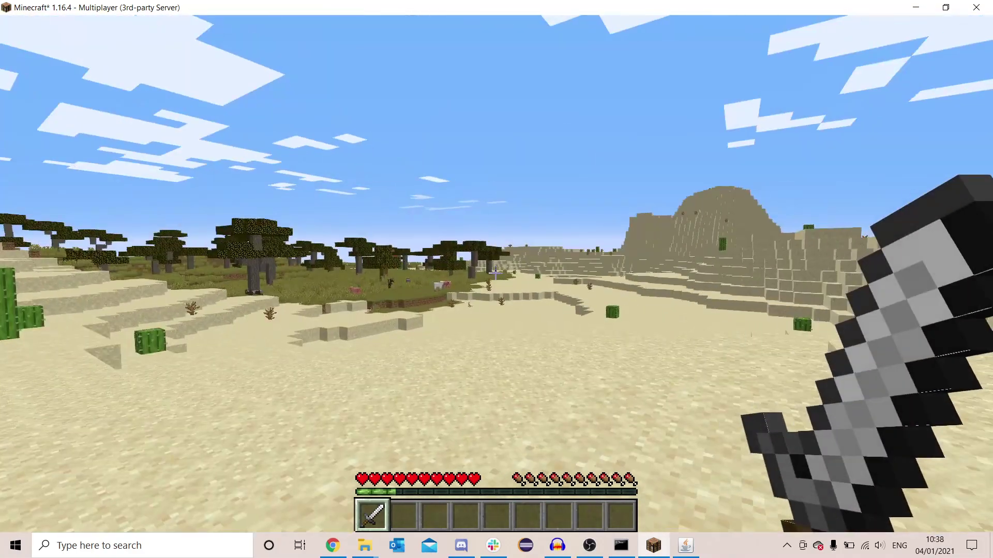
pyautogui.press('q')
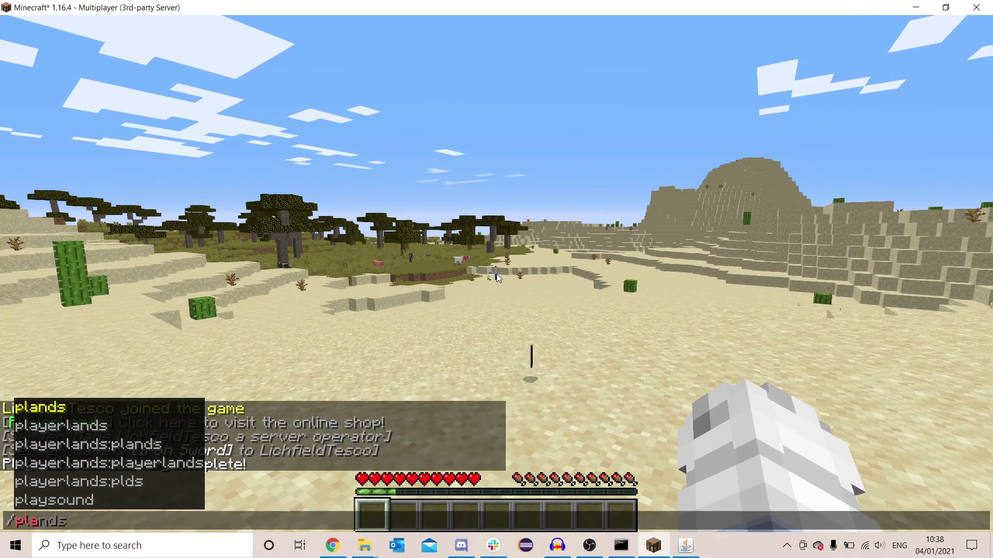
# - Run the plands help command in the Minecraft chat to list the PlayerLands commands
pyautogui.press('Tab')
pyautogui.write('help')
pyautogui.press('Return')
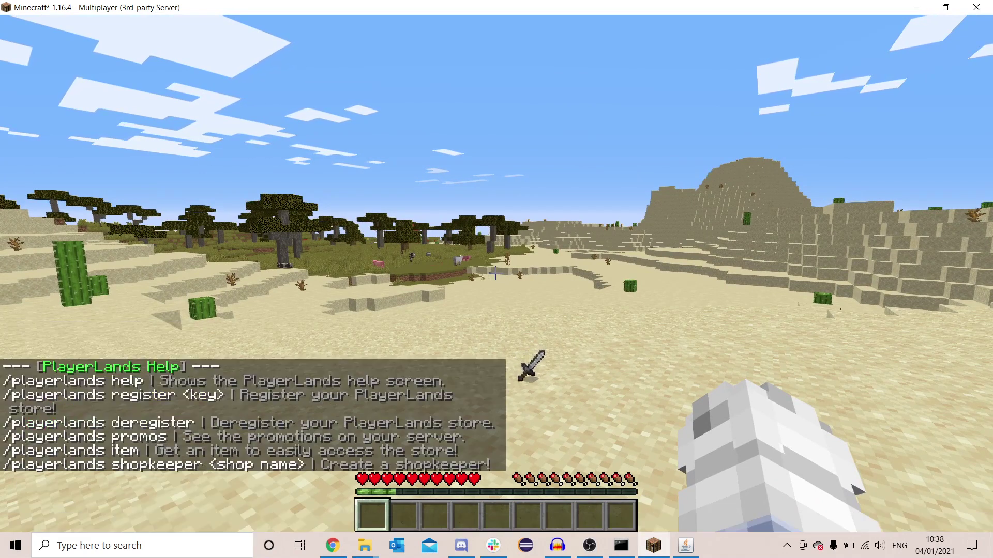
# - Get the store access book with "/playerlands item" and open it to read its page
pyautogui.press('t')
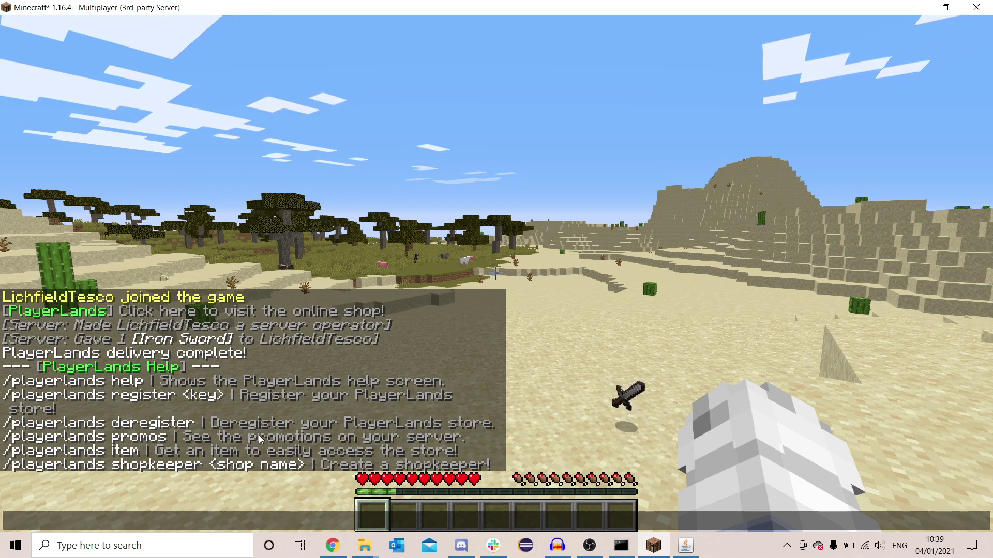
pyautogui.write('/playerlands item')
pyautogui.press('Return')
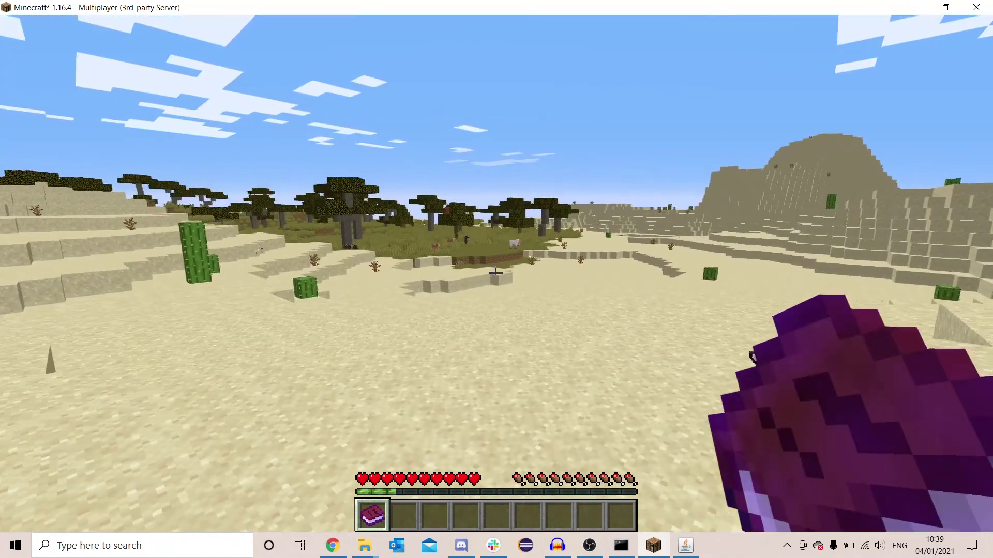
pyautogui.rightClick(495, 273)
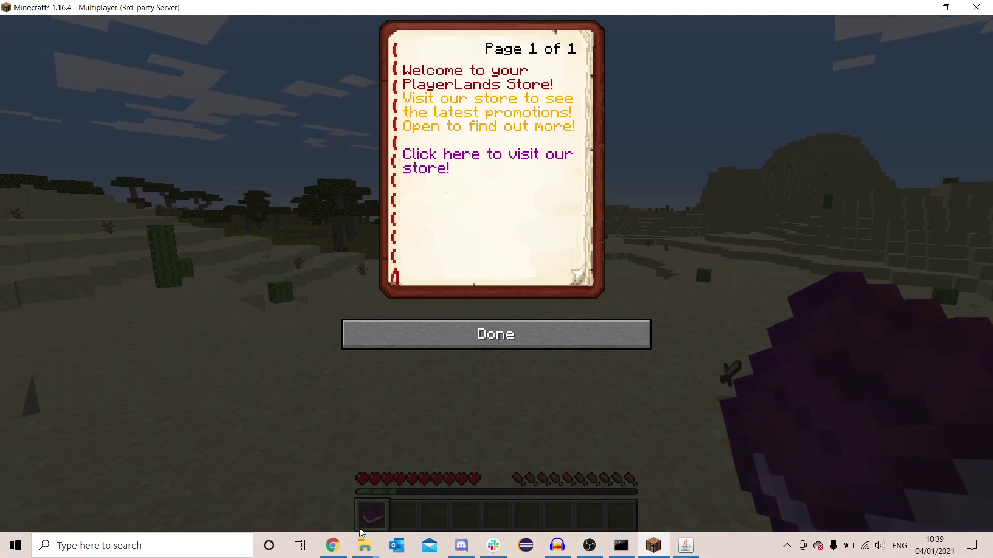
# - Browse from Our Paper Folder to the Playerlands plugin folder, view its config file in Notepad, and close the file
pyautogui.click(365, 545)
pyautogui.click(326, 476)
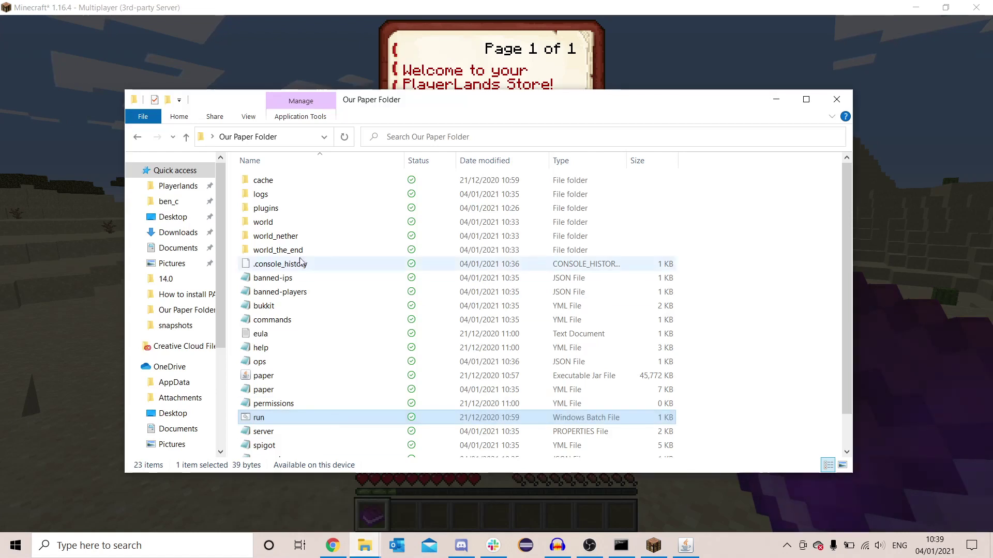
pyautogui.doubleClick(274, 208)
pyautogui.click(277, 198)
pyautogui.doubleClick(278, 197)
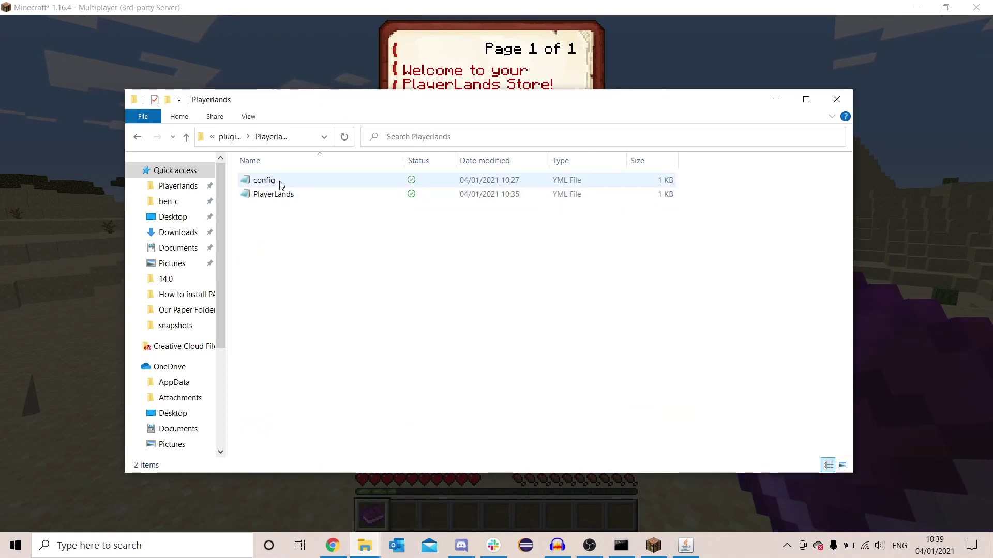
pyautogui.doubleClick(281, 184)
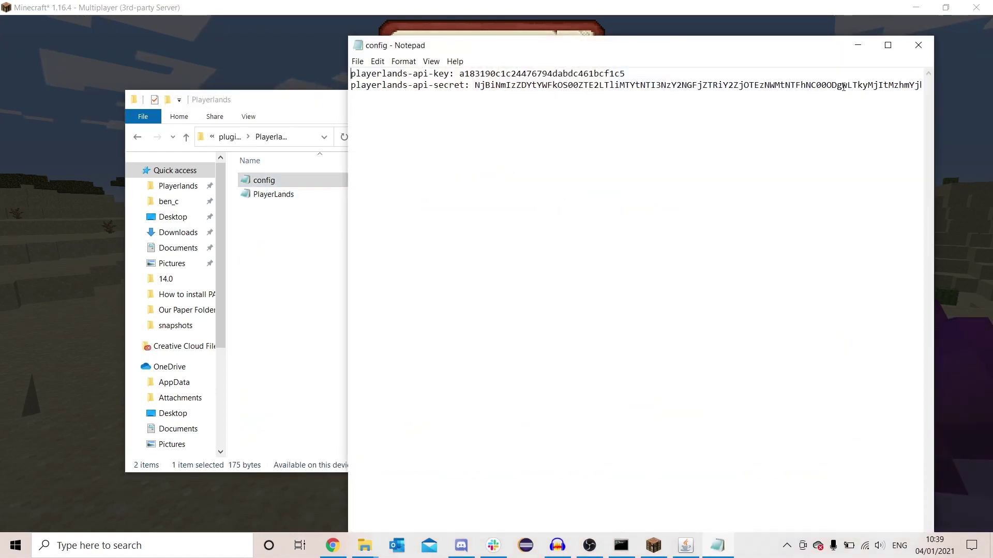
pyautogui.click(918, 45)
# - Open the PlayerLands YML file to view the book's title, lore and body settings, and return to Minecraft
pyautogui.click(356, 199)
pyautogui.doubleClick(355, 199)
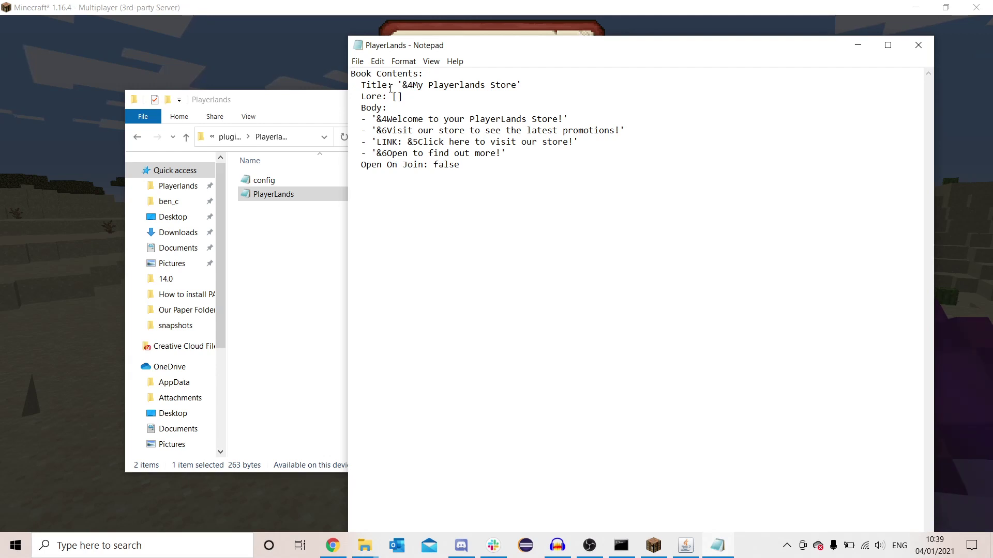
pyautogui.click(326, 62)
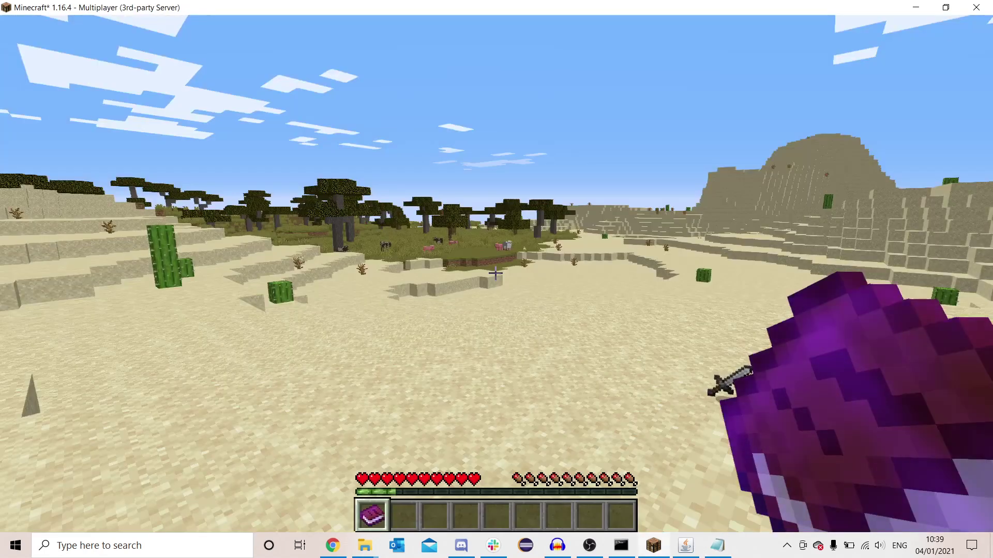
# - Compare the Title setting in the PlayerLands file with the title of the store book in the Minecraft inventory
pyautogui.press('t')
pyautogui.press('Escape')
pyautogui.press('e')
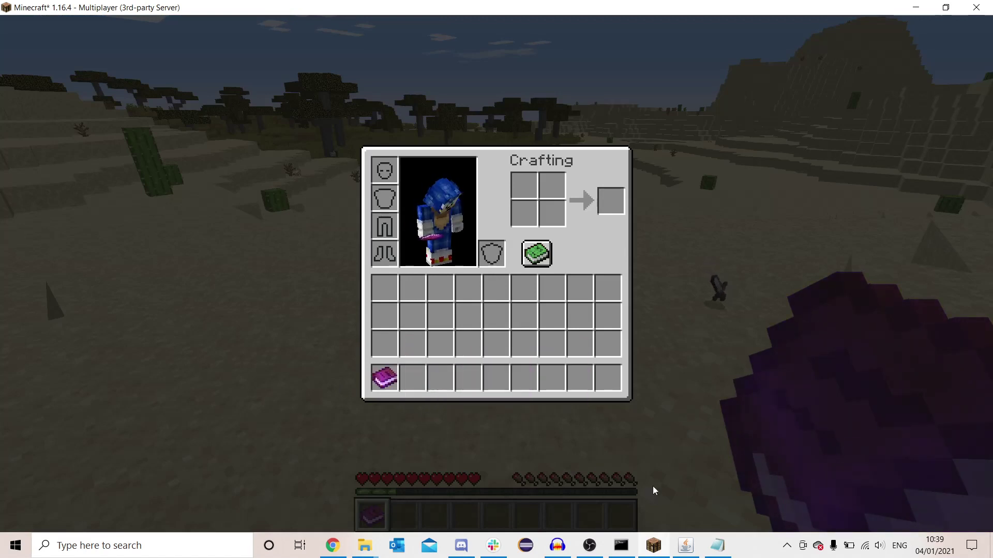
pyautogui.hotkey('alt', 'Tab')
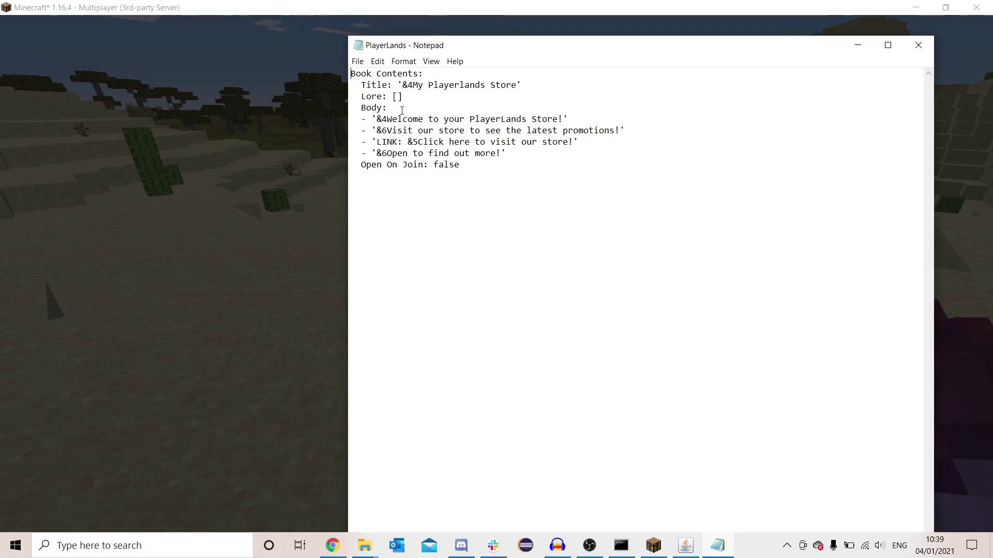
pyautogui.hotkey('alt', 'Tab')
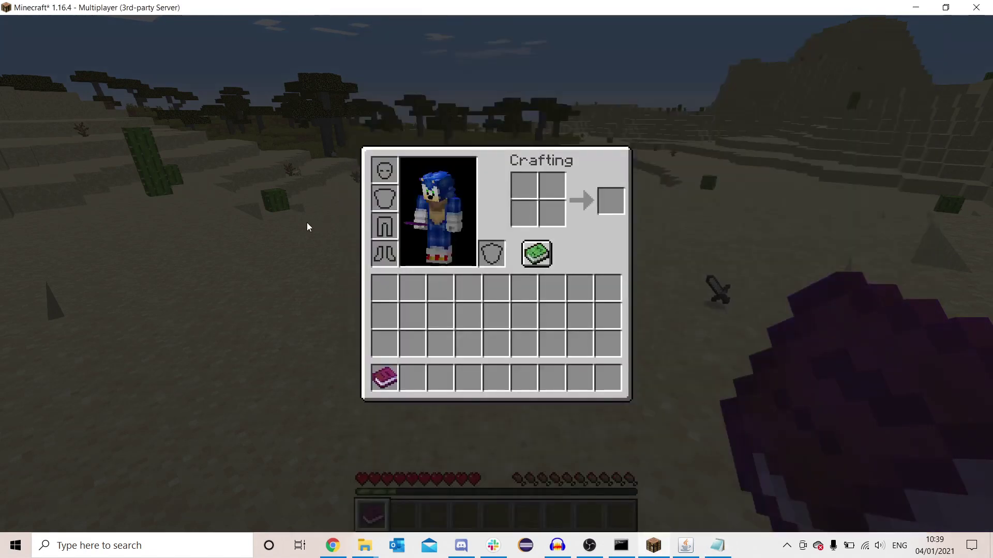
pyautogui.press('e')
pyautogui.press('t')
pyautogui.press('Escape')
pyautogui.press('Escape')
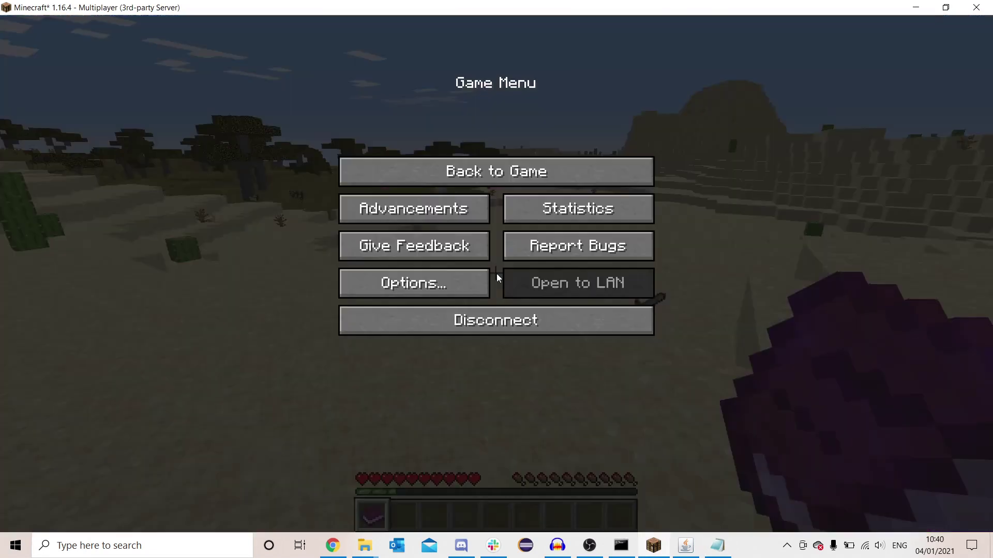
pyautogui.press('Escape')
pyautogui.press('e')
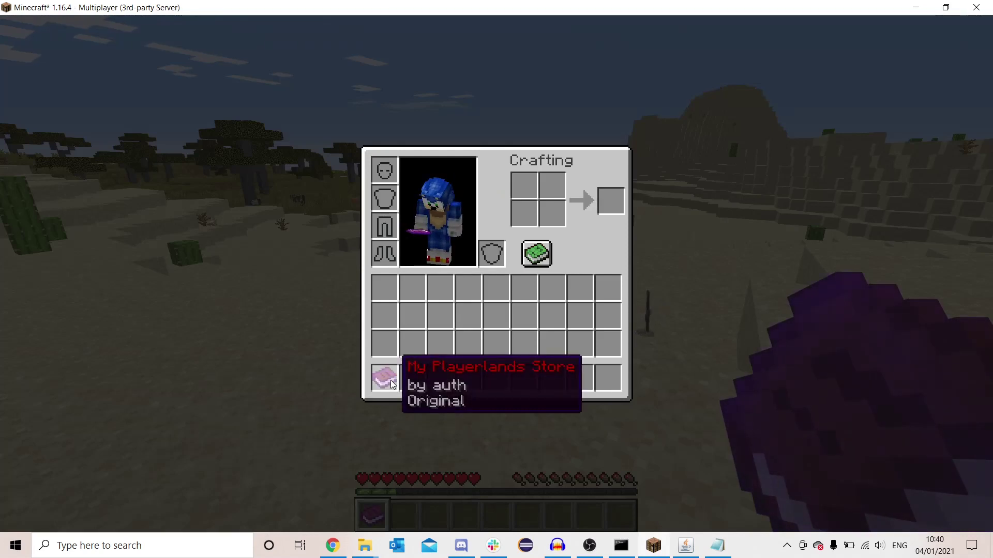
# - Compare the Body settings in the PlayerLands file with the store book's page in Minecraft, bringing up its store link and declining to open it
pyautogui.click(708, 542)
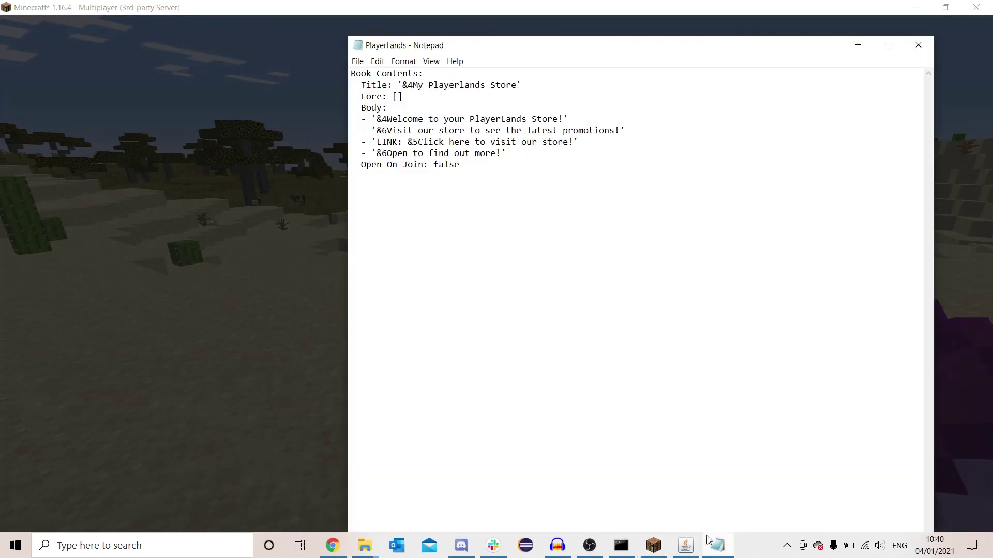
pyautogui.click(279, 185)
pyautogui.rightClick(279, 185)
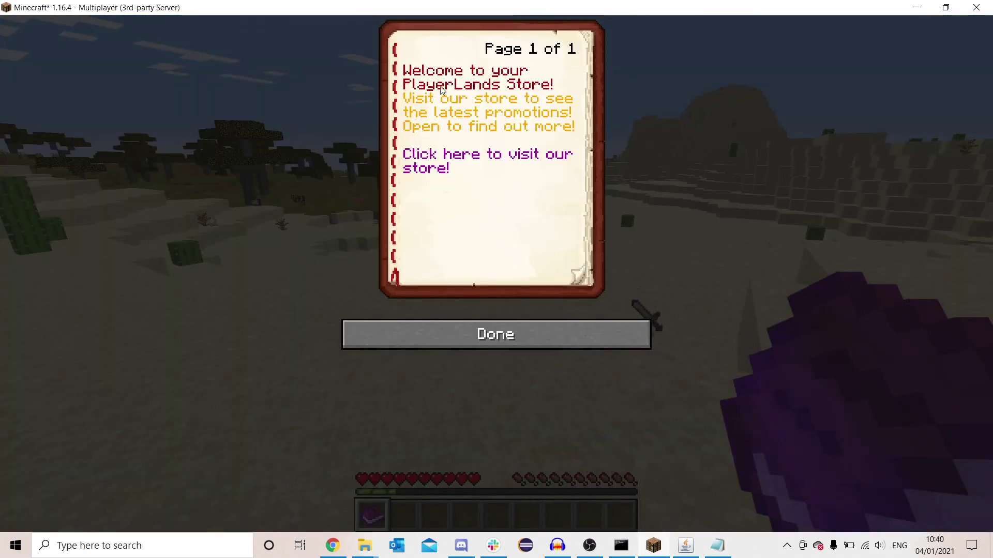
pyautogui.click(436, 165)
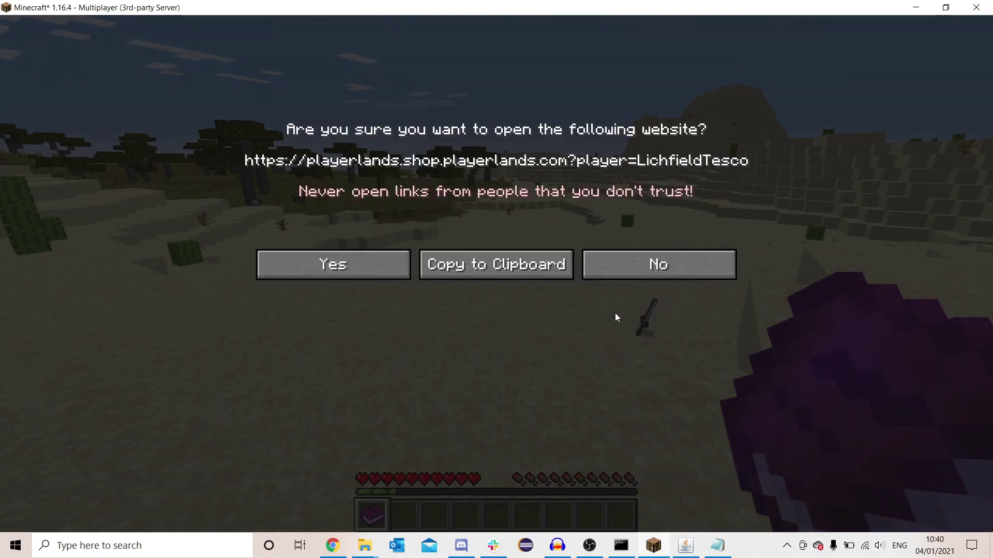
pyautogui.click(718, 546)
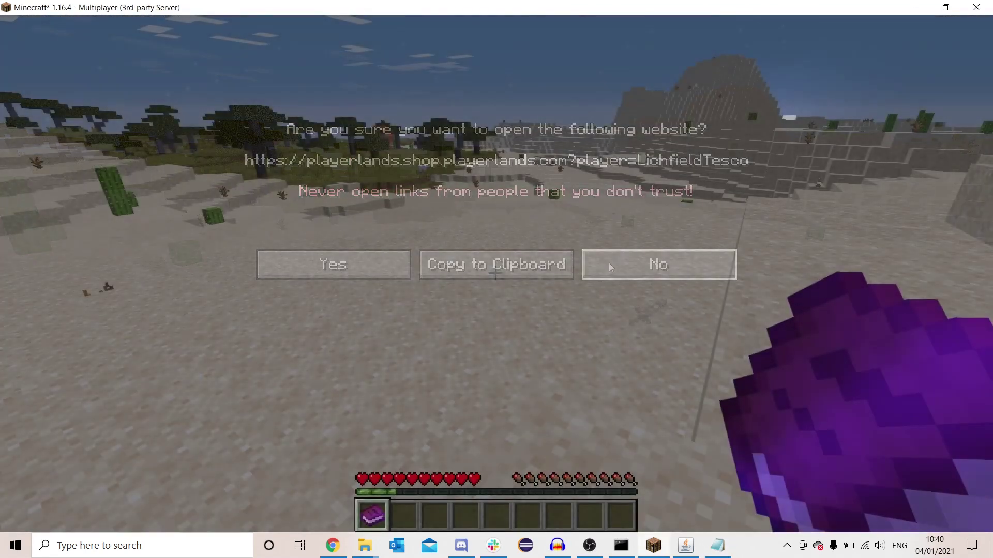
pyautogui.click(719, 263)
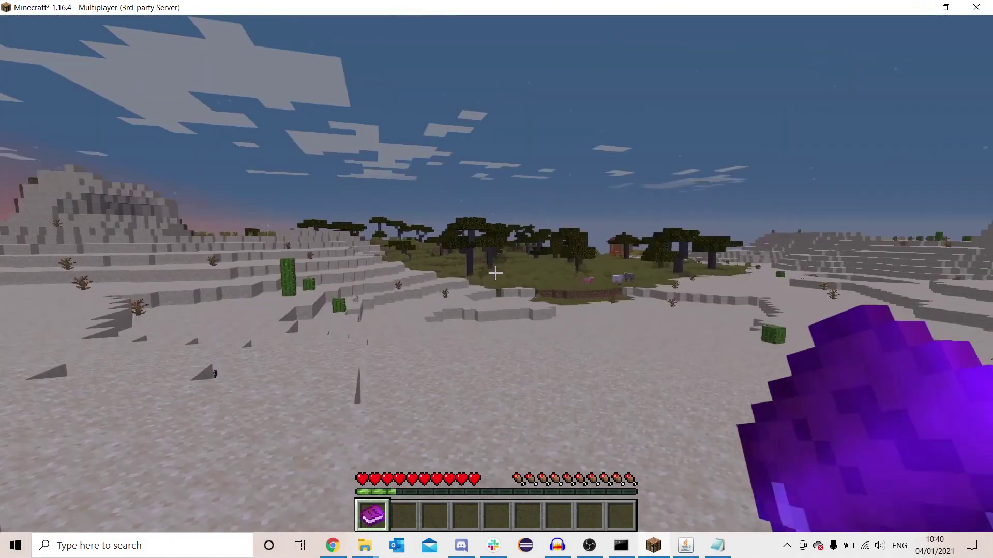
# - Try to create a shopkeeper by running "/playerlands shopkeeper" without a shop name
pyautogui.write('/playerlands')
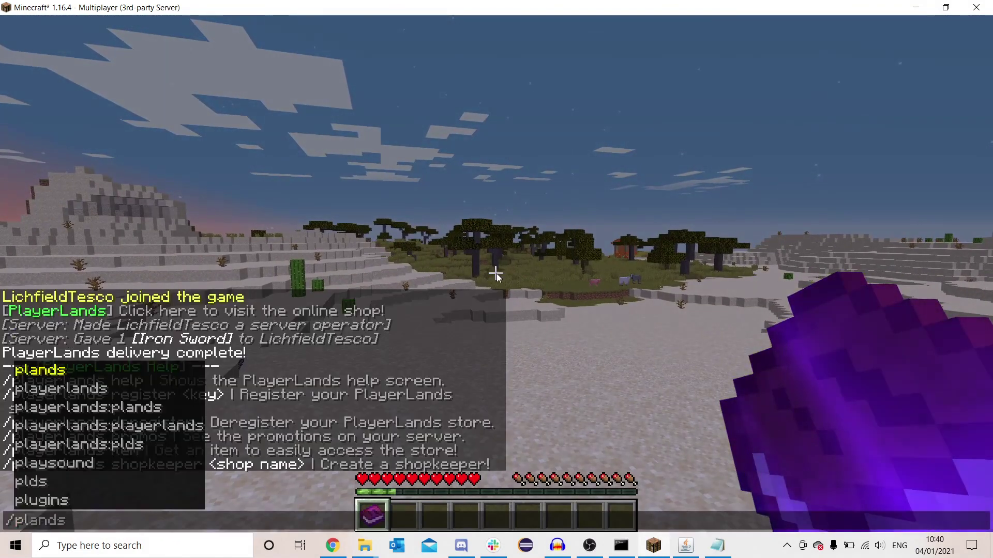
pyautogui.write(' shopke')
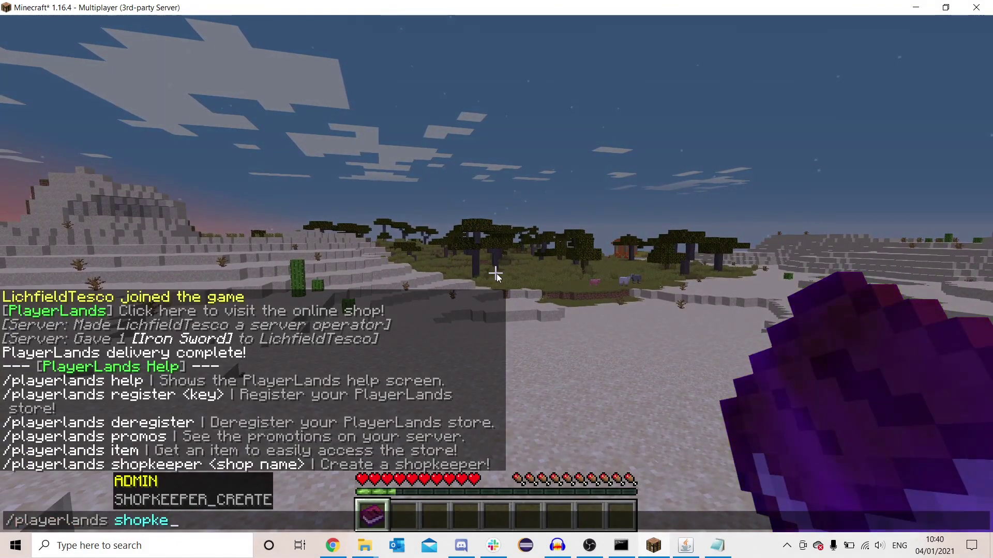
pyautogui.write('eper')
pyautogui.press('Return')
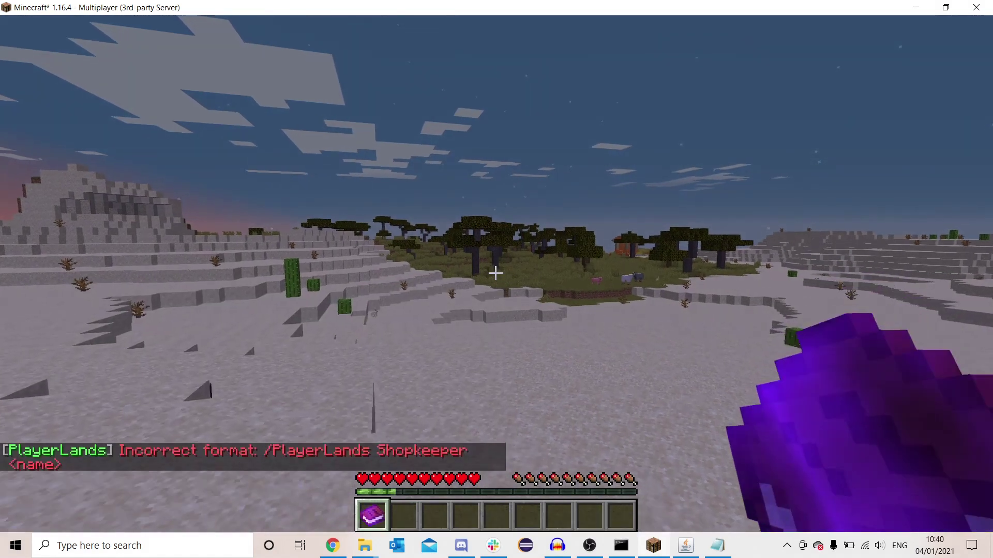
pyautogui.press('t')
pyautogui.press('Escape')
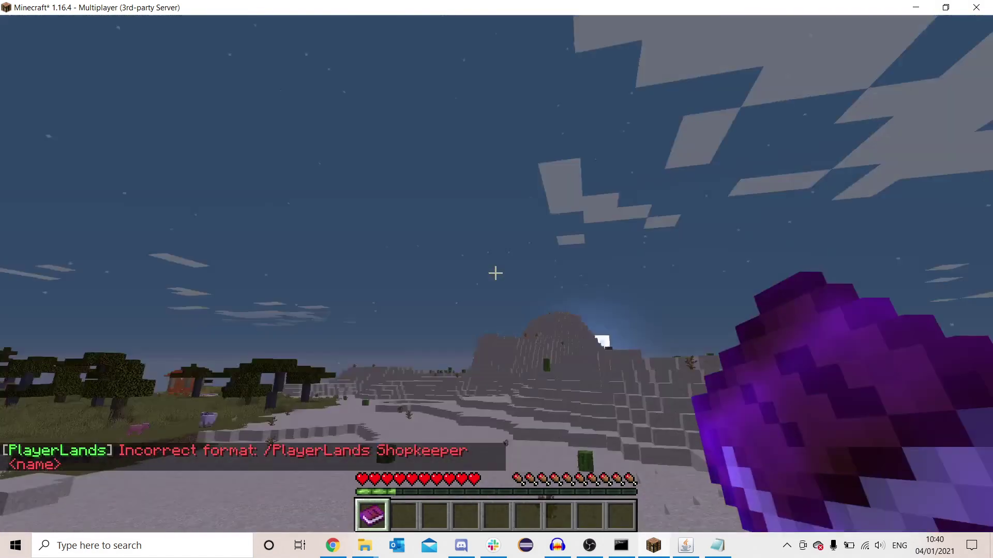
# - Create a shopkeeper named Shopkeep with the "/playerlands shopkeeper" command
pyautogui.write('/playerlands')
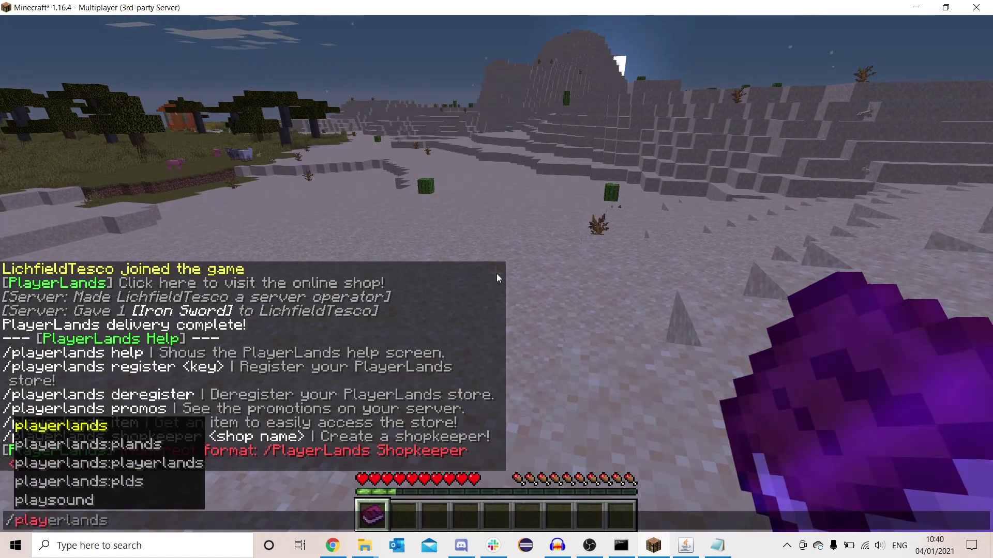
pyautogui.press('Tab')
pyautogui.press('Tab')
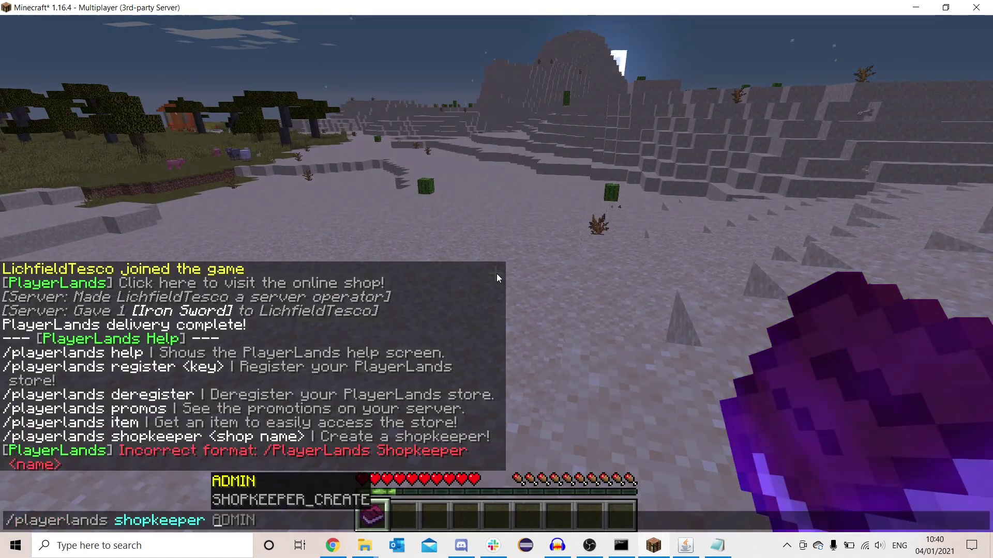
pyautogui.write('keep')
pyautogui.press('Return')
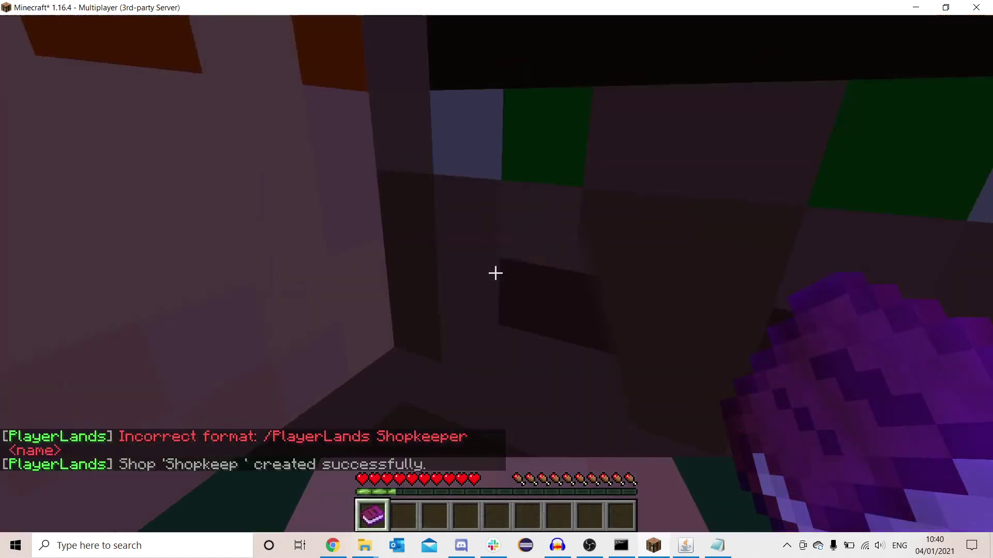
# - Approach the Shopkeep villager, read its store page empty-handed, and view the page again while holding the store book
pyautogui.press('3')
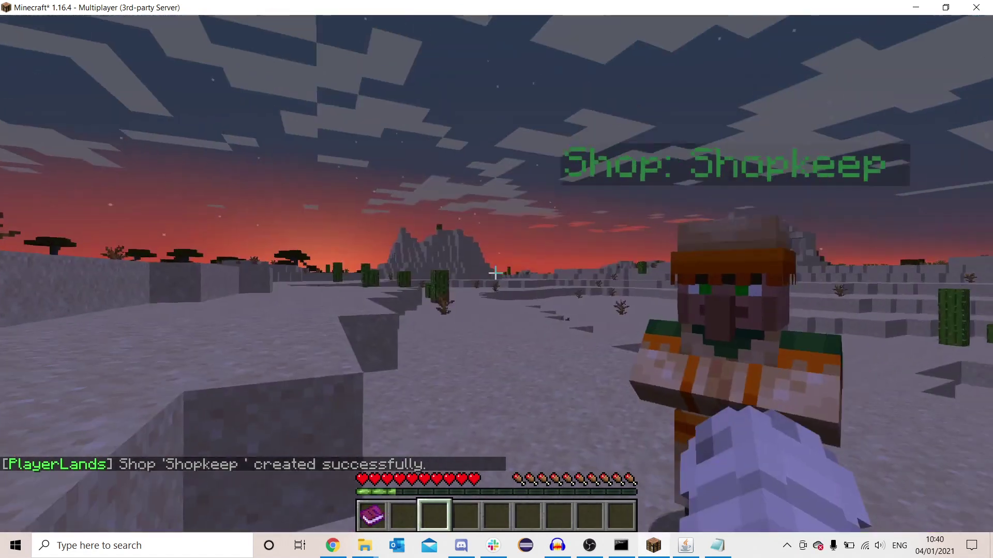
pyautogui.press('w')
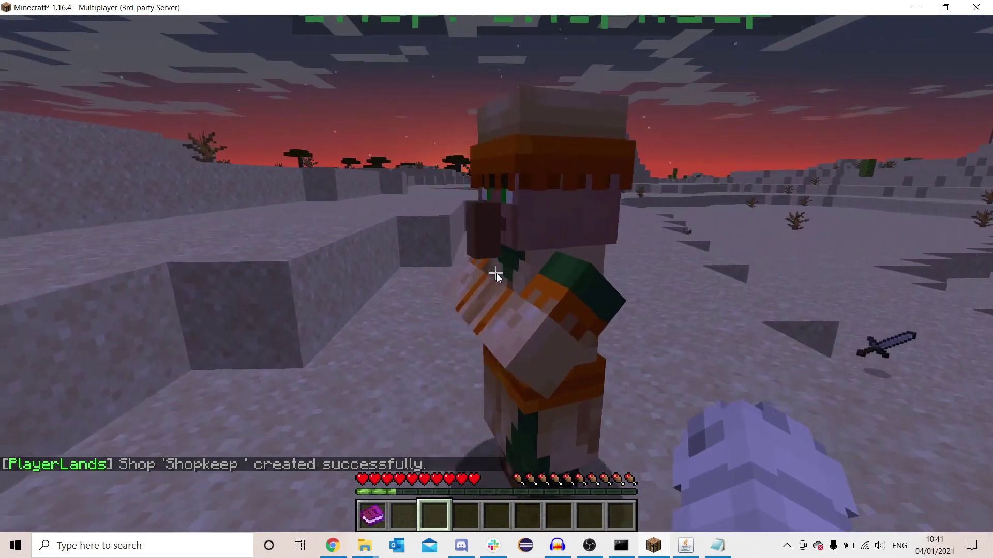
pyautogui.rightClick(496, 274)
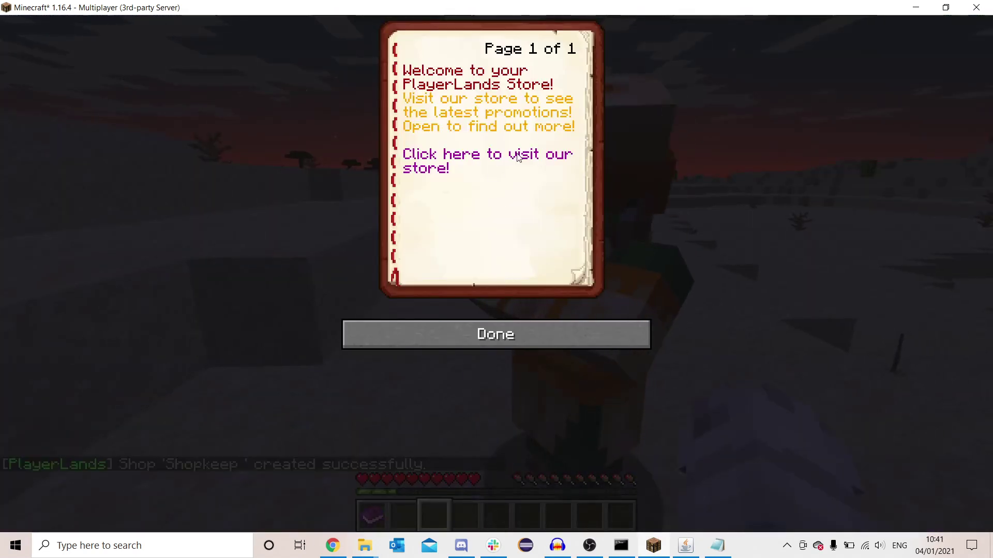
pyautogui.press('Escape')
pyautogui.press('1')
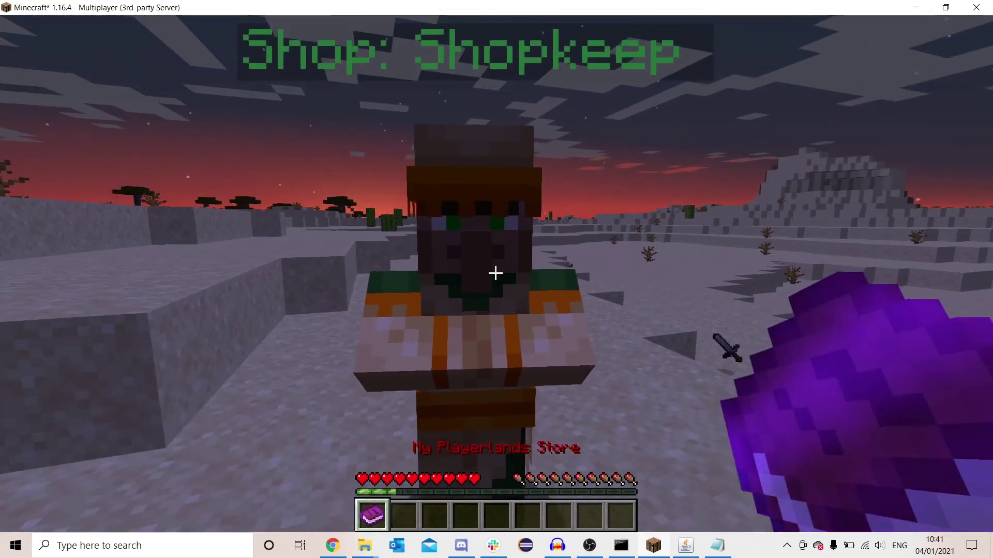
pyautogui.rightClick(496, 273)
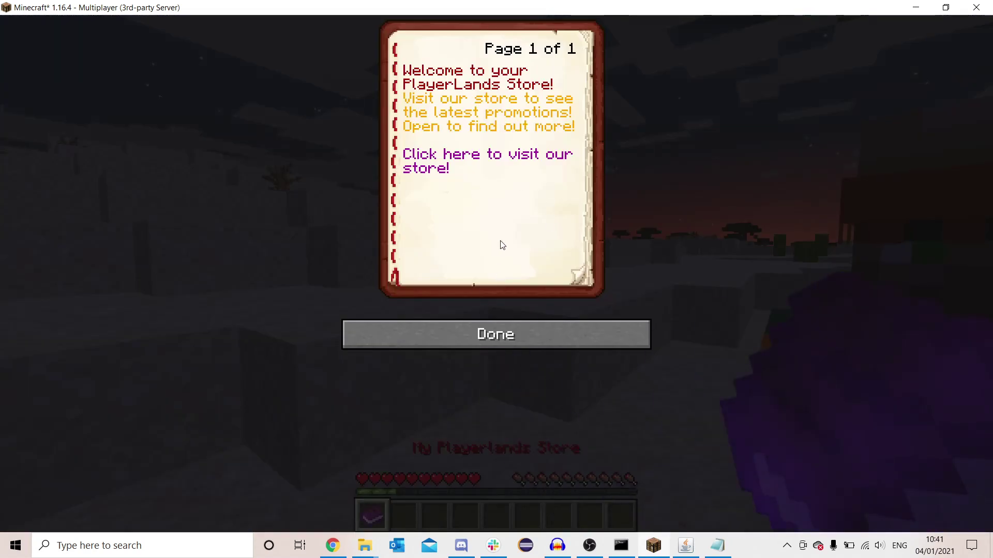
pyautogui.press('Escape')
# - Interact with the Shopkeep villager using an empty hand, bring up the store link on its page, and decline to open the website
pyautogui.press('2')
pyautogui.rightClick(495, 273)
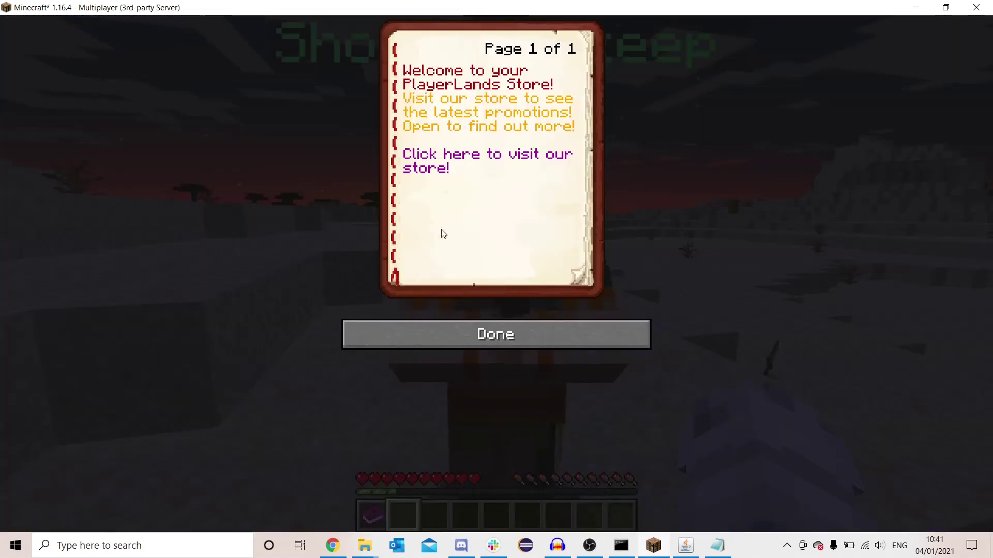
pyautogui.click(422, 168)
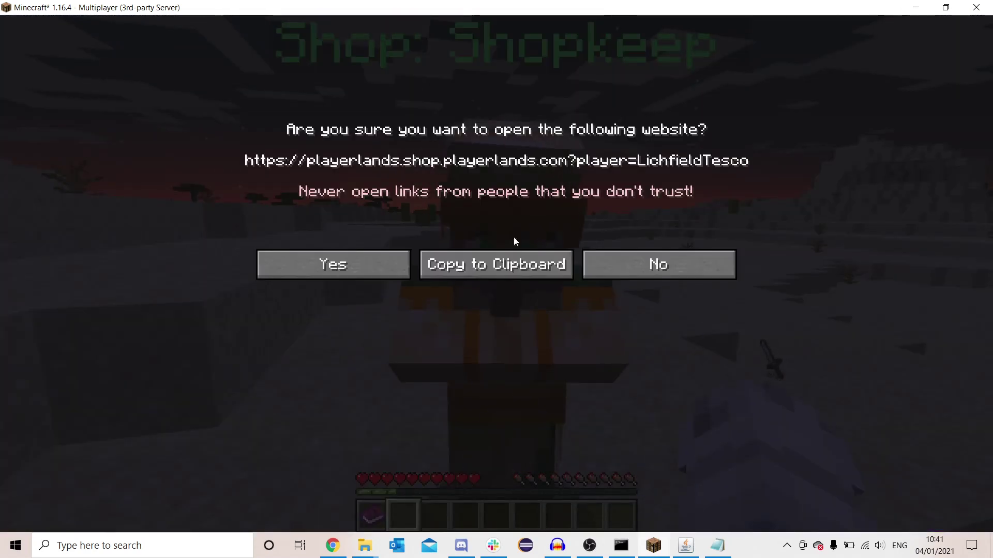
pyautogui.click(606, 260)
pyautogui.press('Escape')
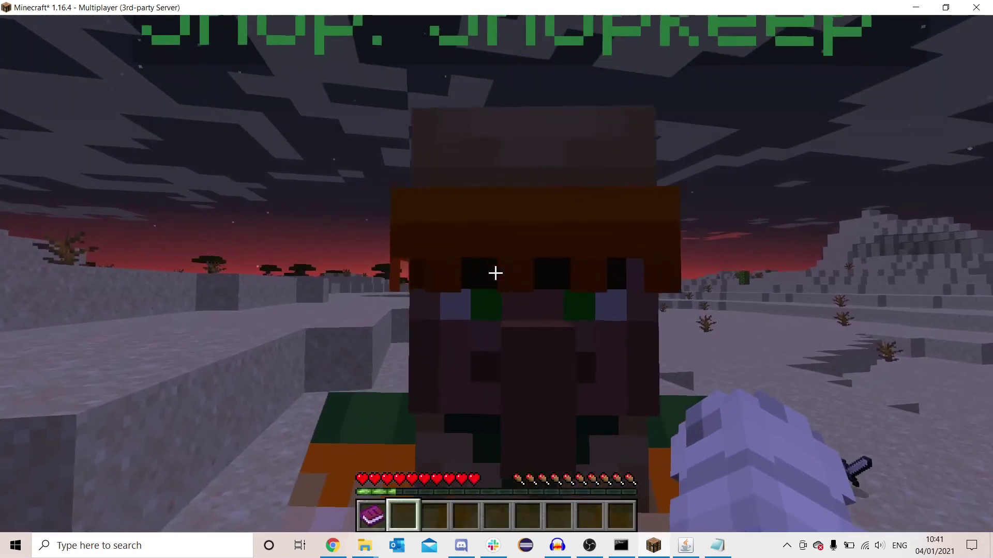
pyautogui.press('s')
pyautogui.press('w')
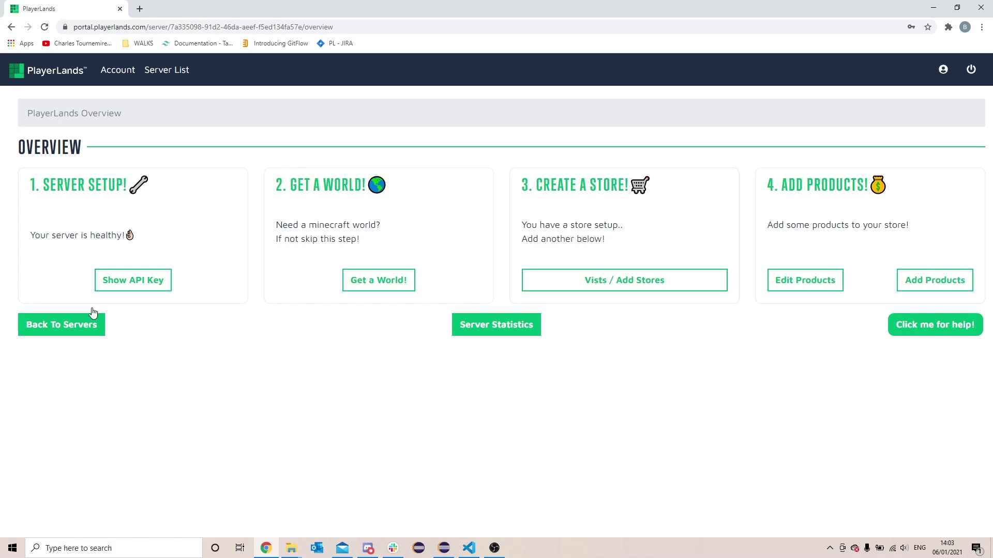
# - In the PlayerLands portal, go from the account page to Cash Out, view the Hyperwallet account activation form, and cancel it
pyautogui.click(117, 72)
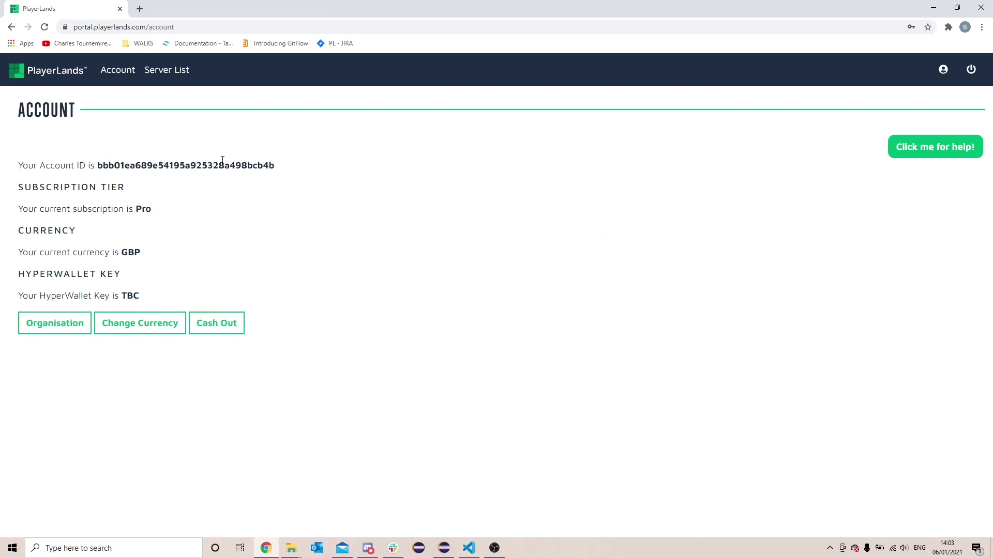
pyautogui.click(217, 327)
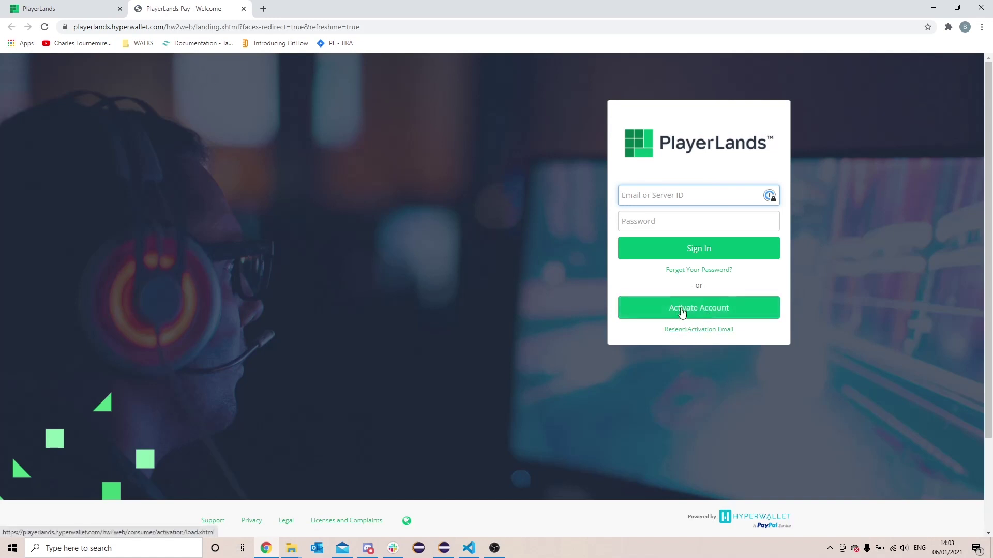
pyautogui.click(701, 308)
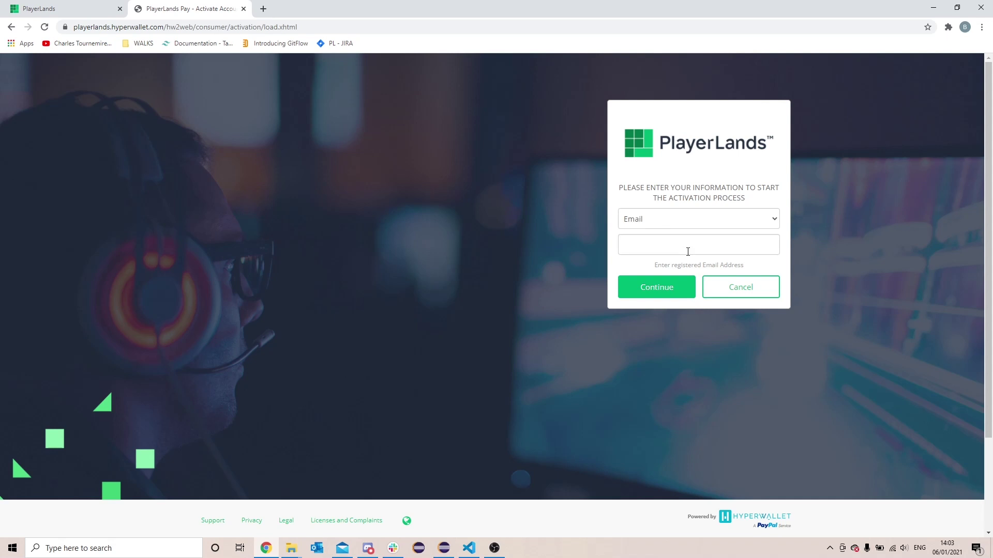
pyautogui.click(764, 294)
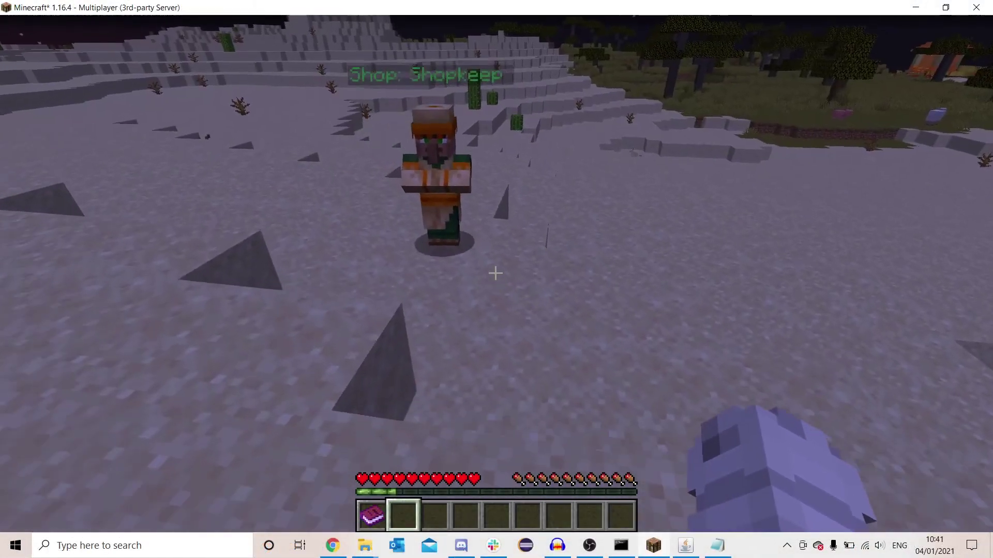
pyautogui.press('w')
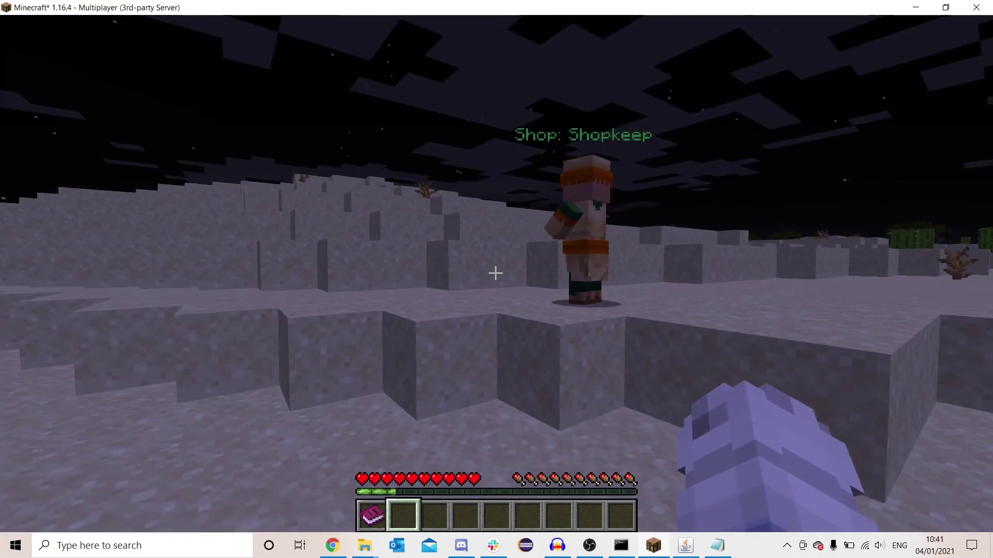
pyautogui.press('w')
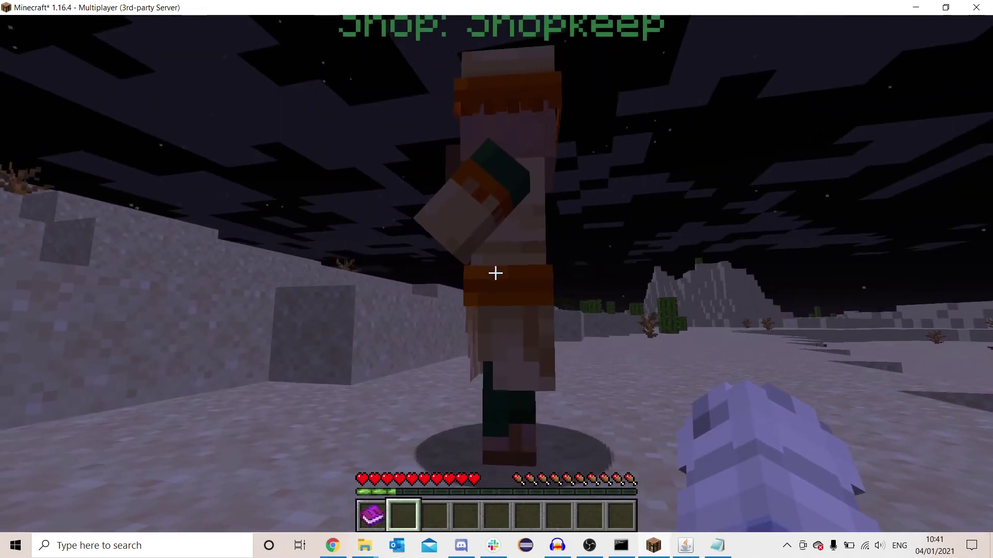
pyautogui.press('w')
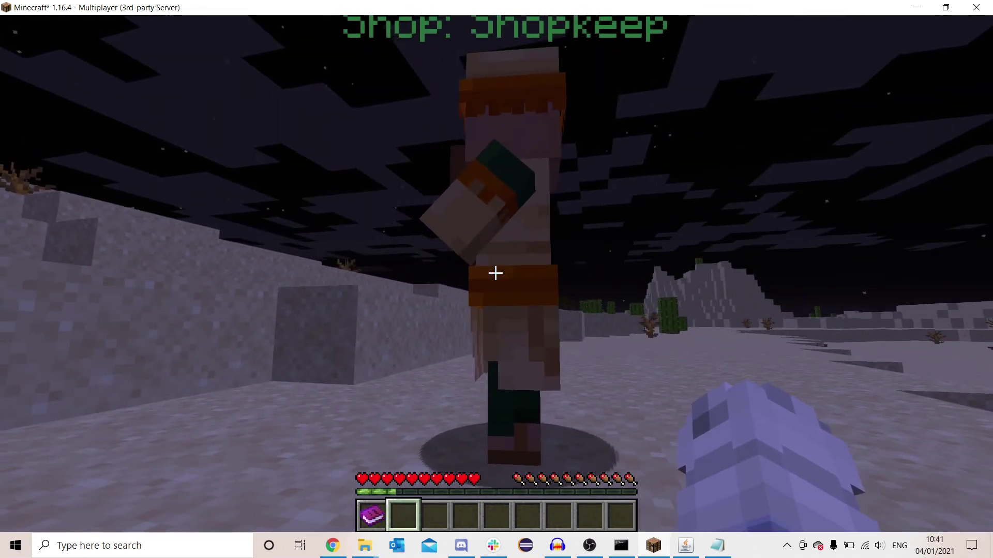
pyautogui.press('w')
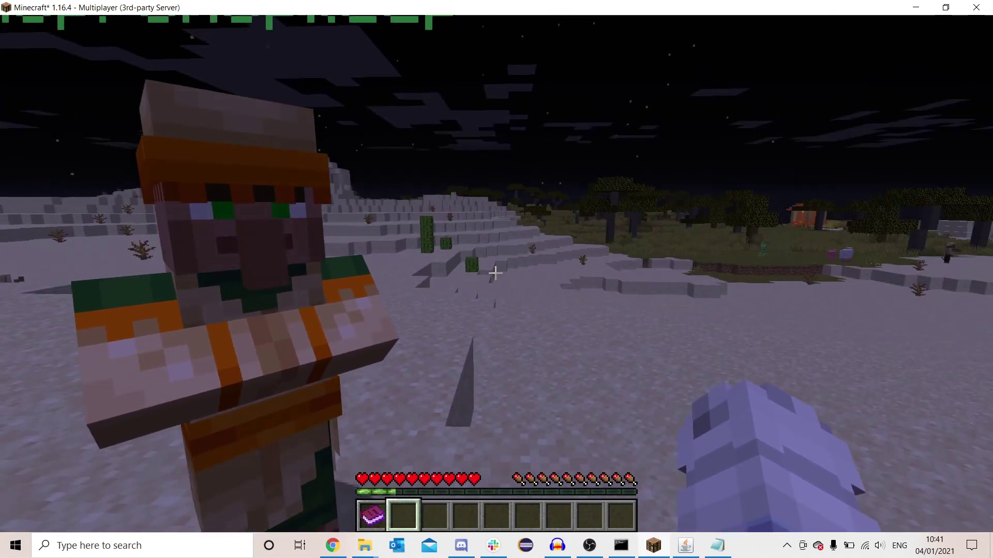
pyautogui.press('d')
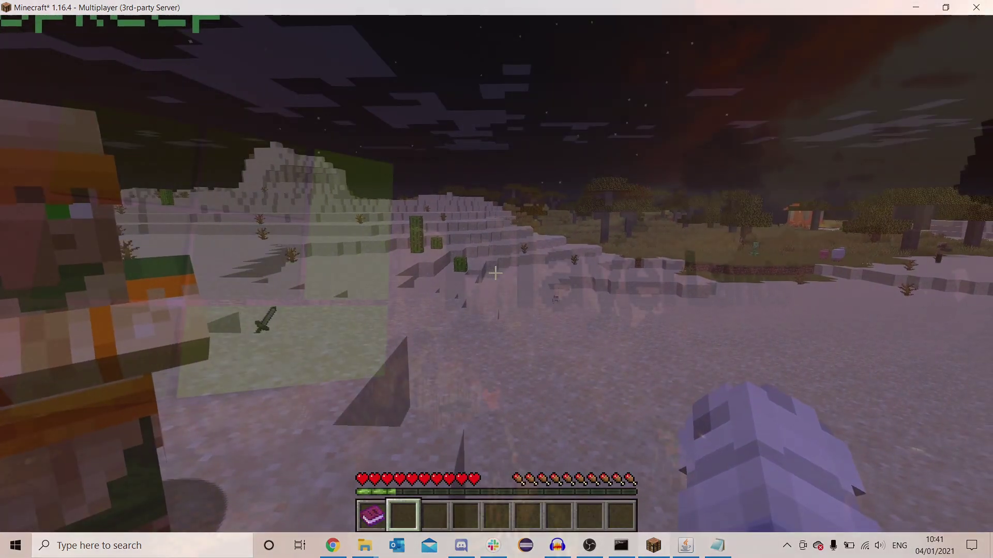